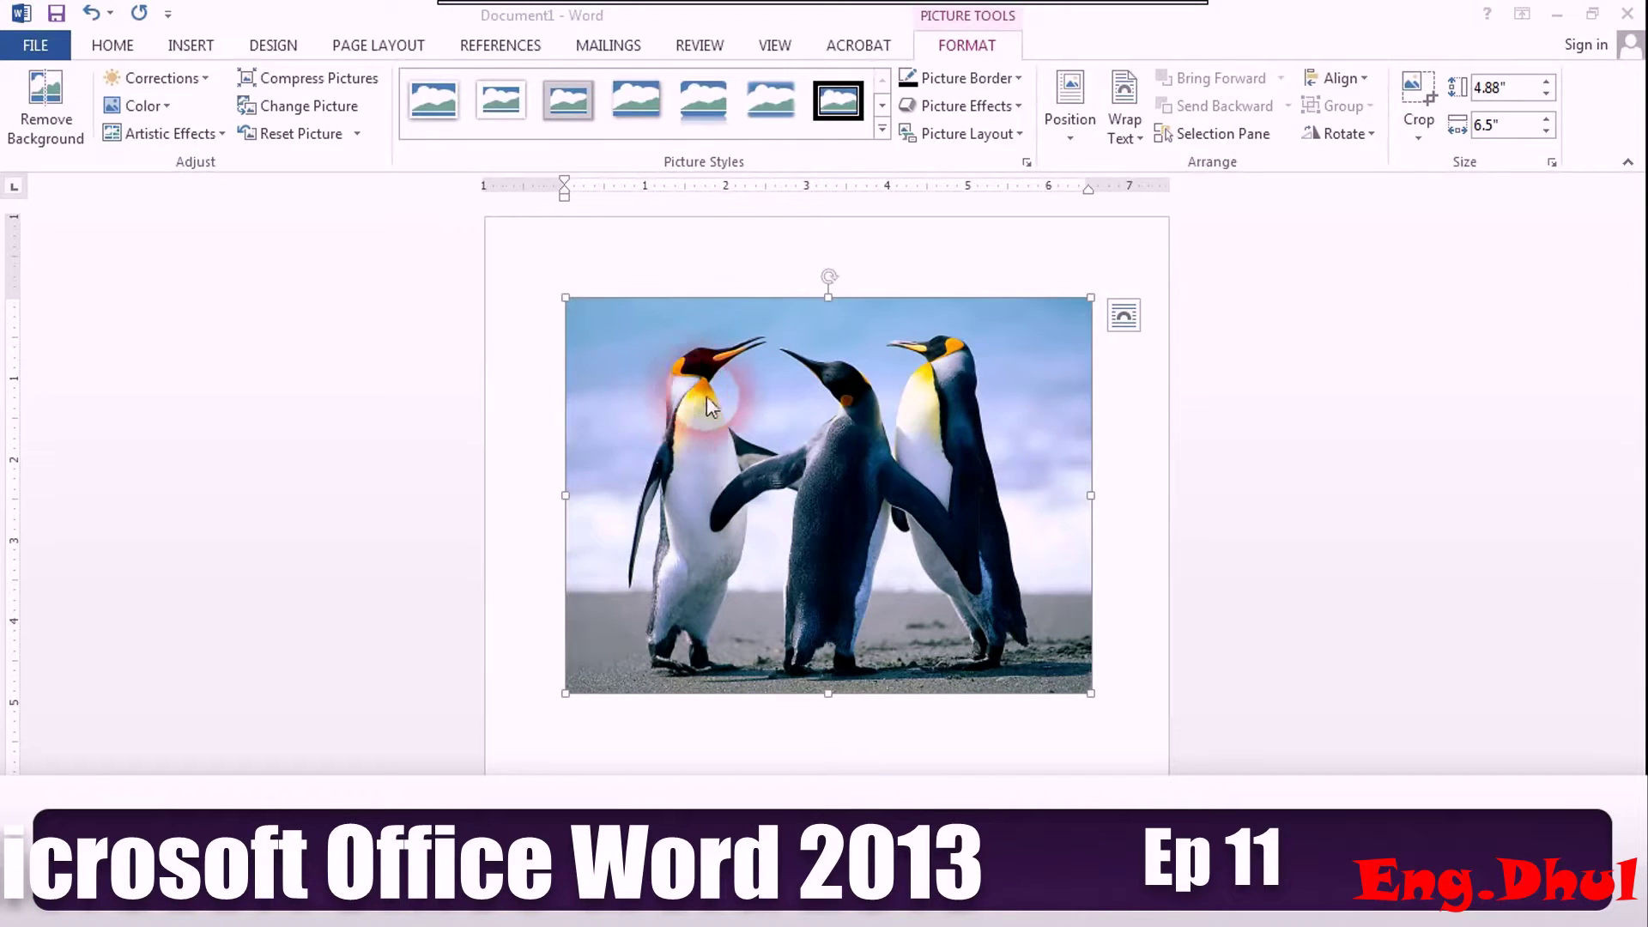
Open the Format Picture pane for the penguin photo, showing its Shadow settings.
{"action": "left_click", "coordinate": [852, 564]}
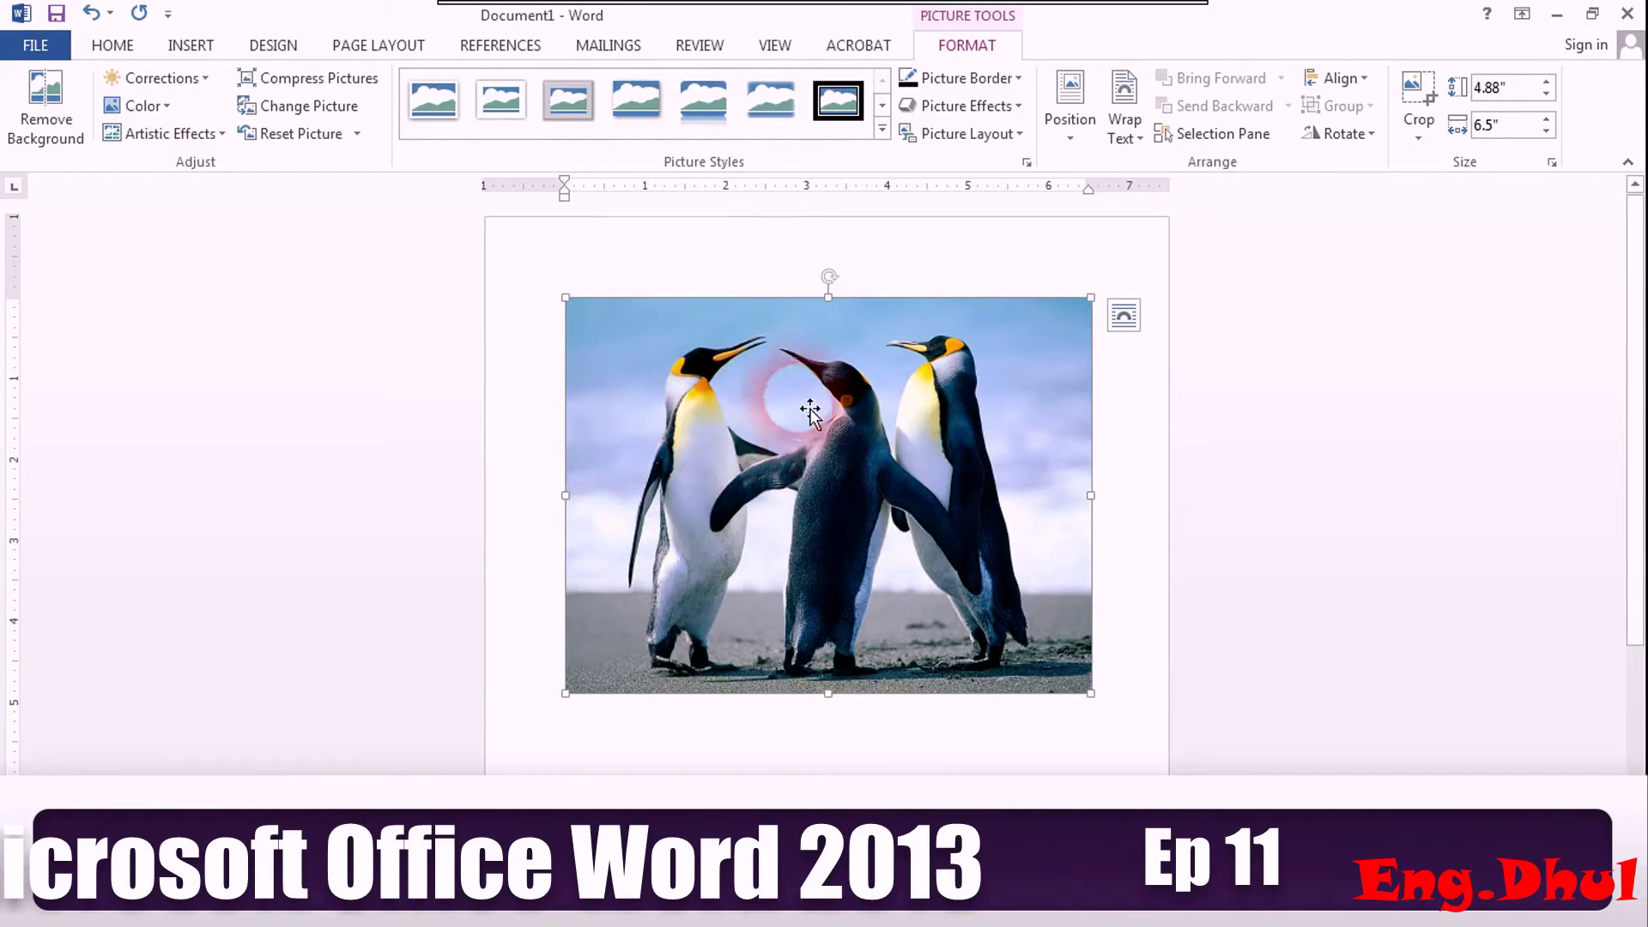
{"action": "right_click", "coordinate": [790, 397]}
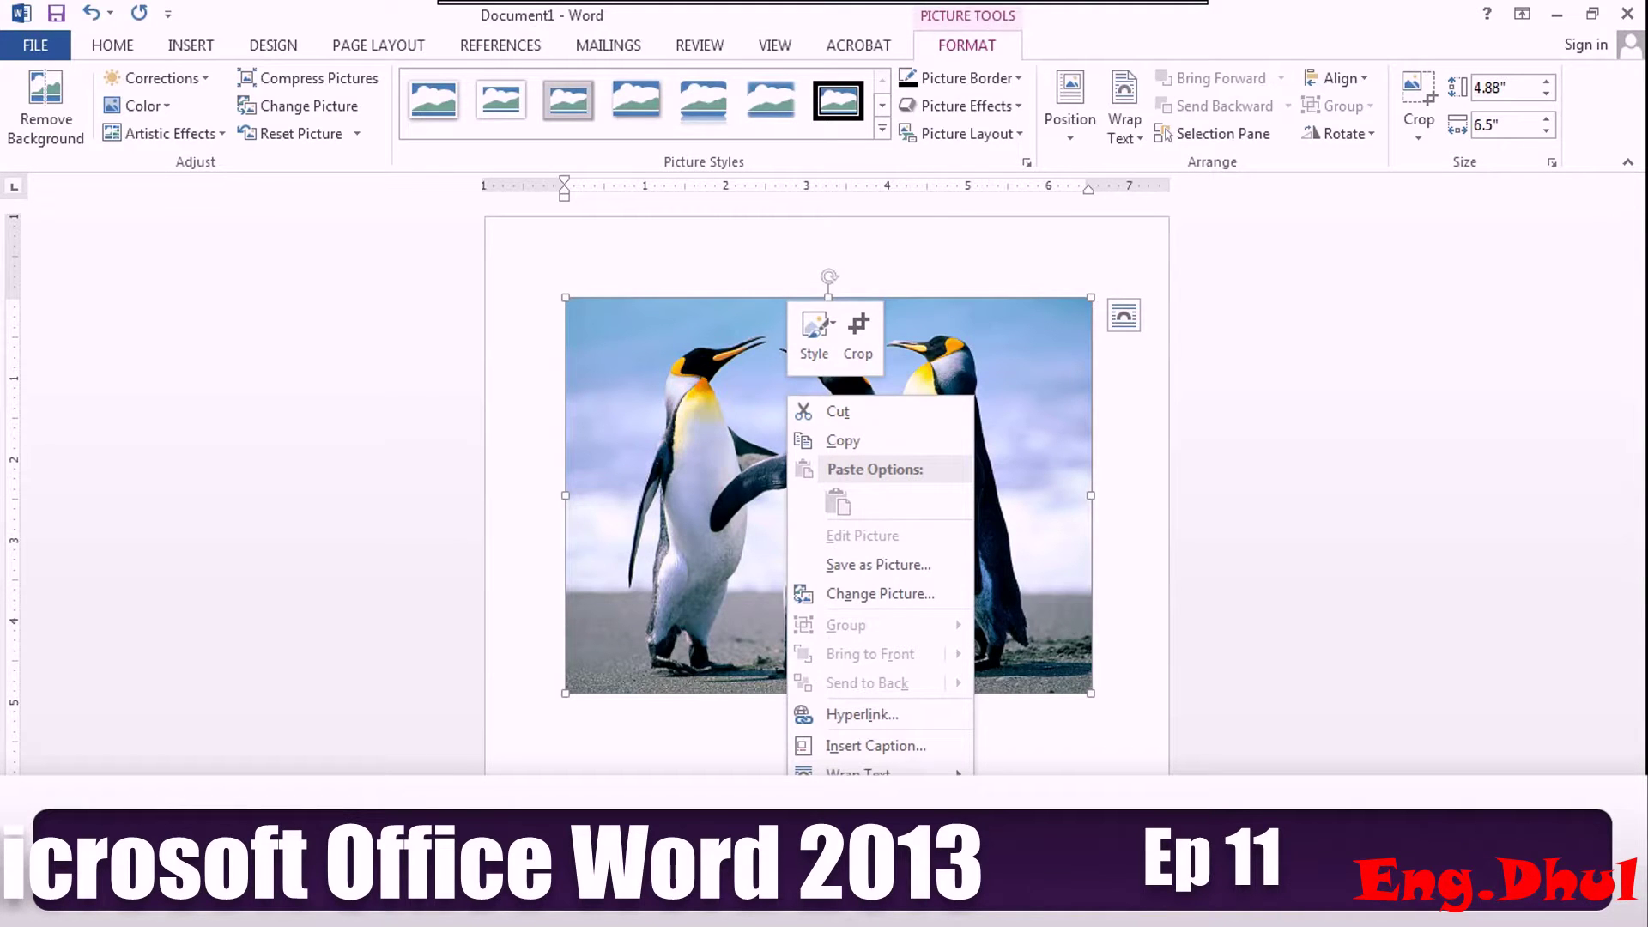
{"action": "left_click", "coordinate": [880, 834]}
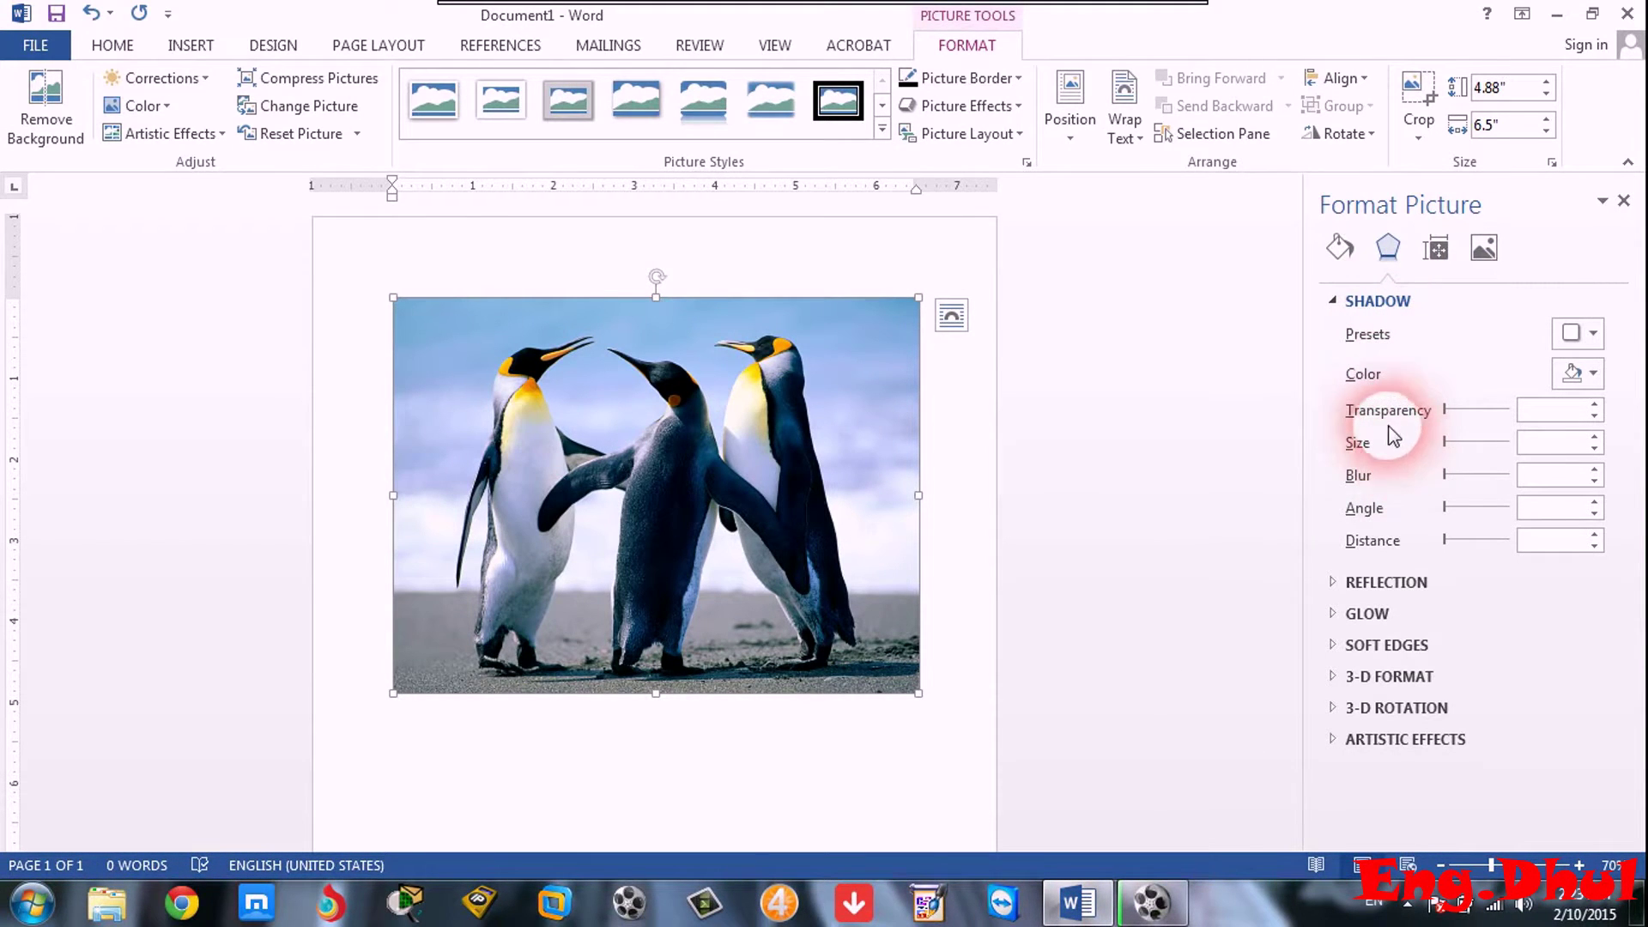
Look through the picture effects list and close it without applying anything.
{"action": "left_click", "coordinate": [1000, 107]}
{"action": "left_click", "coordinate": [1388, 250]}
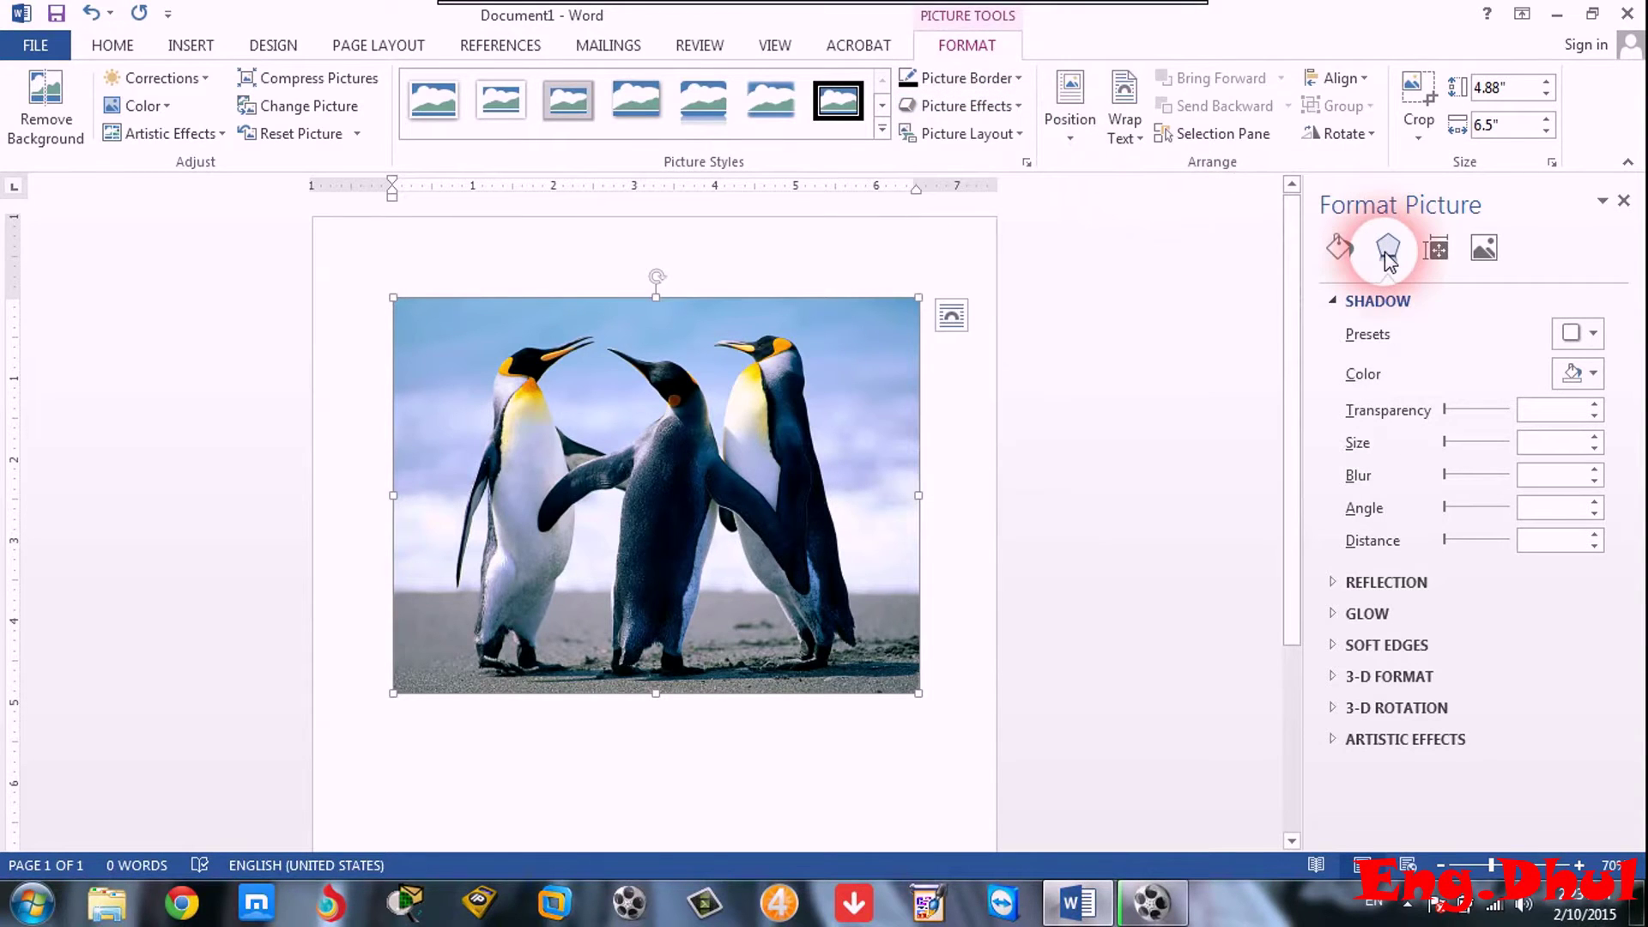
{"action": "left_click", "coordinate": [991, 106]}
{"action": "left_click", "coordinate": [1196, 489]}
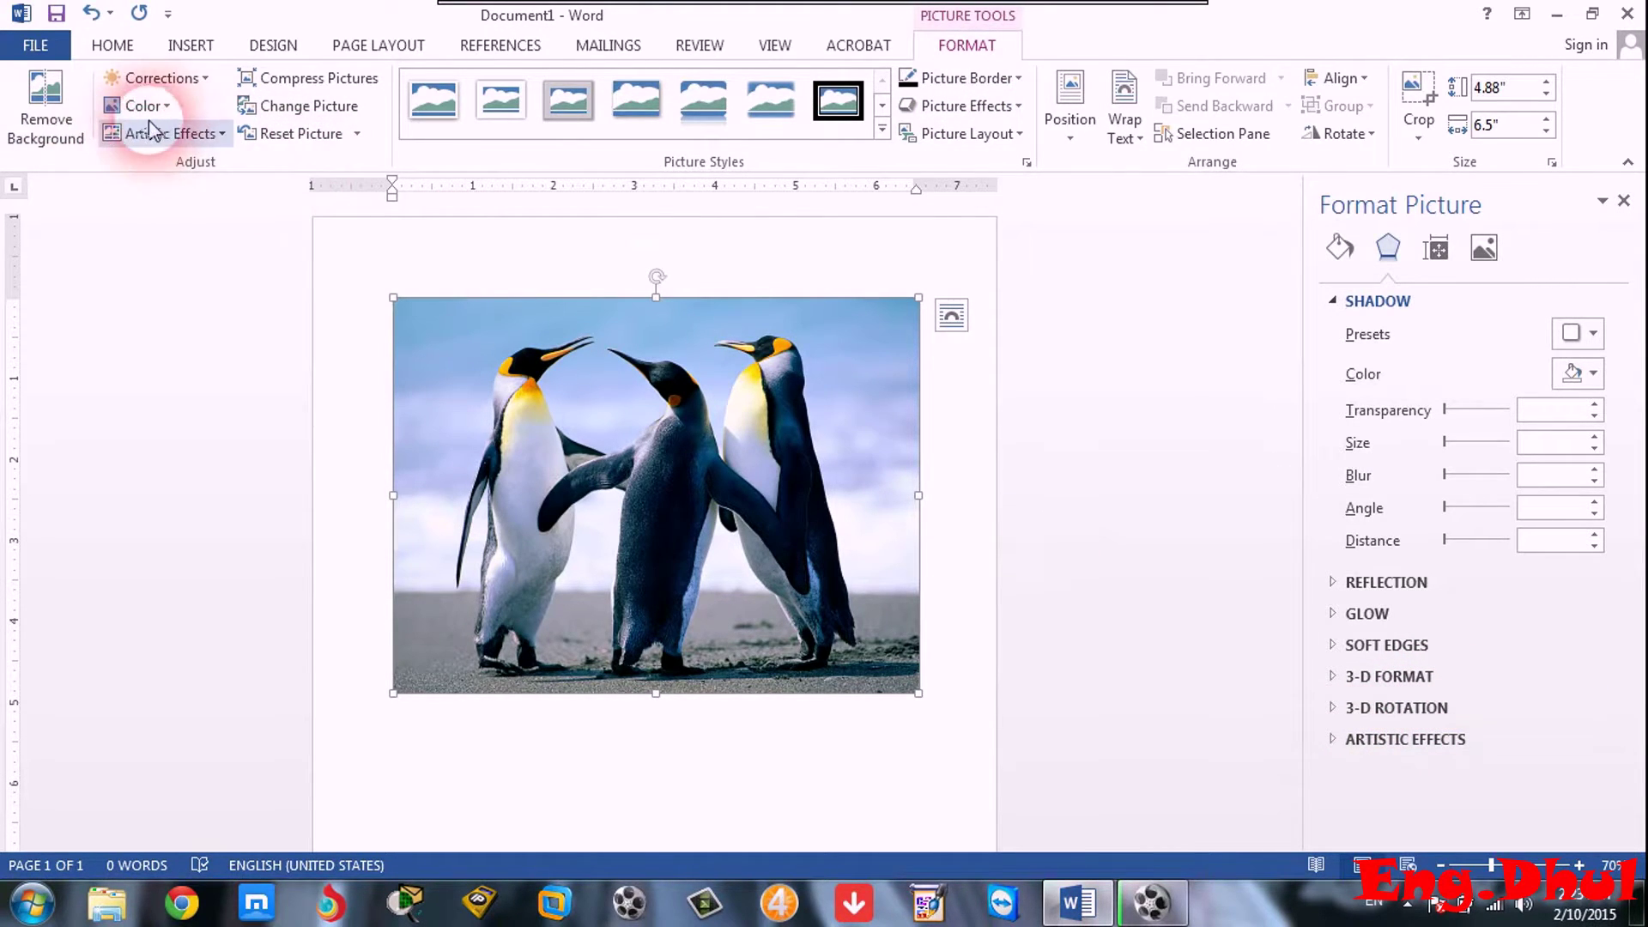
Browse the Fill & Line and Layout & Properties tabs, toggling the Text Box and Alt Text sections.
{"action": "left_click", "coordinate": [1341, 251]}
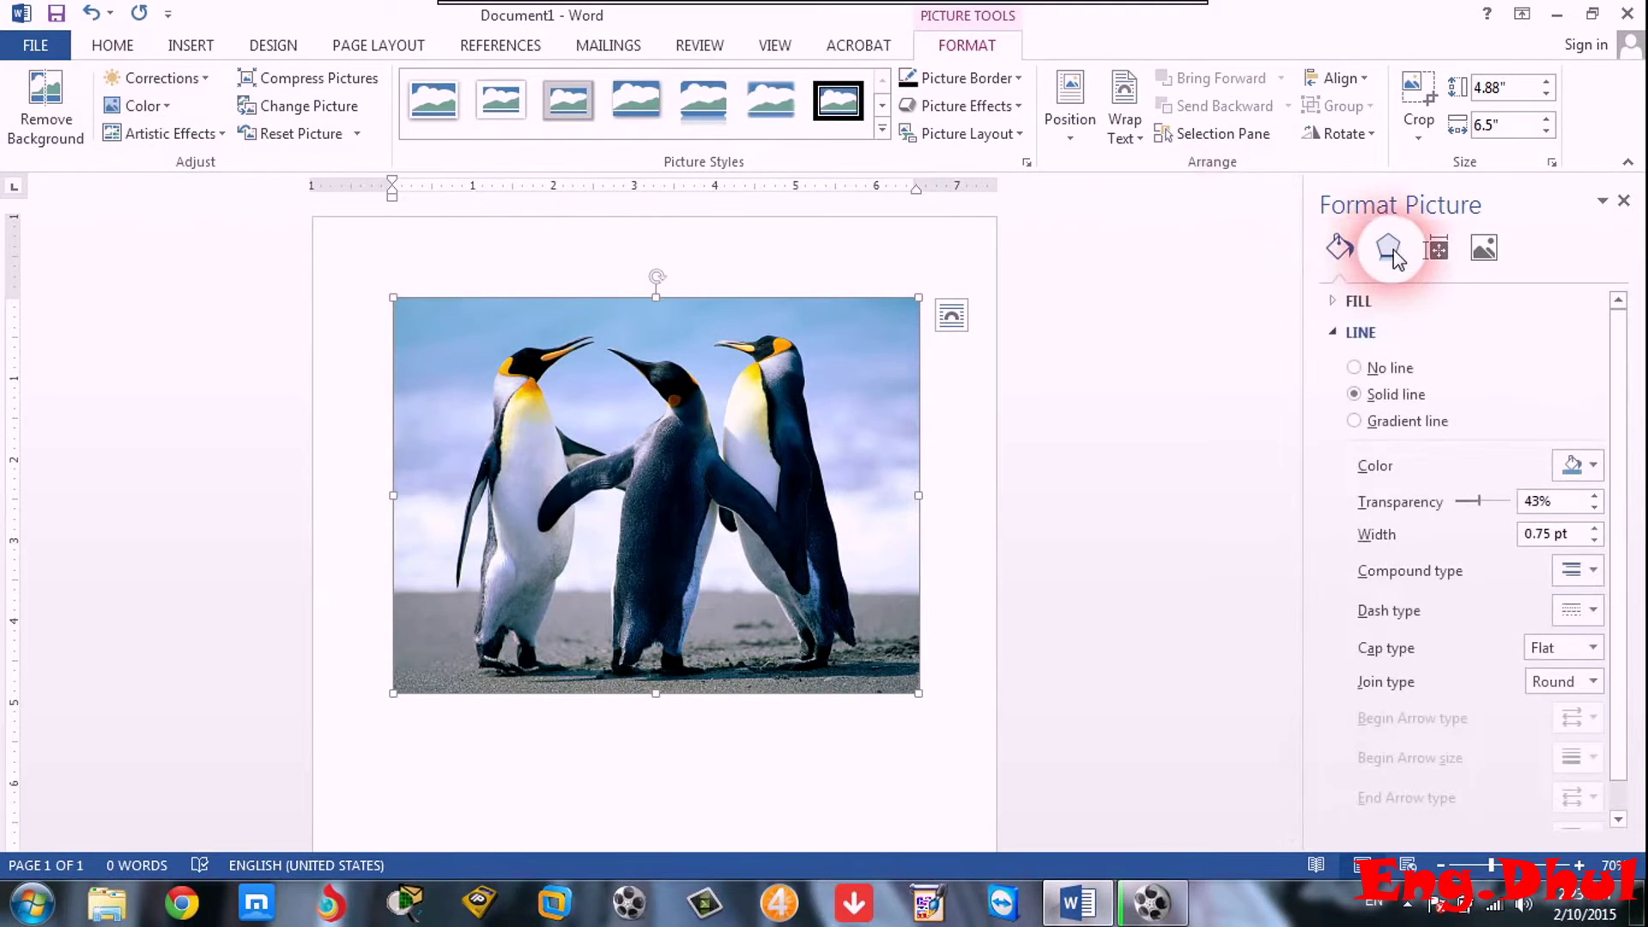
{"action": "left_click", "coordinate": [1434, 251]}
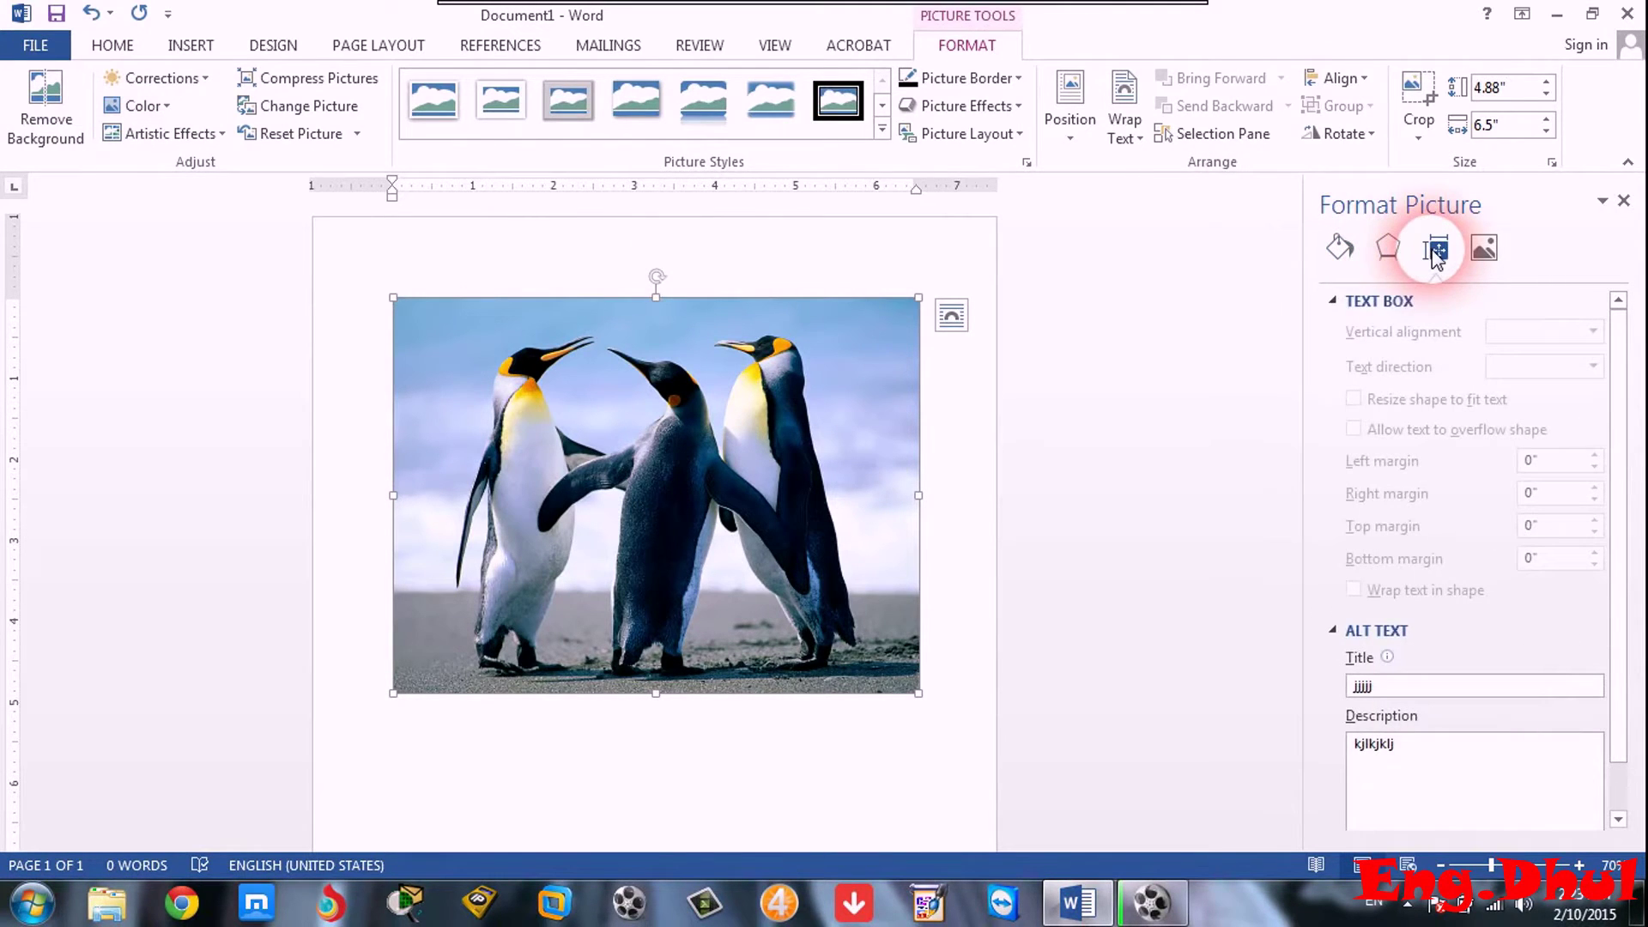
{"action": "left_click", "coordinate": [1333, 301]}
{"action": "left_click", "coordinate": [1334, 330]}
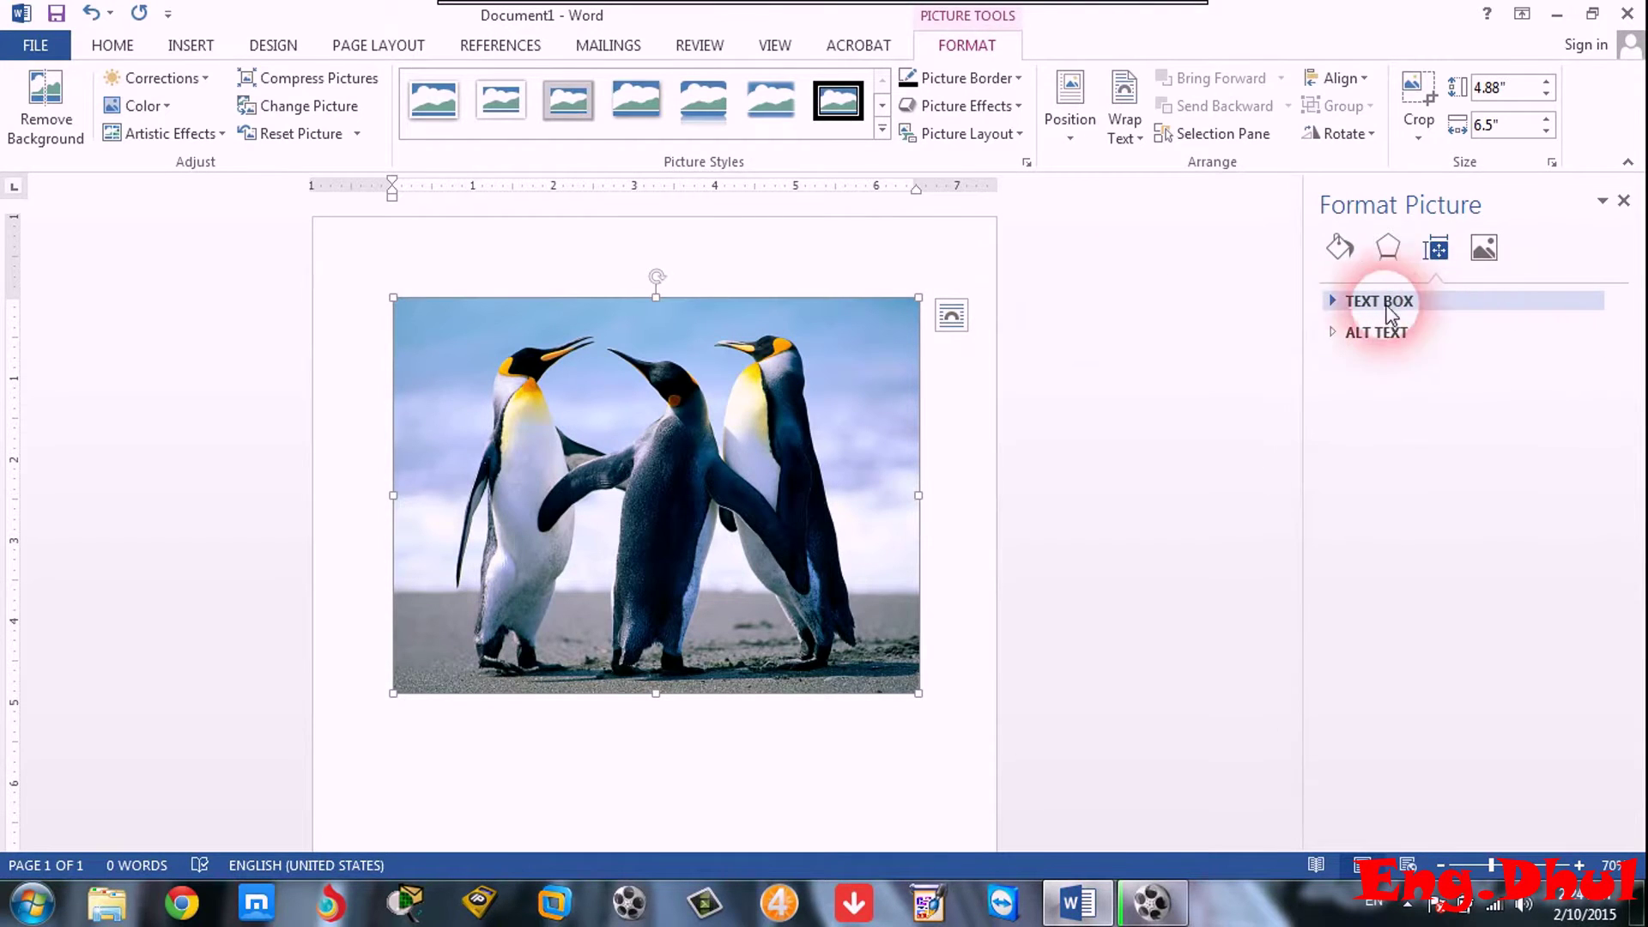
{"action": "left_click", "coordinate": [1333, 300]}
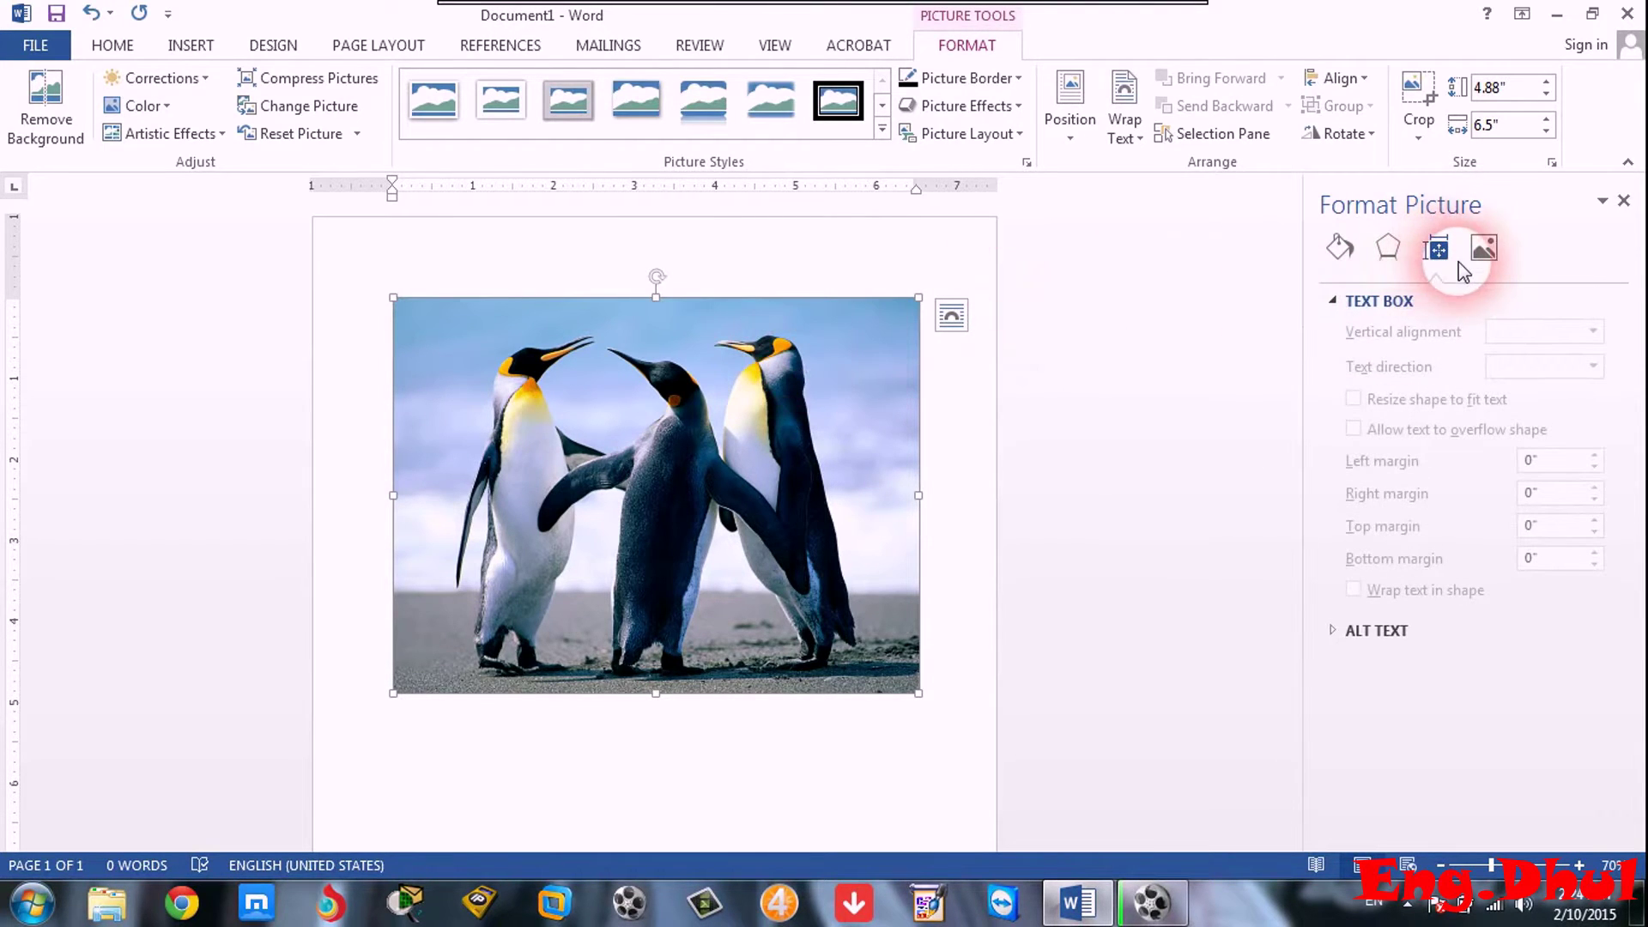
Inspect the Picture tab's colour and crop settings, then close the Format Picture pane.
{"action": "left_click", "coordinate": [1483, 251]}
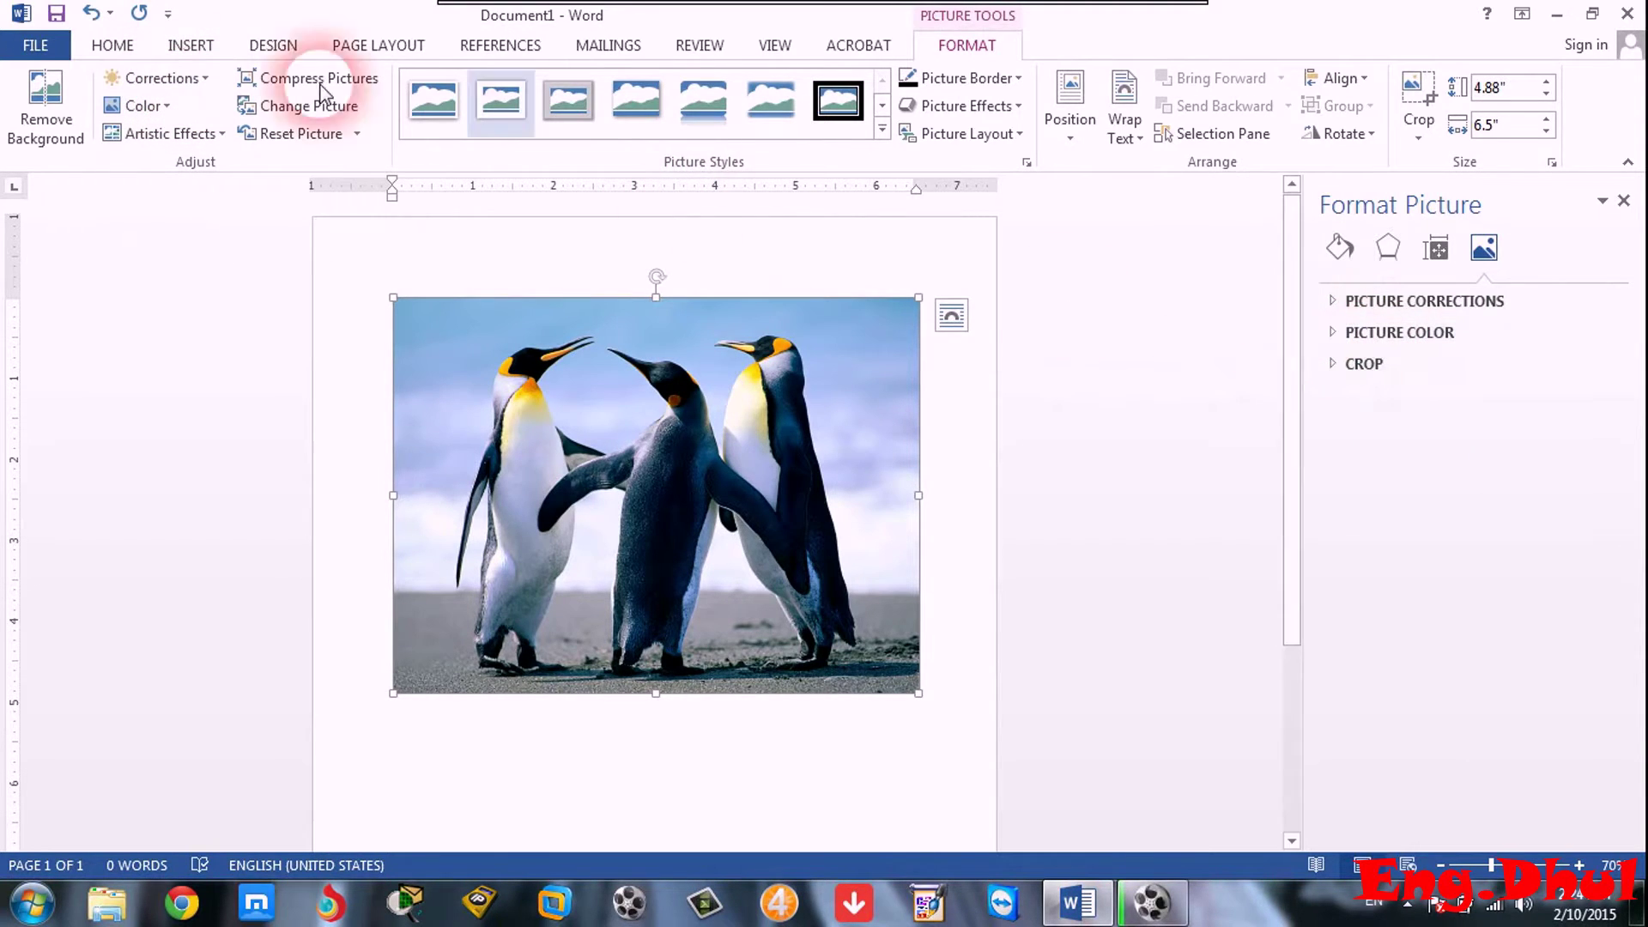
{"action": "left_click", "coordinate": [1345, 336]}
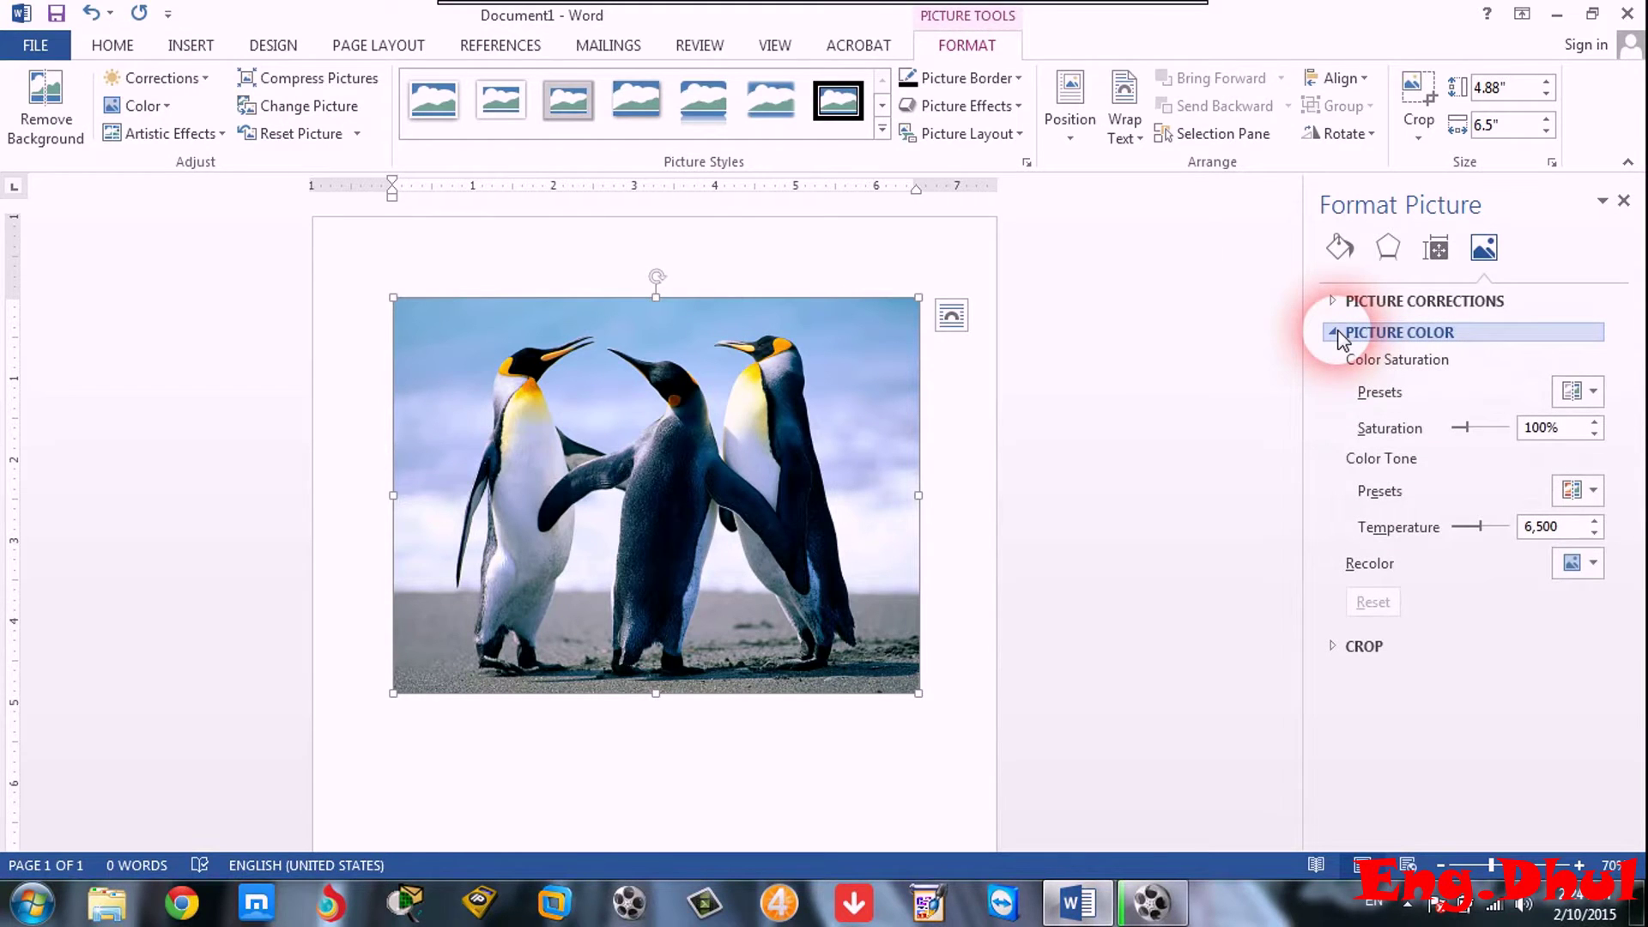
{"action": "left_click", "coordinate": [1344, 334]}
{"action": "left_click", "coordinate": [1344, 334]}
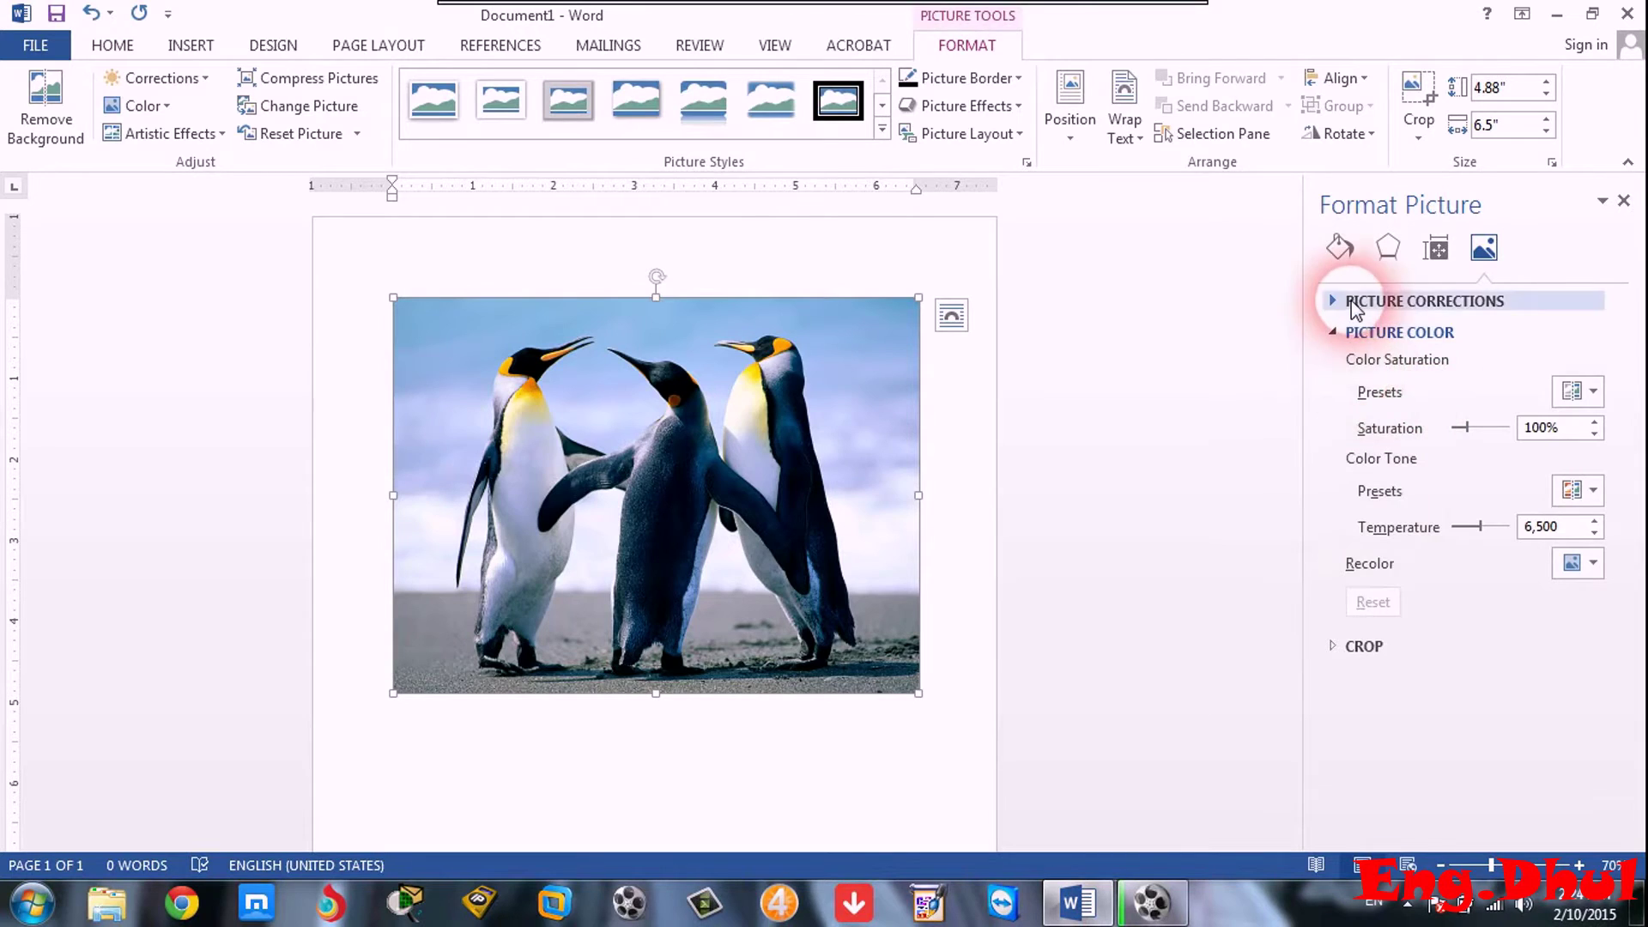
{"action": "left_click", "coordinate": [1341, 334]}
{"action": "left_click", "coordinate": [1333, 367]}
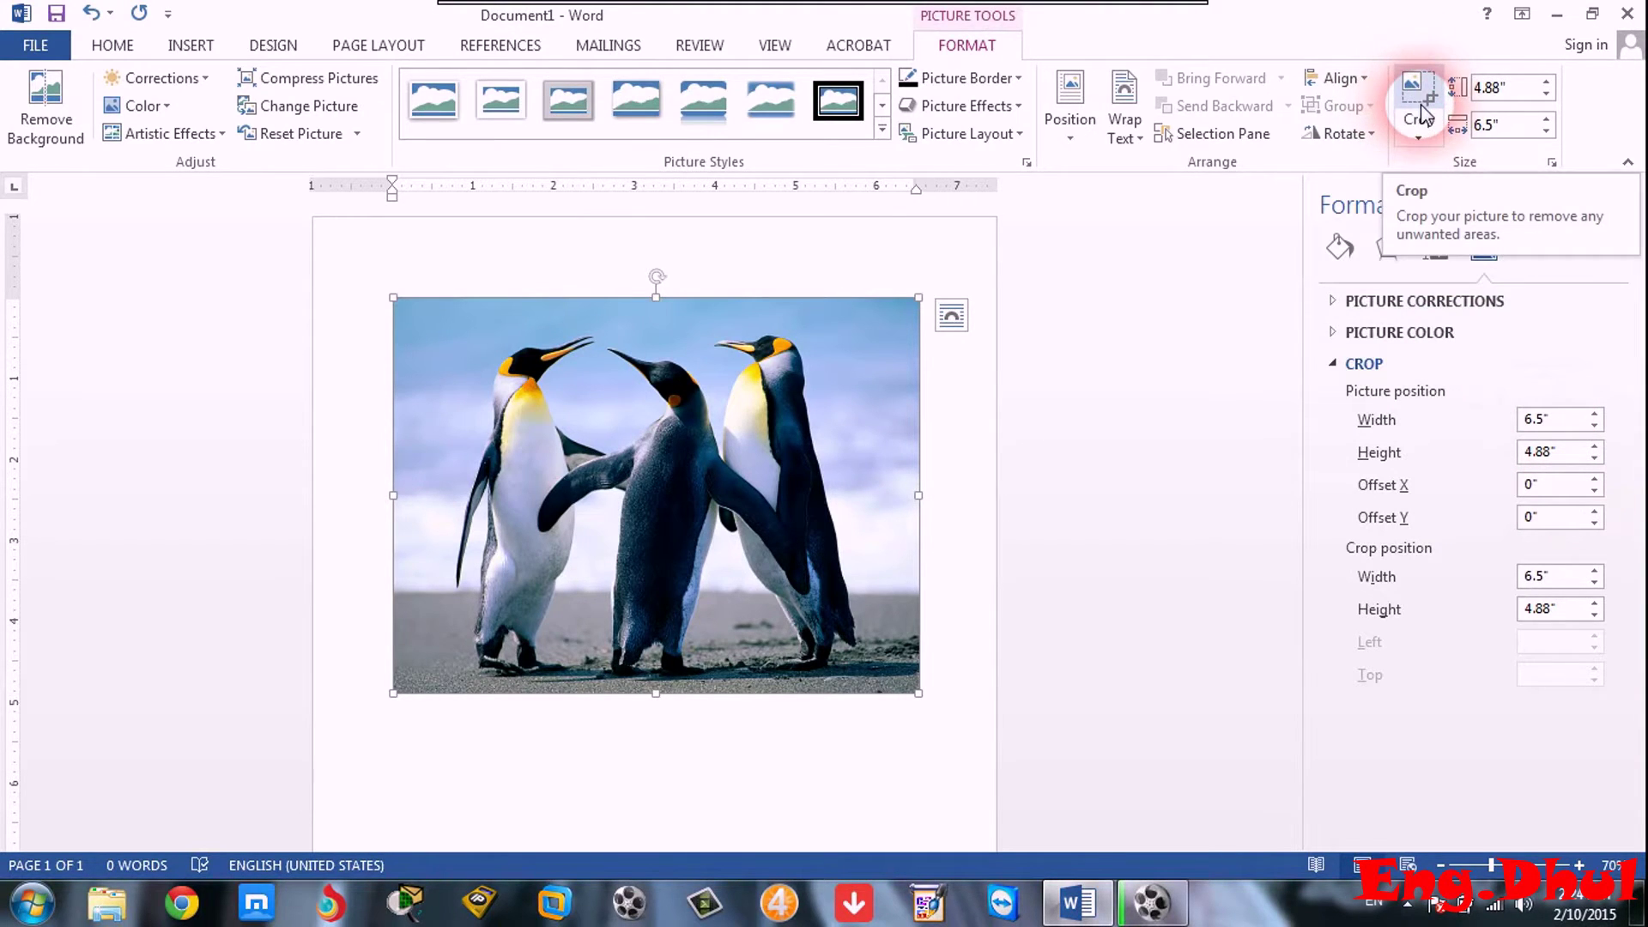
{"action": "left_click", "coordinate": [1335, 364]}
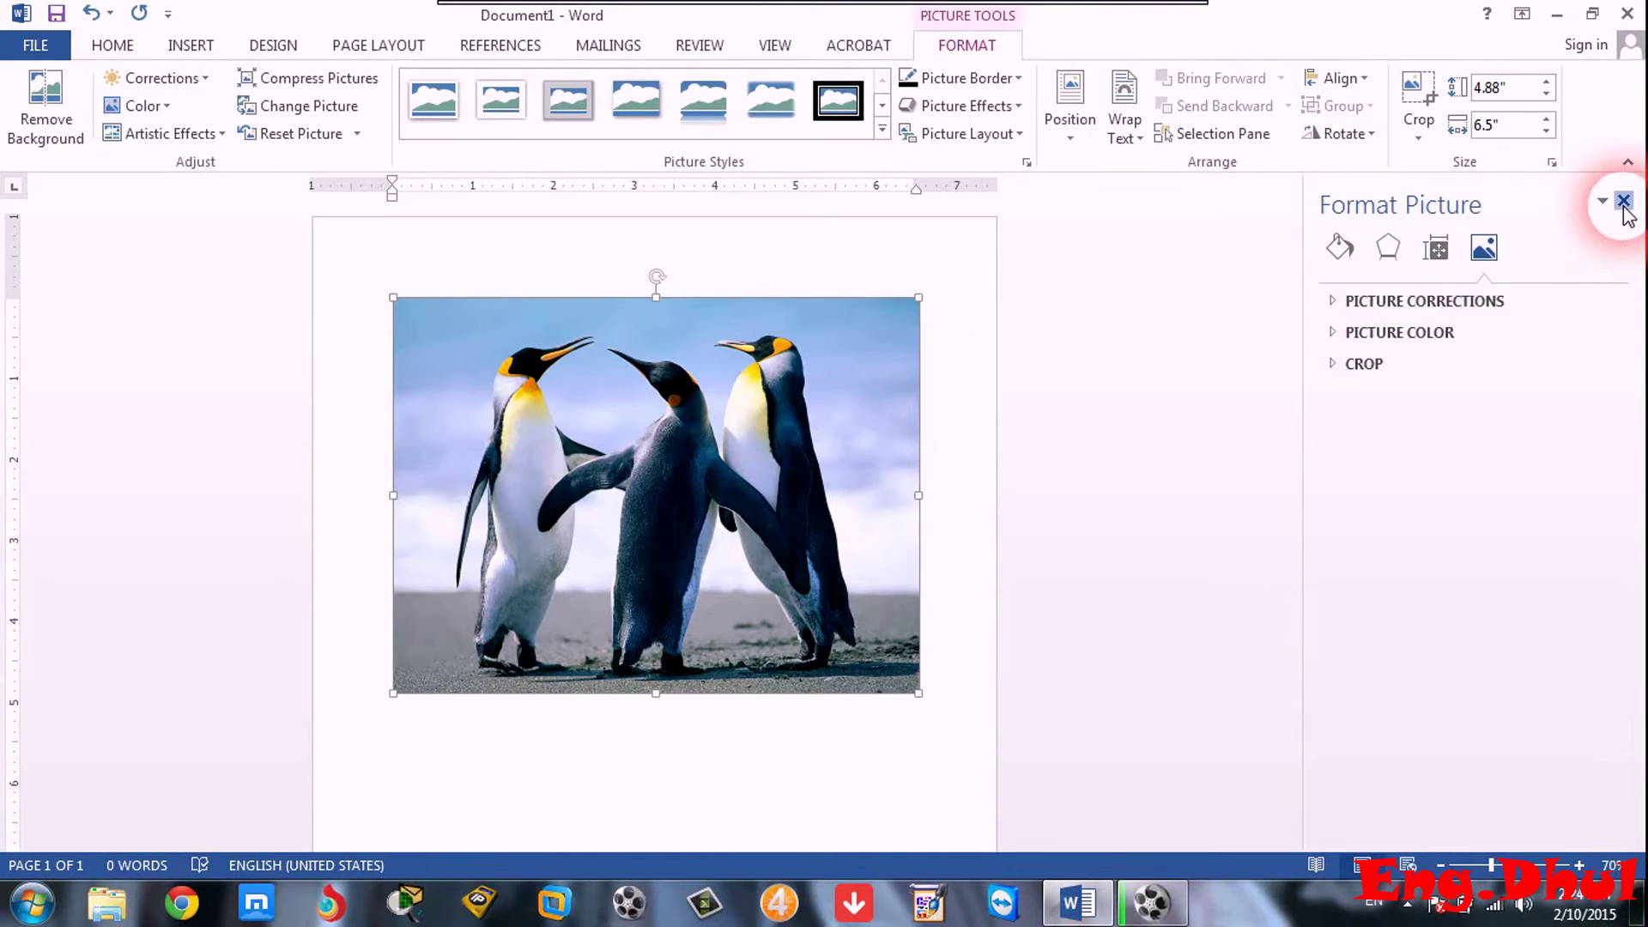
{"action": "left_click", "coordinate": [1623, 201]}
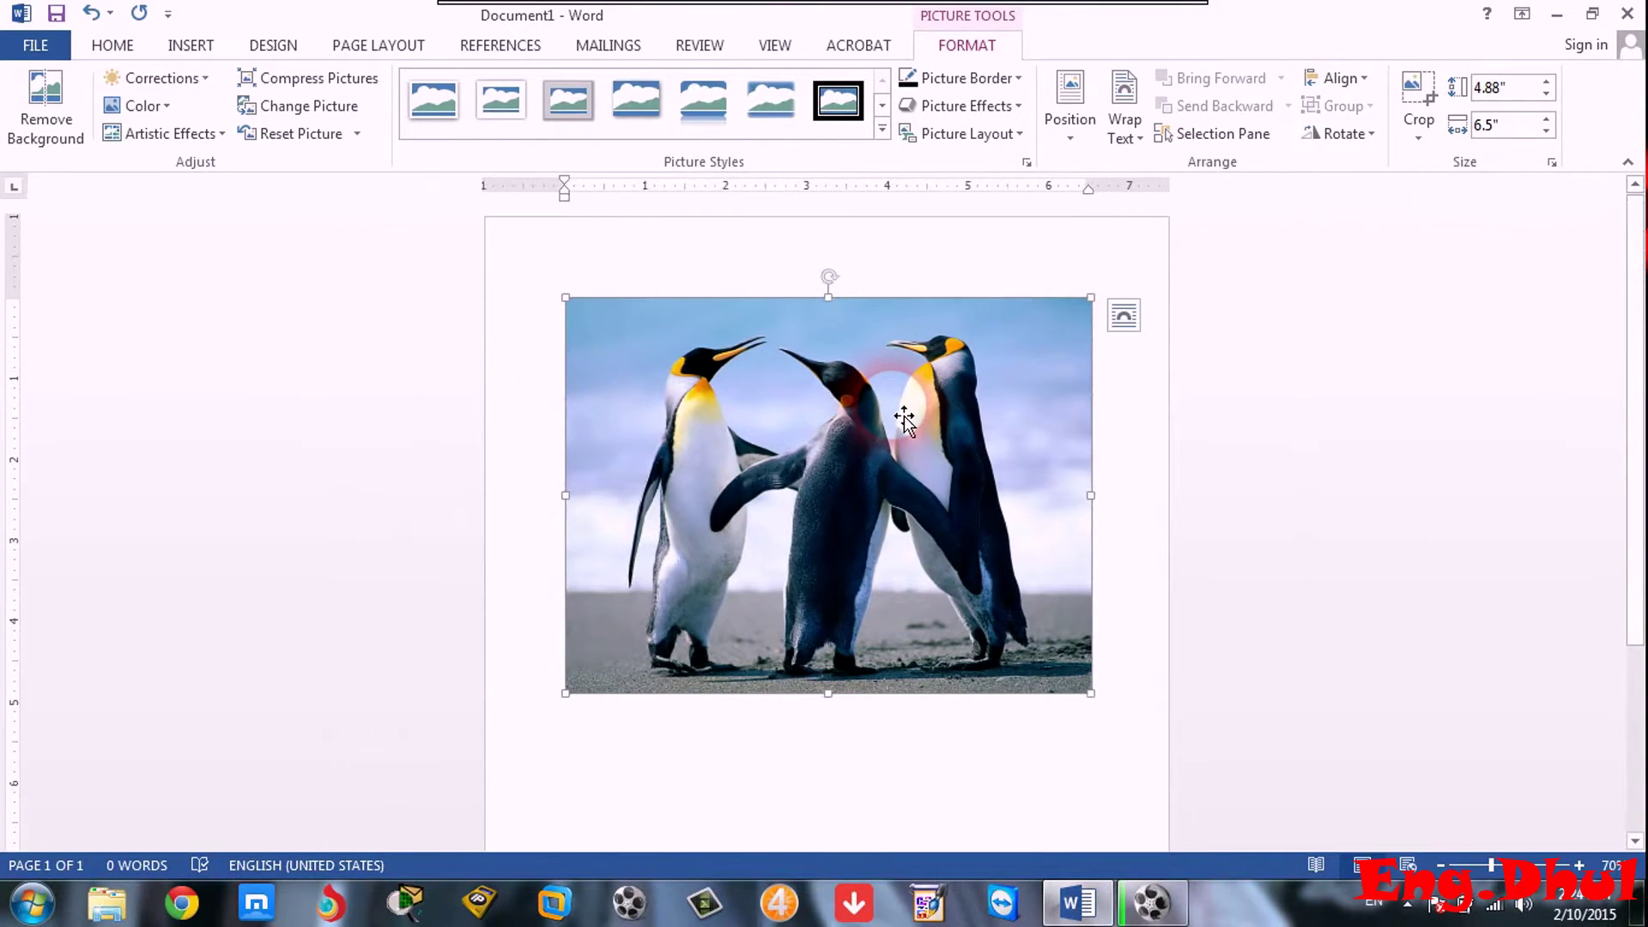
Replace the penguin picture with a large blue five-point star, about 3.37" by 3.52", near top centre.
{"action": "key", "text": "Delete"}
{"action": "left_click", "coordinate": [191, 44]}
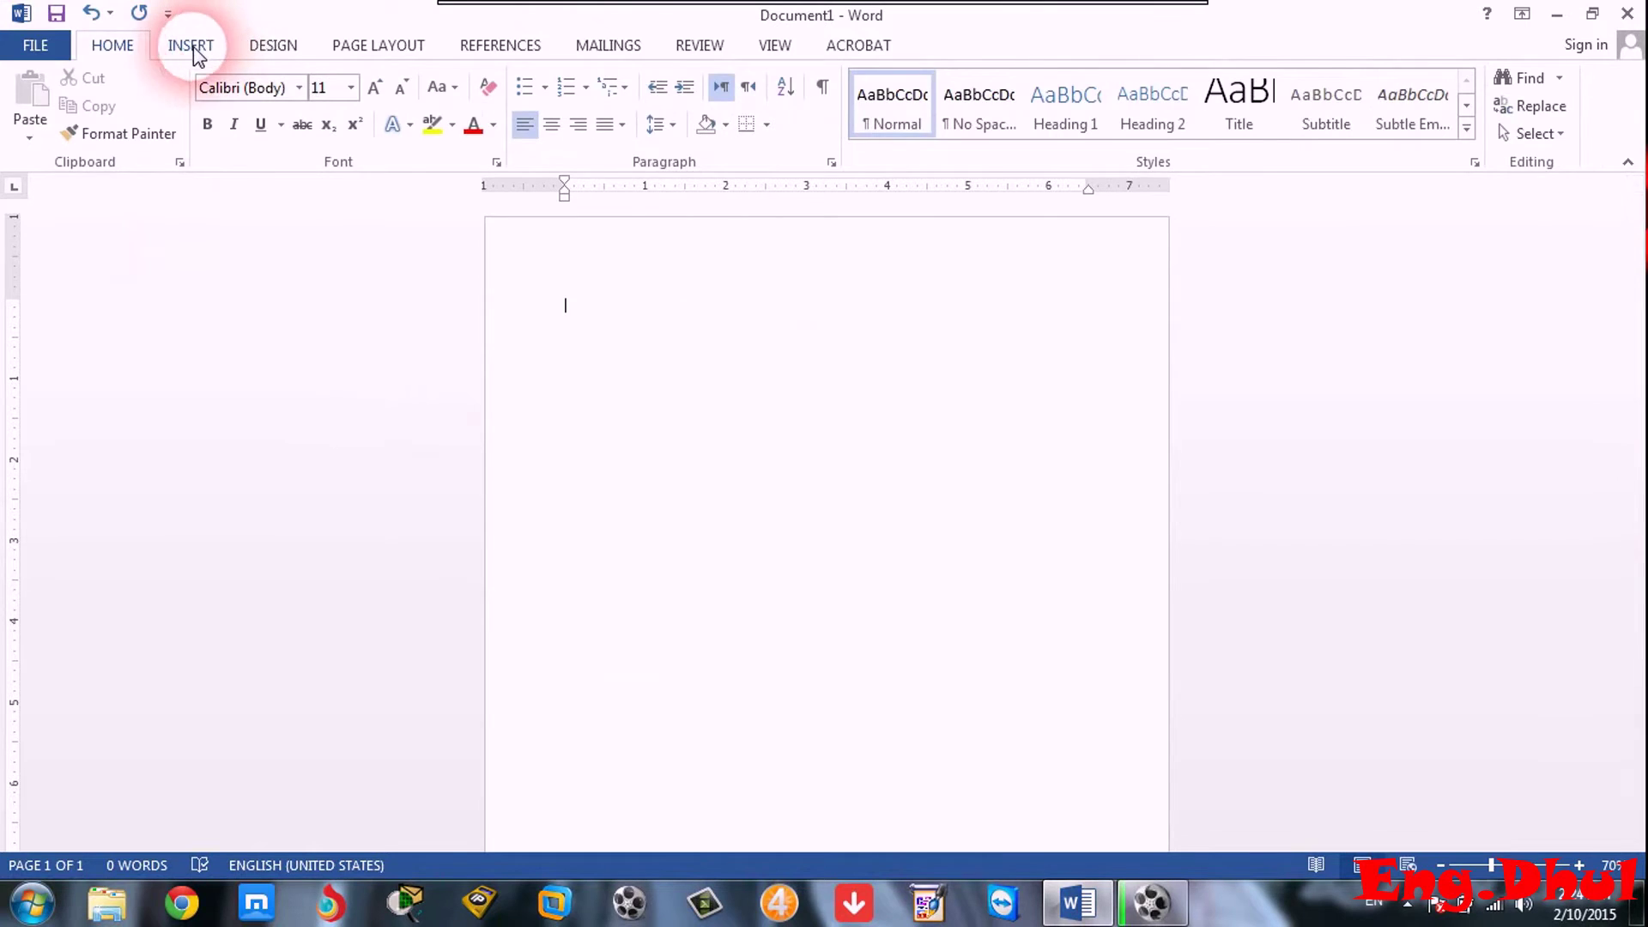
{"action": "left_click", "coordinate": [338, 131]}
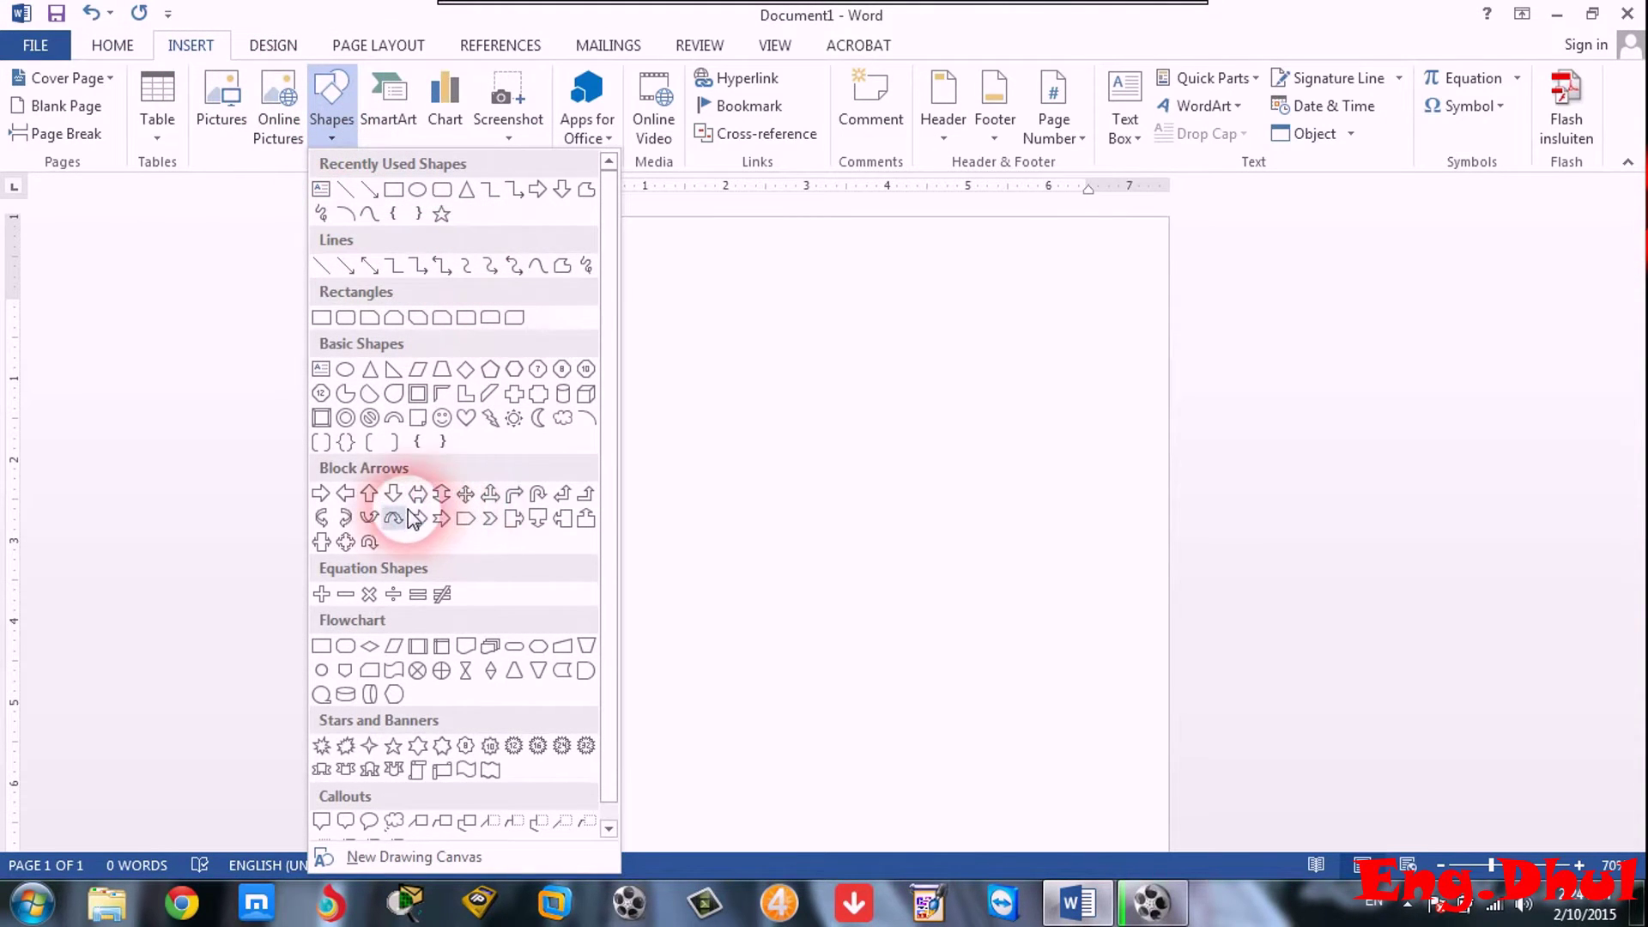
{"action": "left_click", "coordinate": [442, 218]}
{"action": "left_click_drag", "start_coordinate": [651, 349], "coordinate": [936, 623]}
{"action": "left_click_drag", "start_coordinate": [796, 489], "coordinate": [871, 497]}
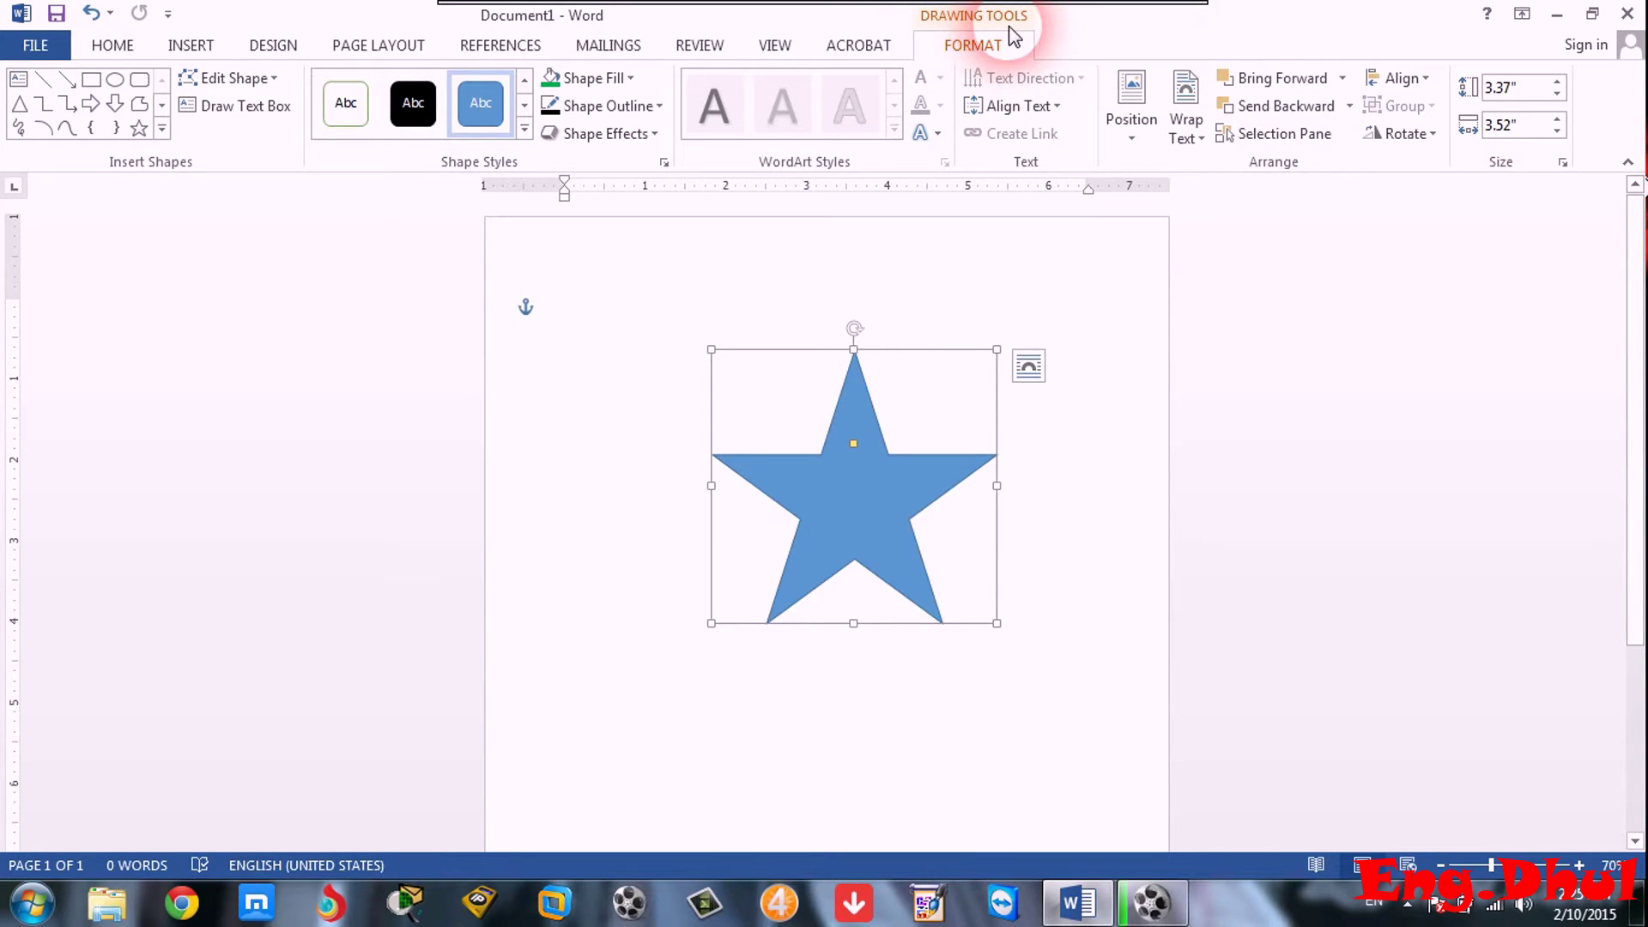
{"action": "mouse_move", "coordinate": [824, 488]}
{"action": "left_mouse_down"}
{"action": "mouse_move", "coordinate": [773, 449]}
{"action": "mouse_move", "coordinate": [844, 464]}
{"action": "left_mouse_up"}
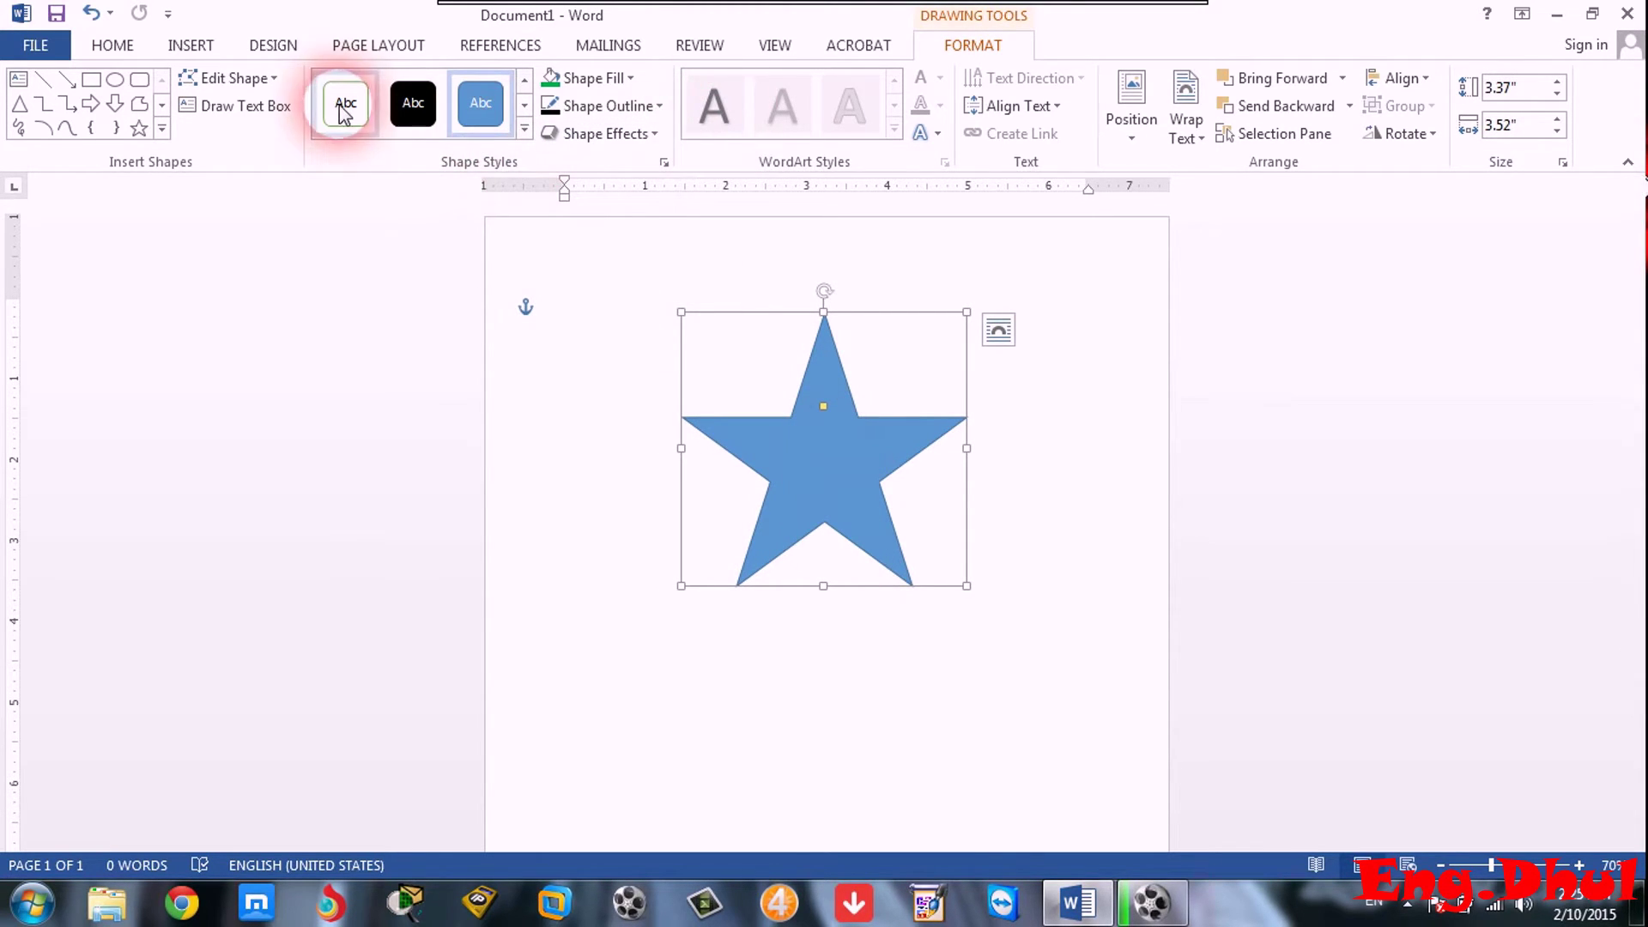
Give the star the black shape style, reposition it, then delete it.
{"action": "left_click", "coordinate": [396, 113]}
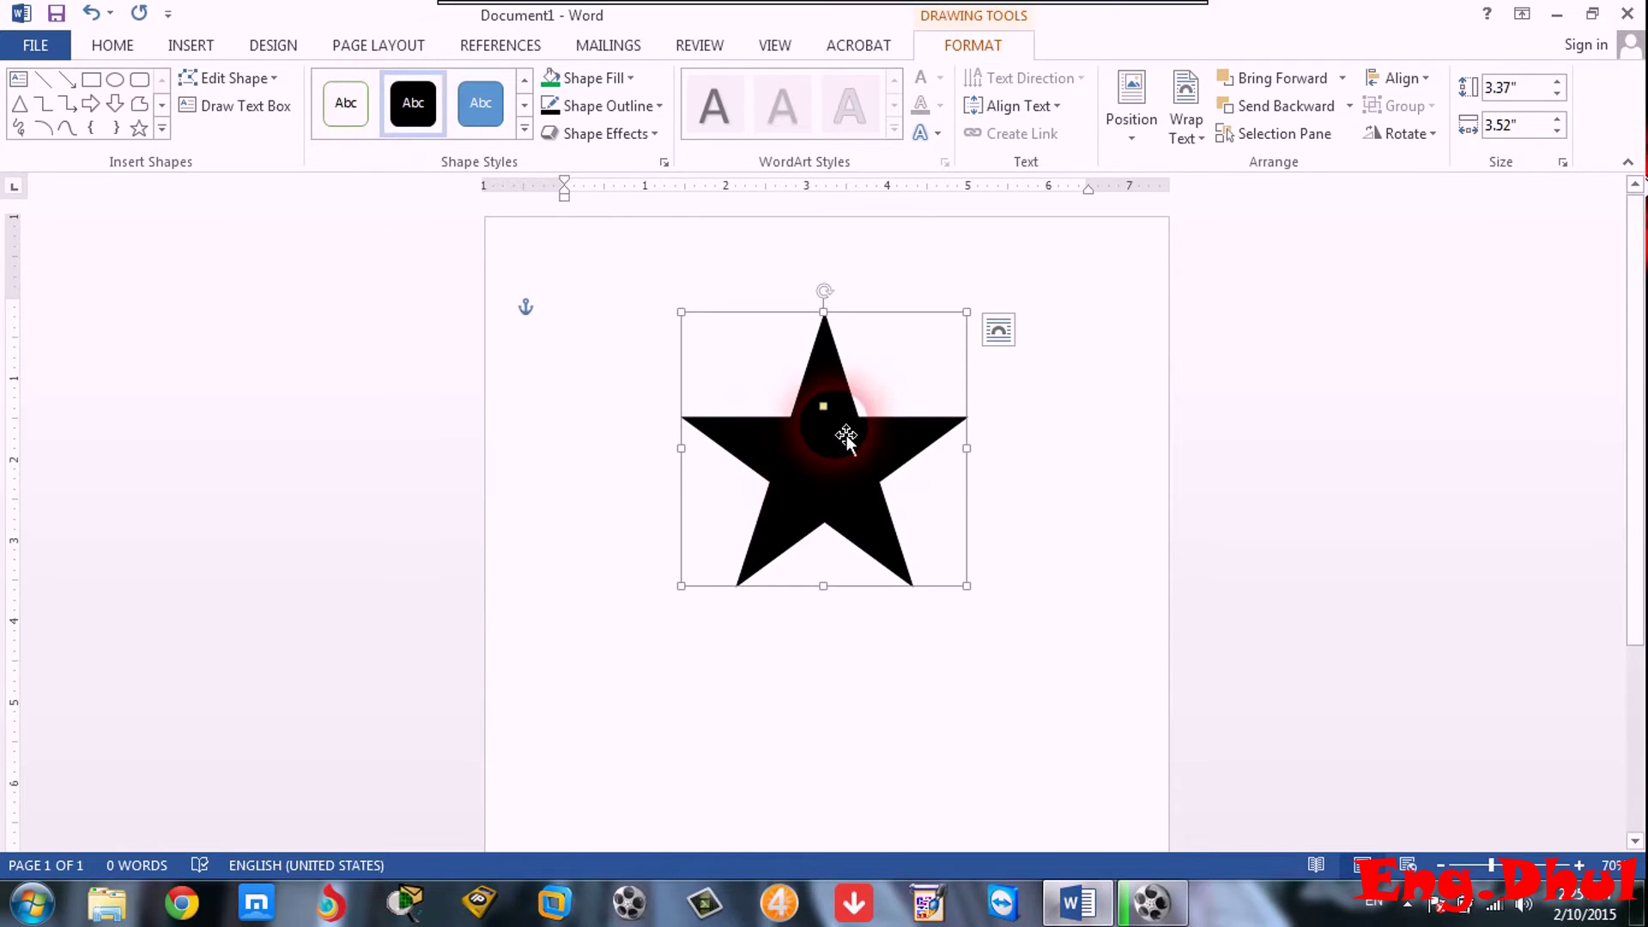
{"action": "left_click_drag", "start_coordinate": [833, 426], "coordinate": [678, 395]}
{"action": "scroll", "coordinate": [732, 419], "scroll_direction": "down", "scroll_amount": 3}
{"action": "scroll", "coordinate": [732, 419], "scroll_direction": "up", "scroll_amount": 2}
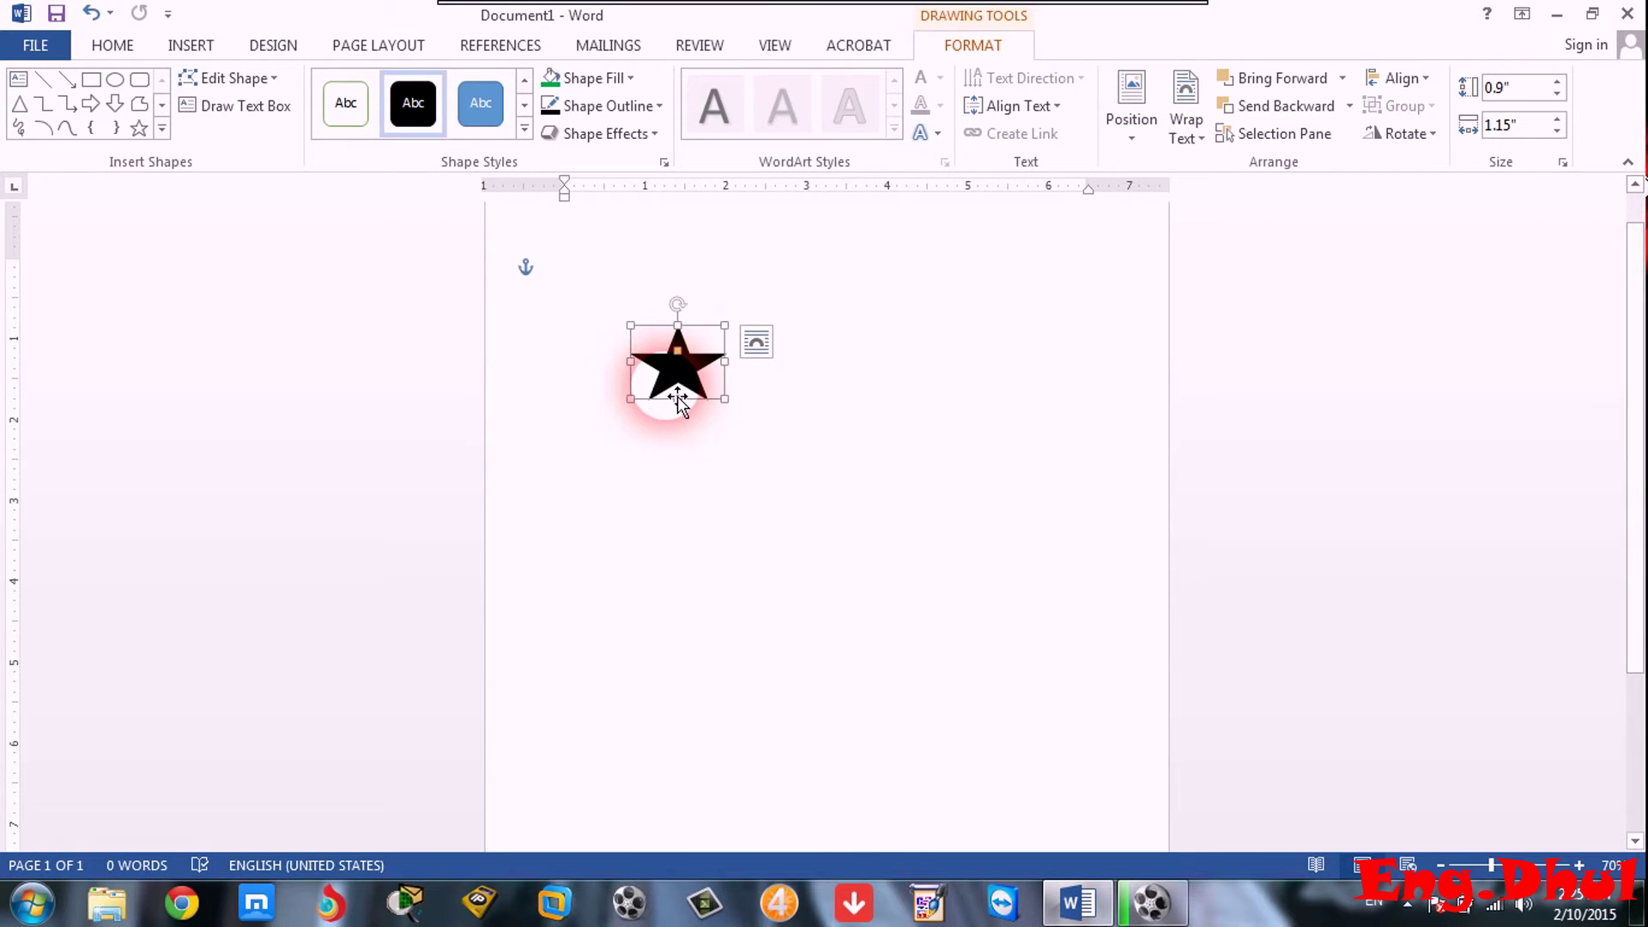
{"action": "key", "text": "Delete"}
Draw a small Explosion shape from the Insert Shapes gallery.
{"action": "left_click", "coordinate": [193, 45]}
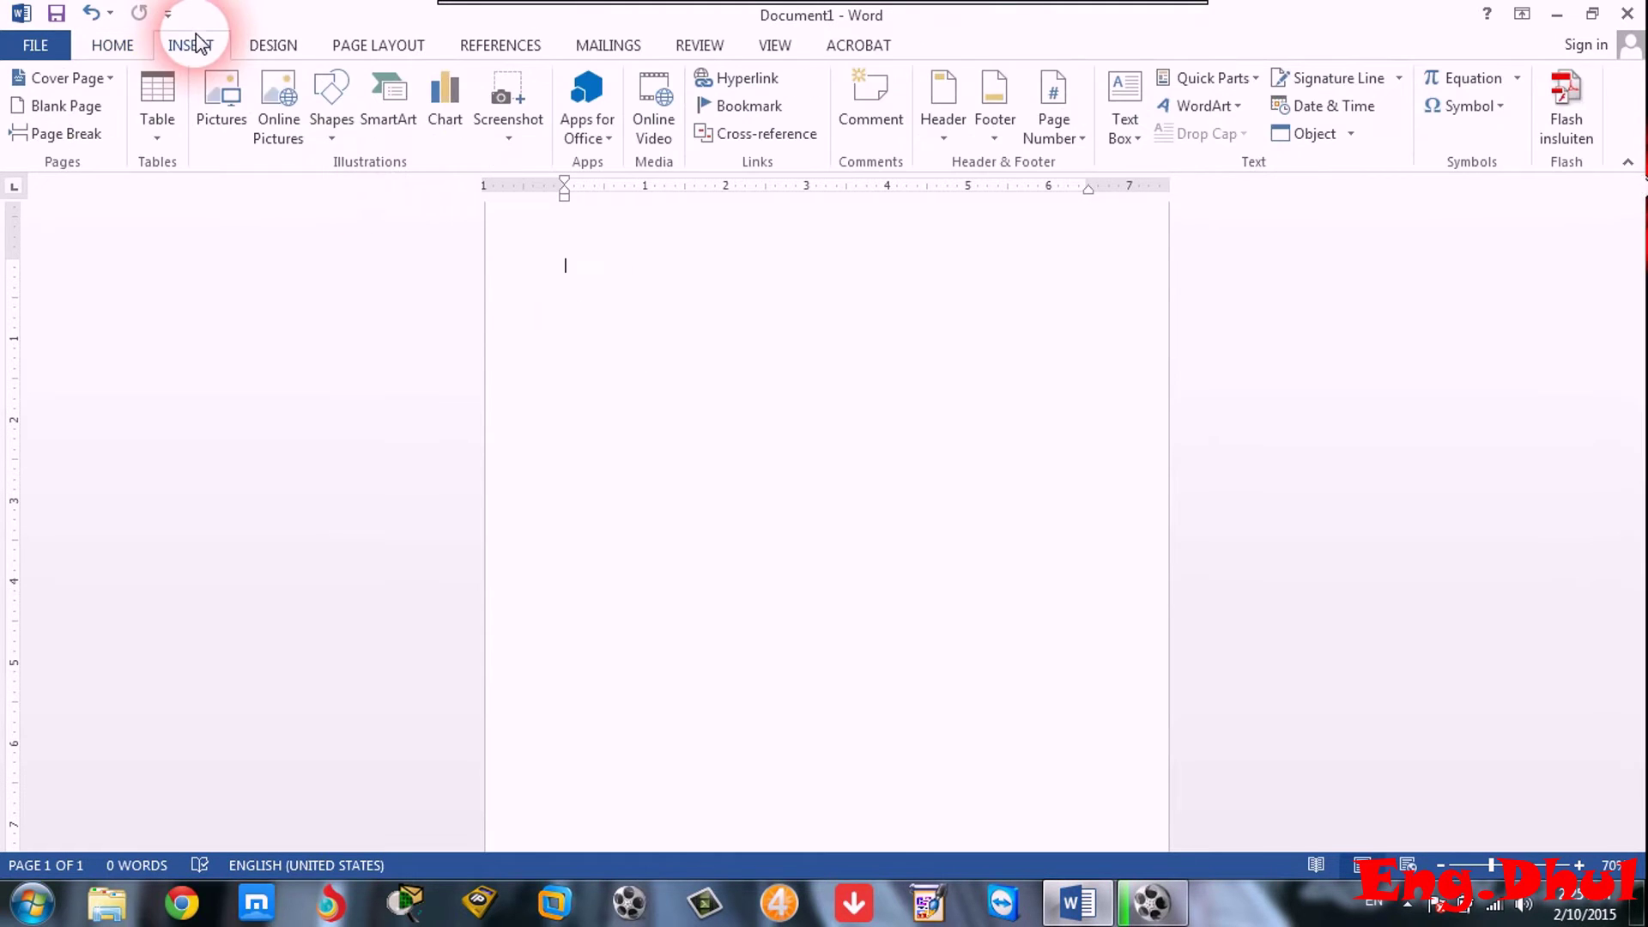
{"action": "left_click", "coordinate": [332, 101]}
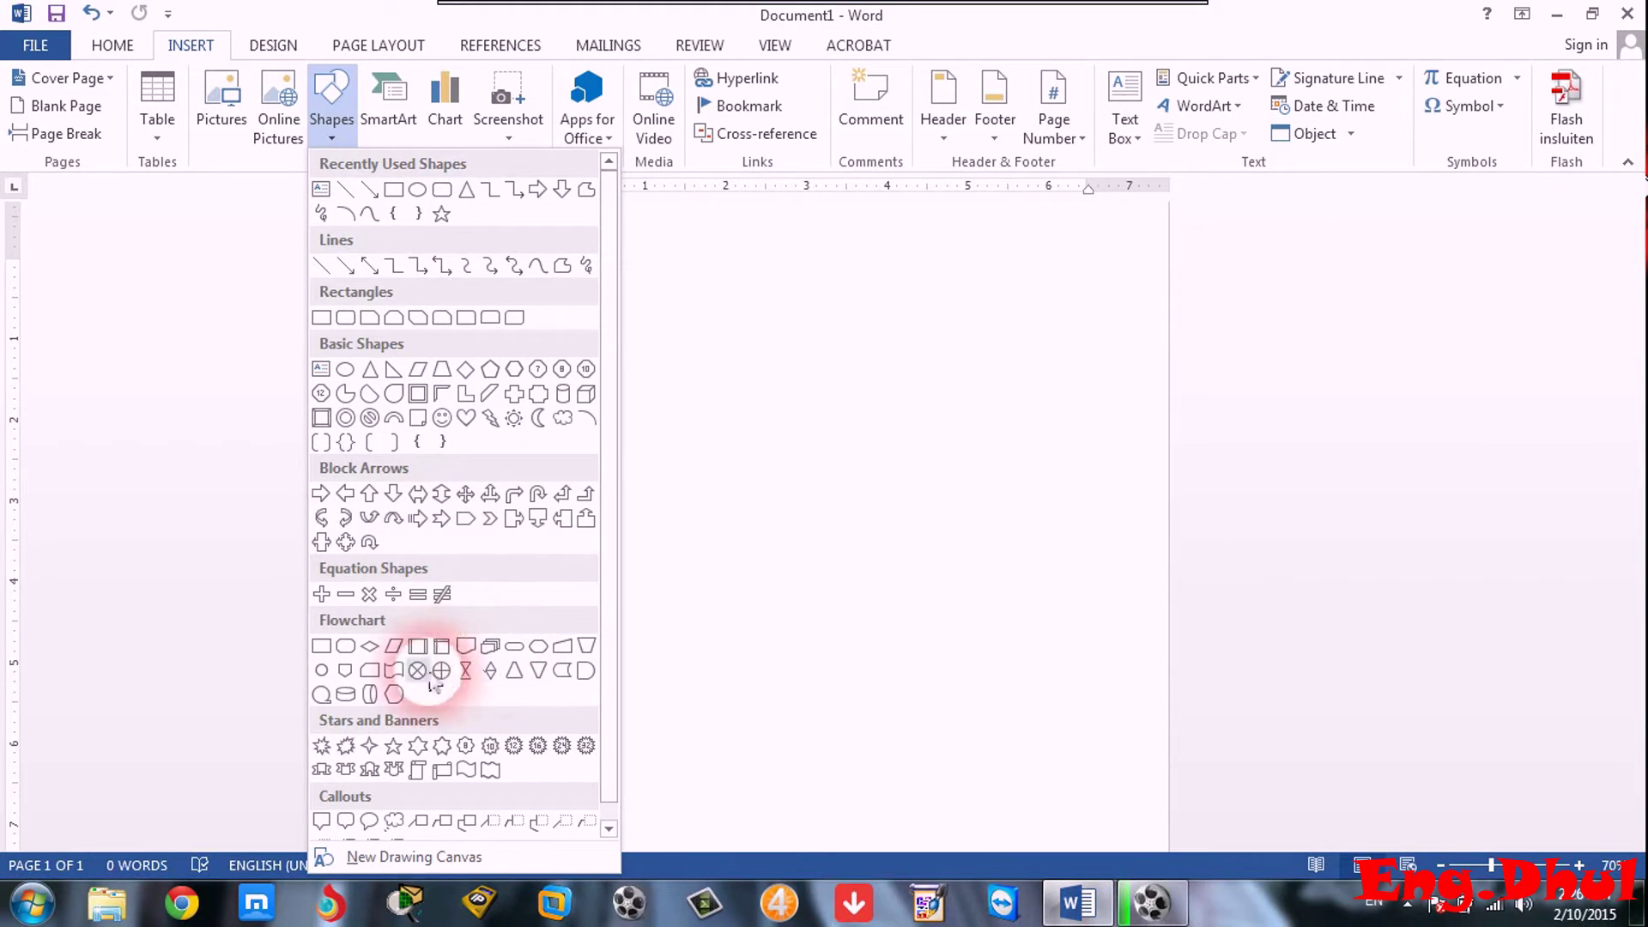
{"action": "left_click", "coordinate": [323, 746]}
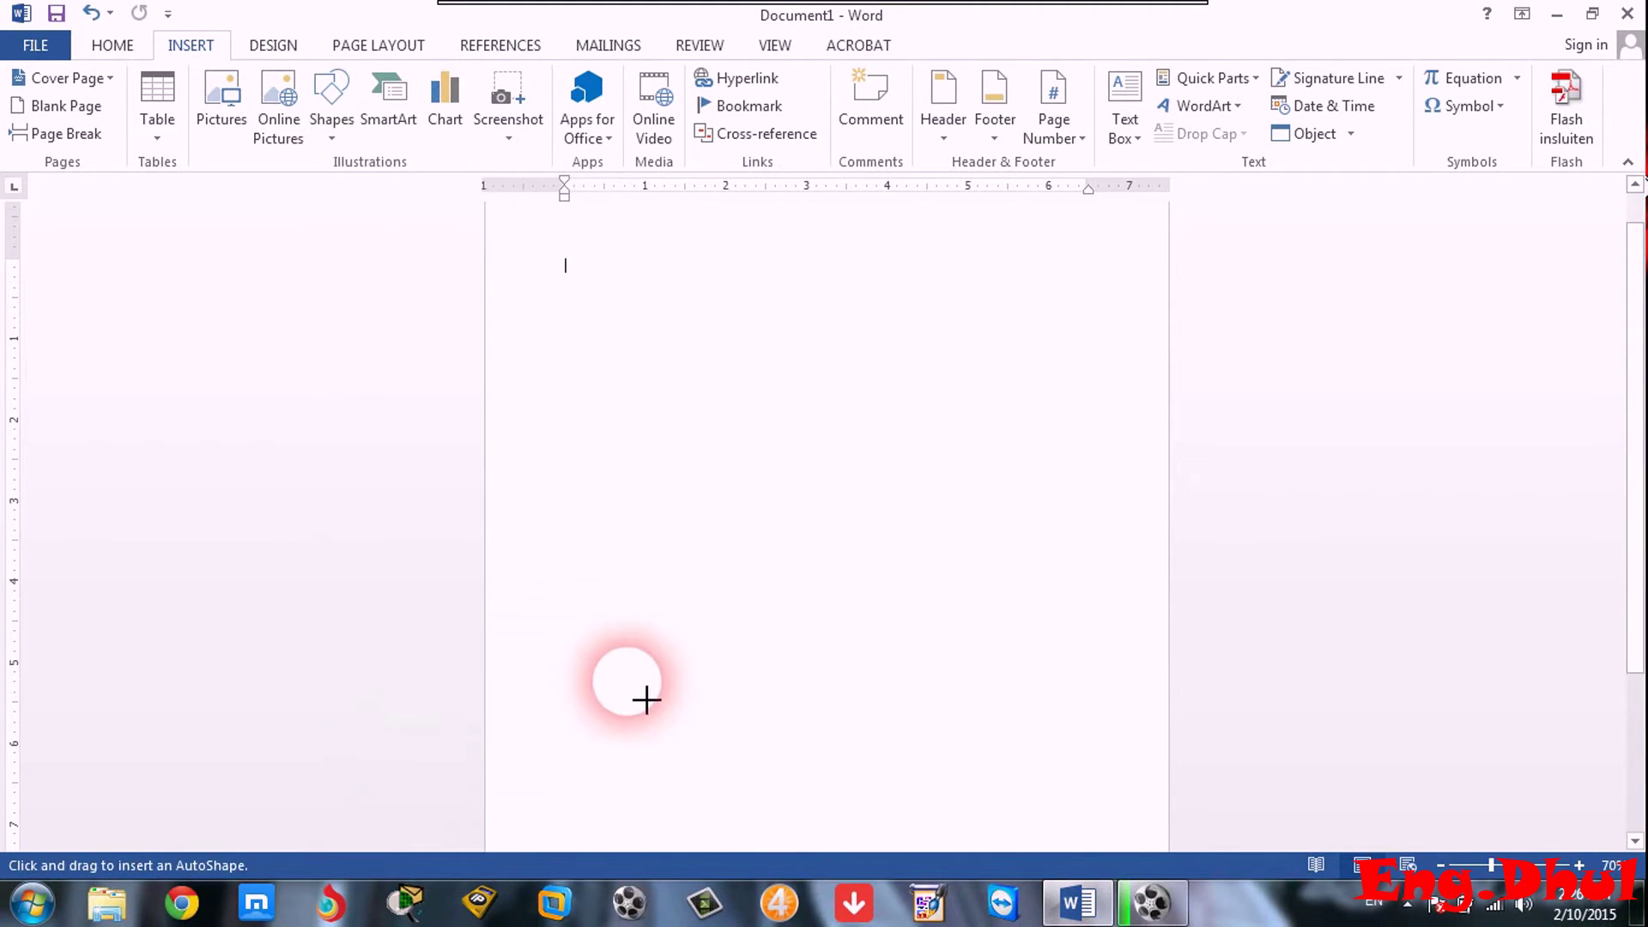
{"action": "left_click_drag", "start_coordinate": [662, 577], "coordinate": [725, 631]}
Move the 0.61" by 0.81" explosion from the page bottom to mid-page and open its Format tab.
{"action": "scroll", "coordinate": [717, 571], "scroll_direction": "down", "scroll_amount": 3}
{"action": "left_click", "coordinate": [702, 377]}
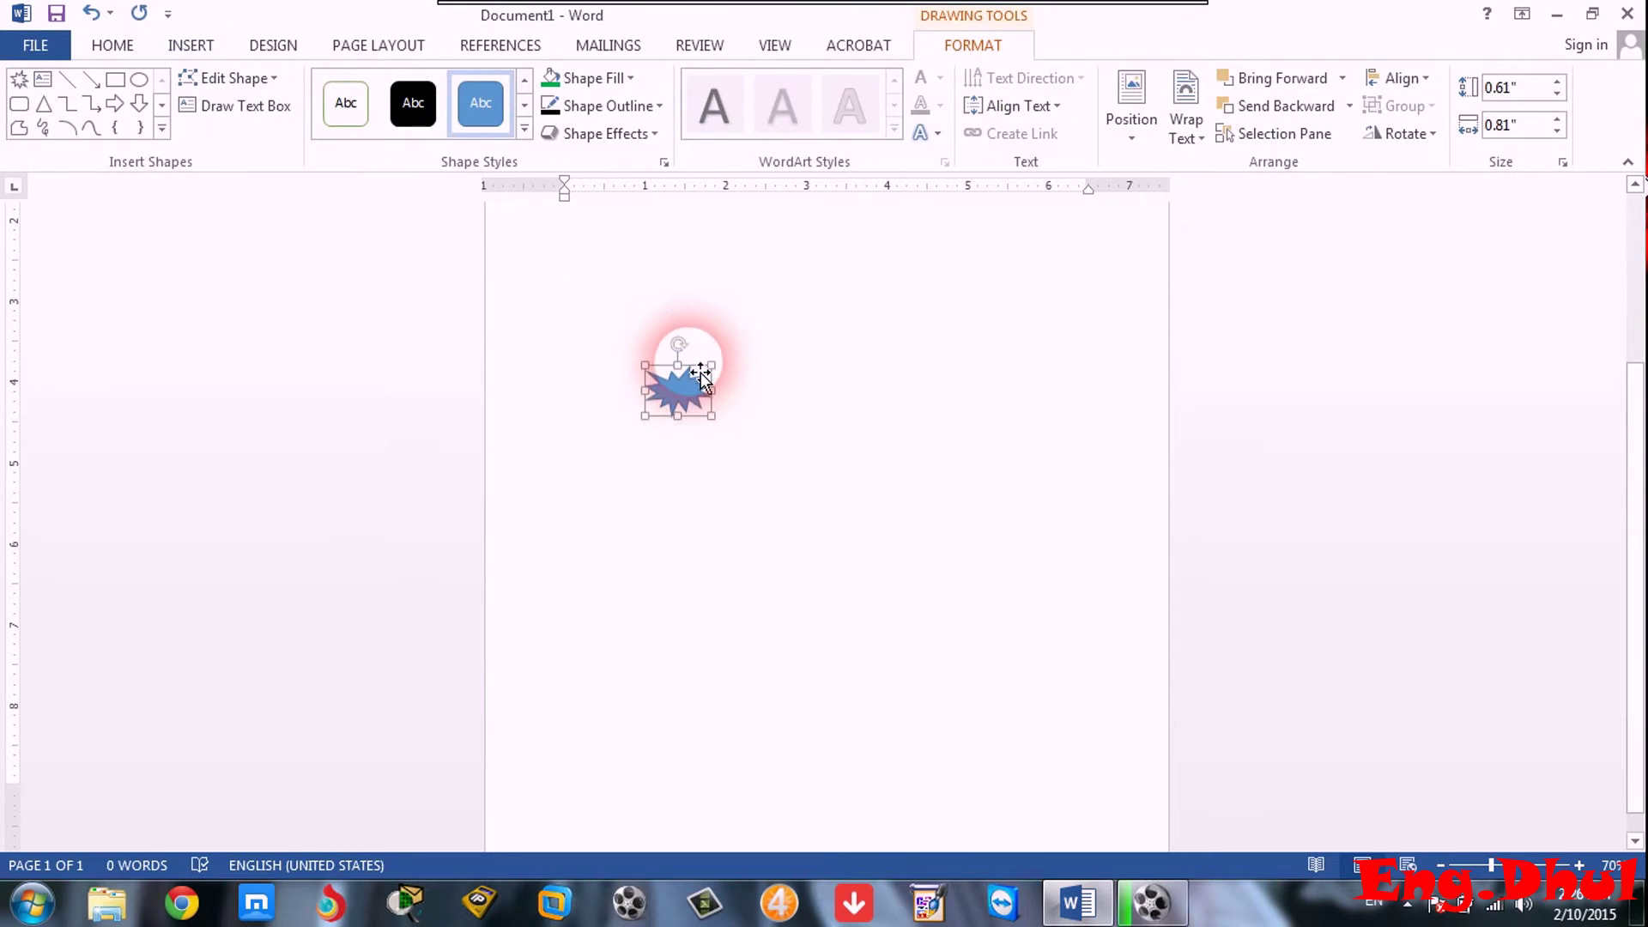
{"action": "left_click_drag", "start_coordinate": [697, 388], "coordinate": [594, 773]}
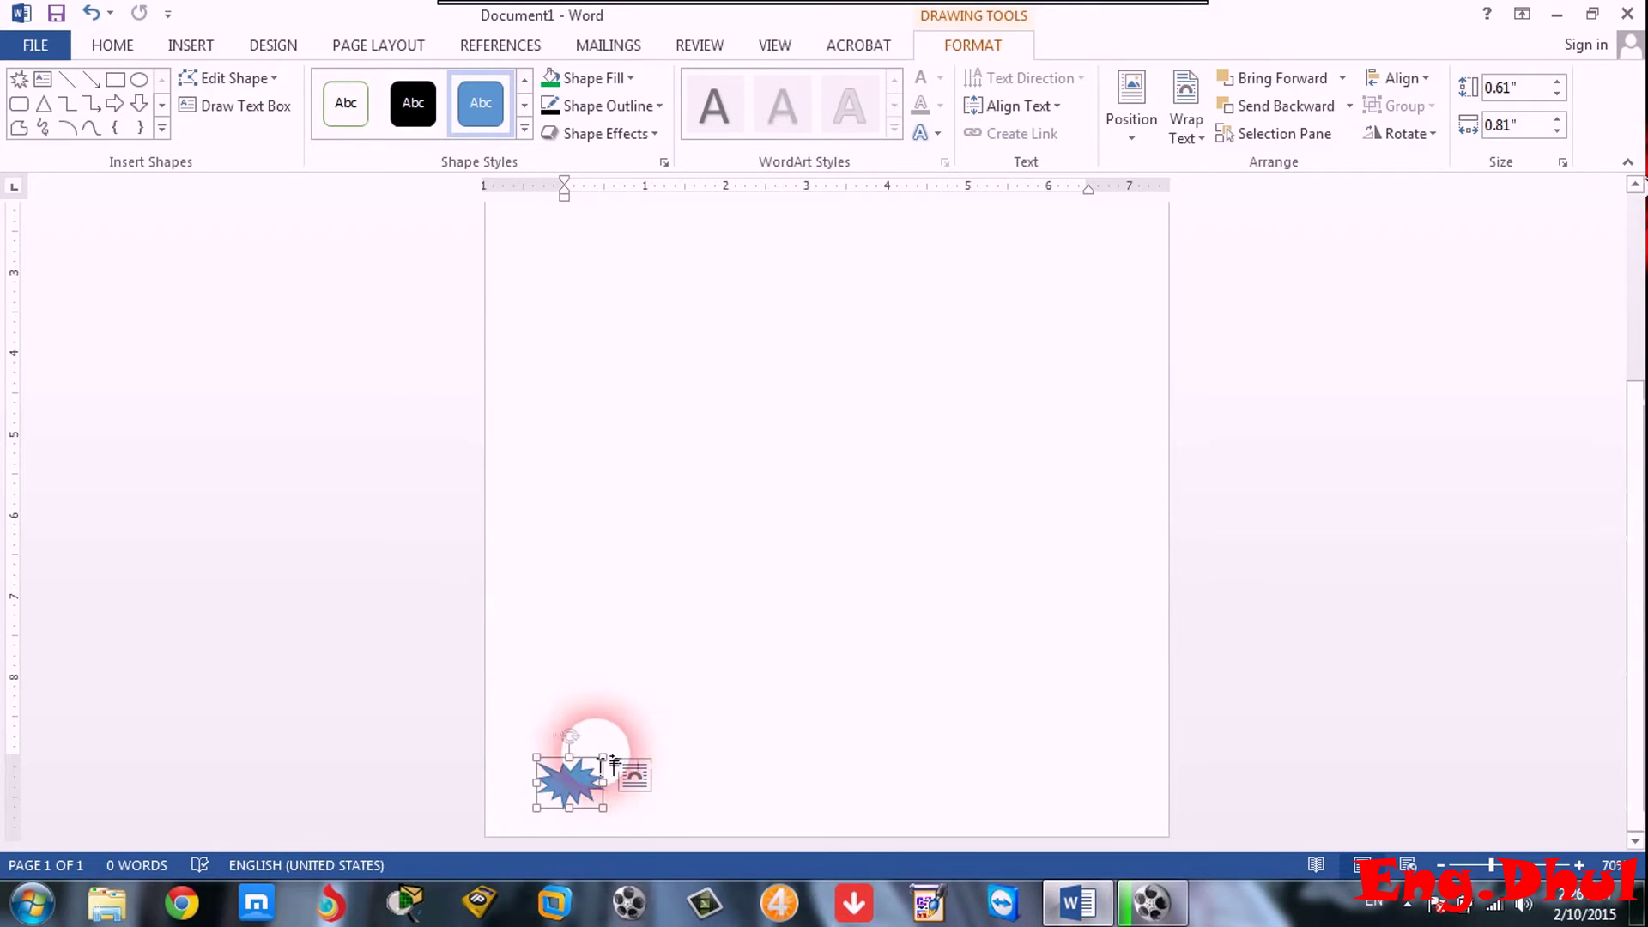
{"action": "left_click", "coordinate": [655, 703]}
{"action": "scroll", "coordinate": [575, 779], "scroll_direction": "down", "scroll_amount": 5}
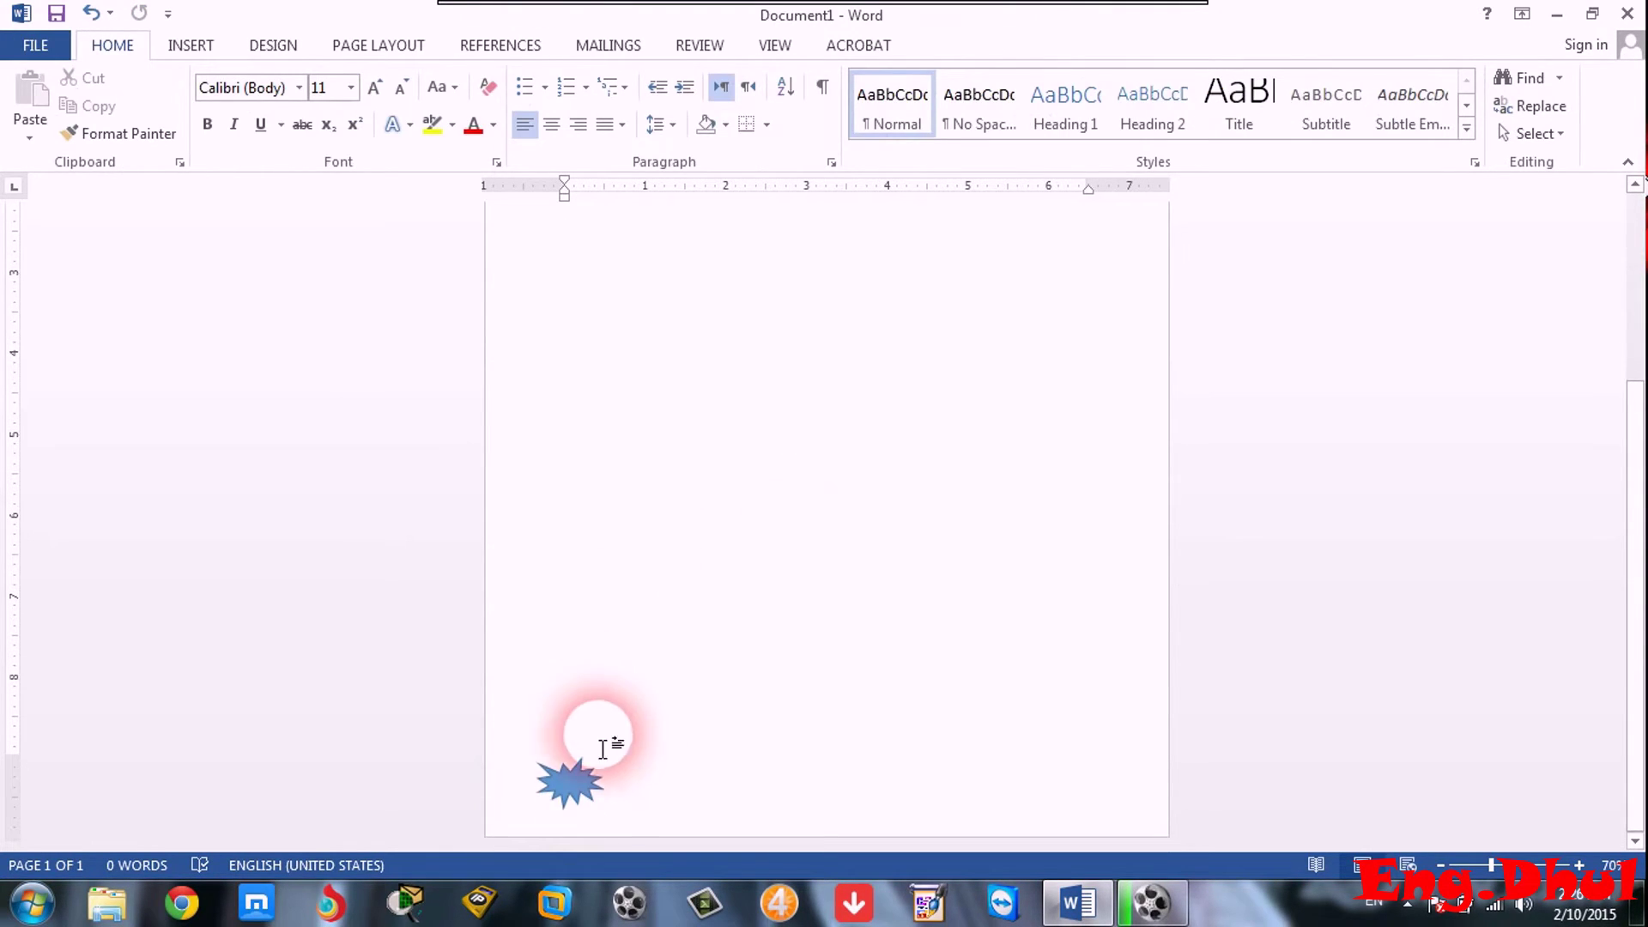
{"action": "left_click", "coordinate": [552, 803]}
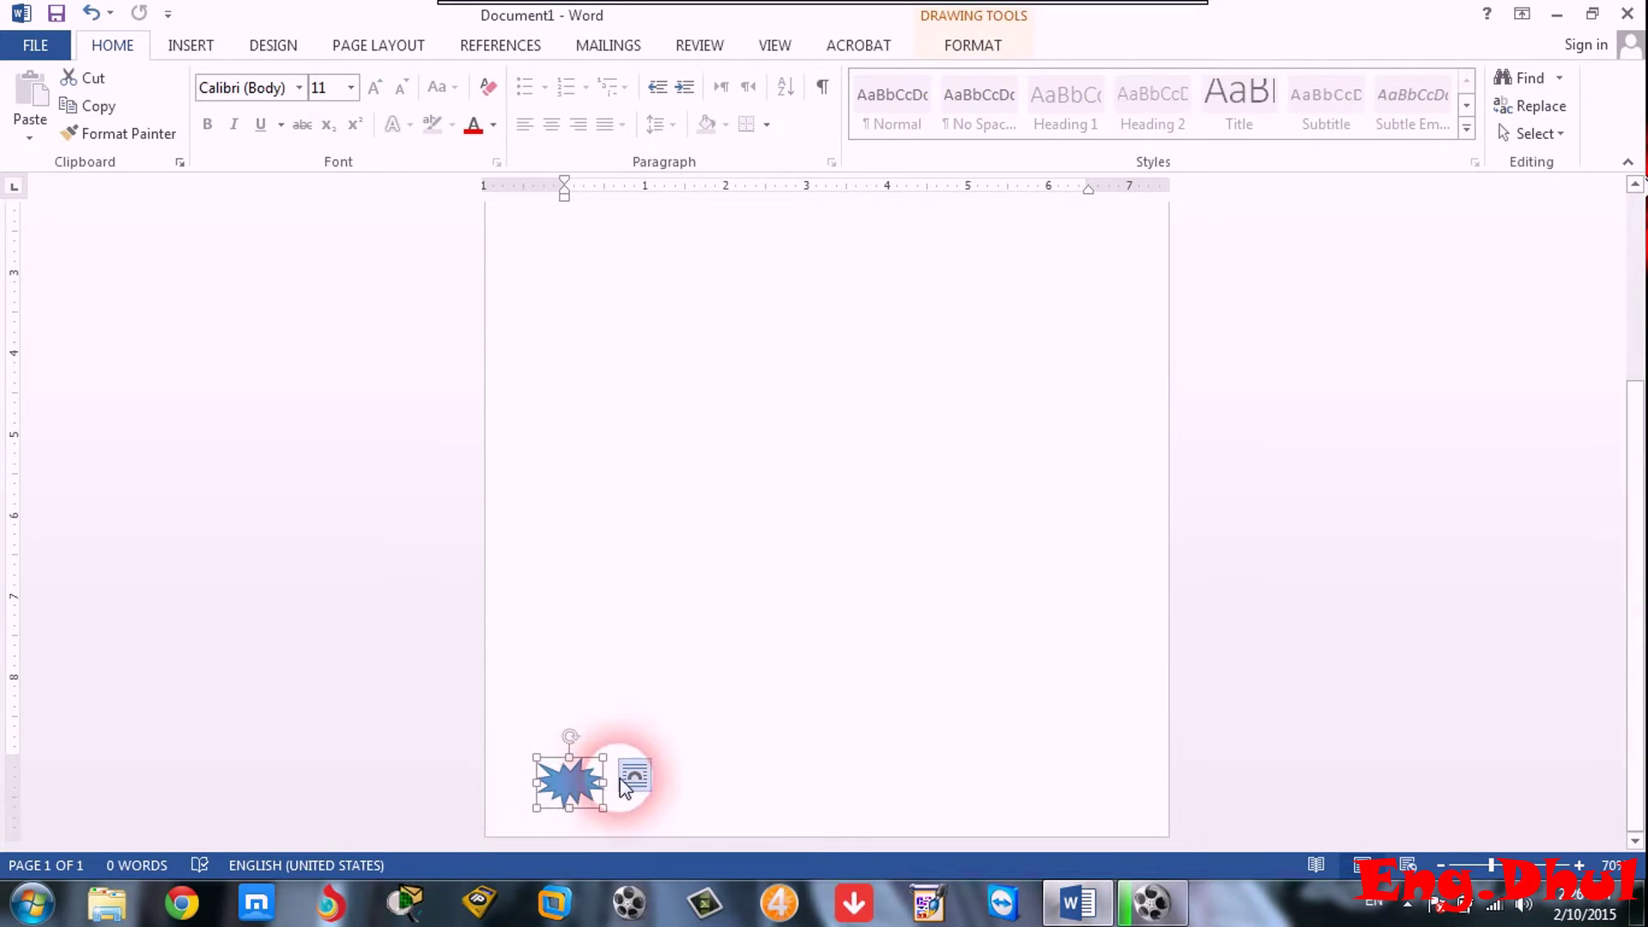
{"action": "left_click_drag", "start_coordinate": [577, 794], "coordinate": [833, 481]}
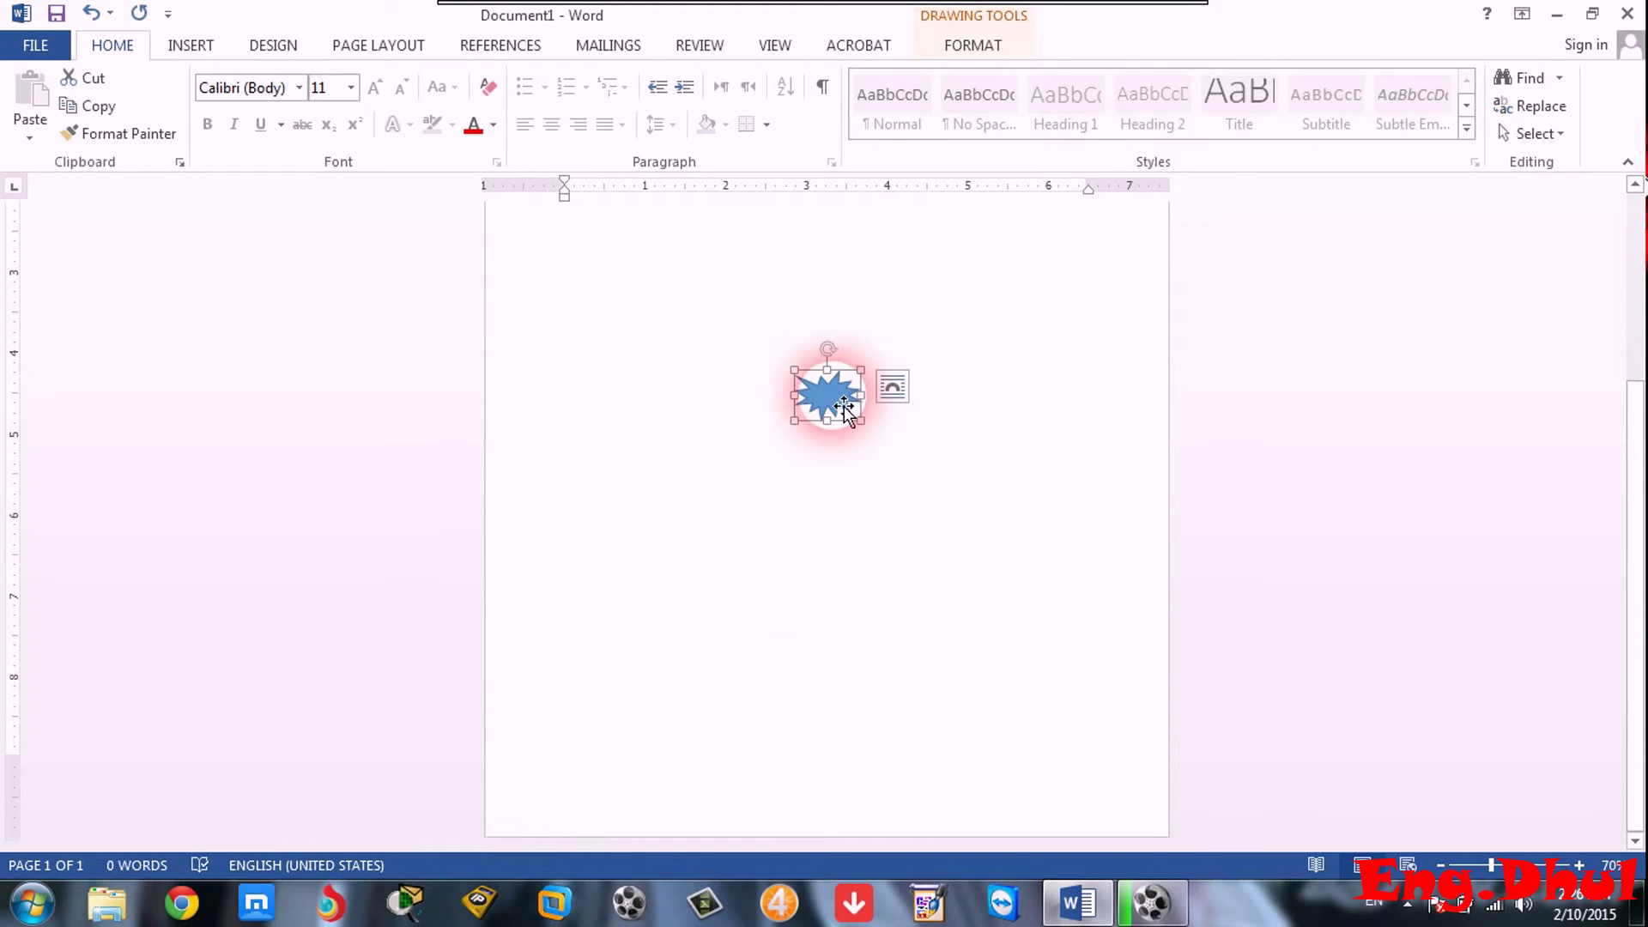
{"action": "left_click_drag", "start_coordinate": [844, 407], "coordinate": [771, 413]}
{"action": "double_click", "coordinate": [764, 418]}
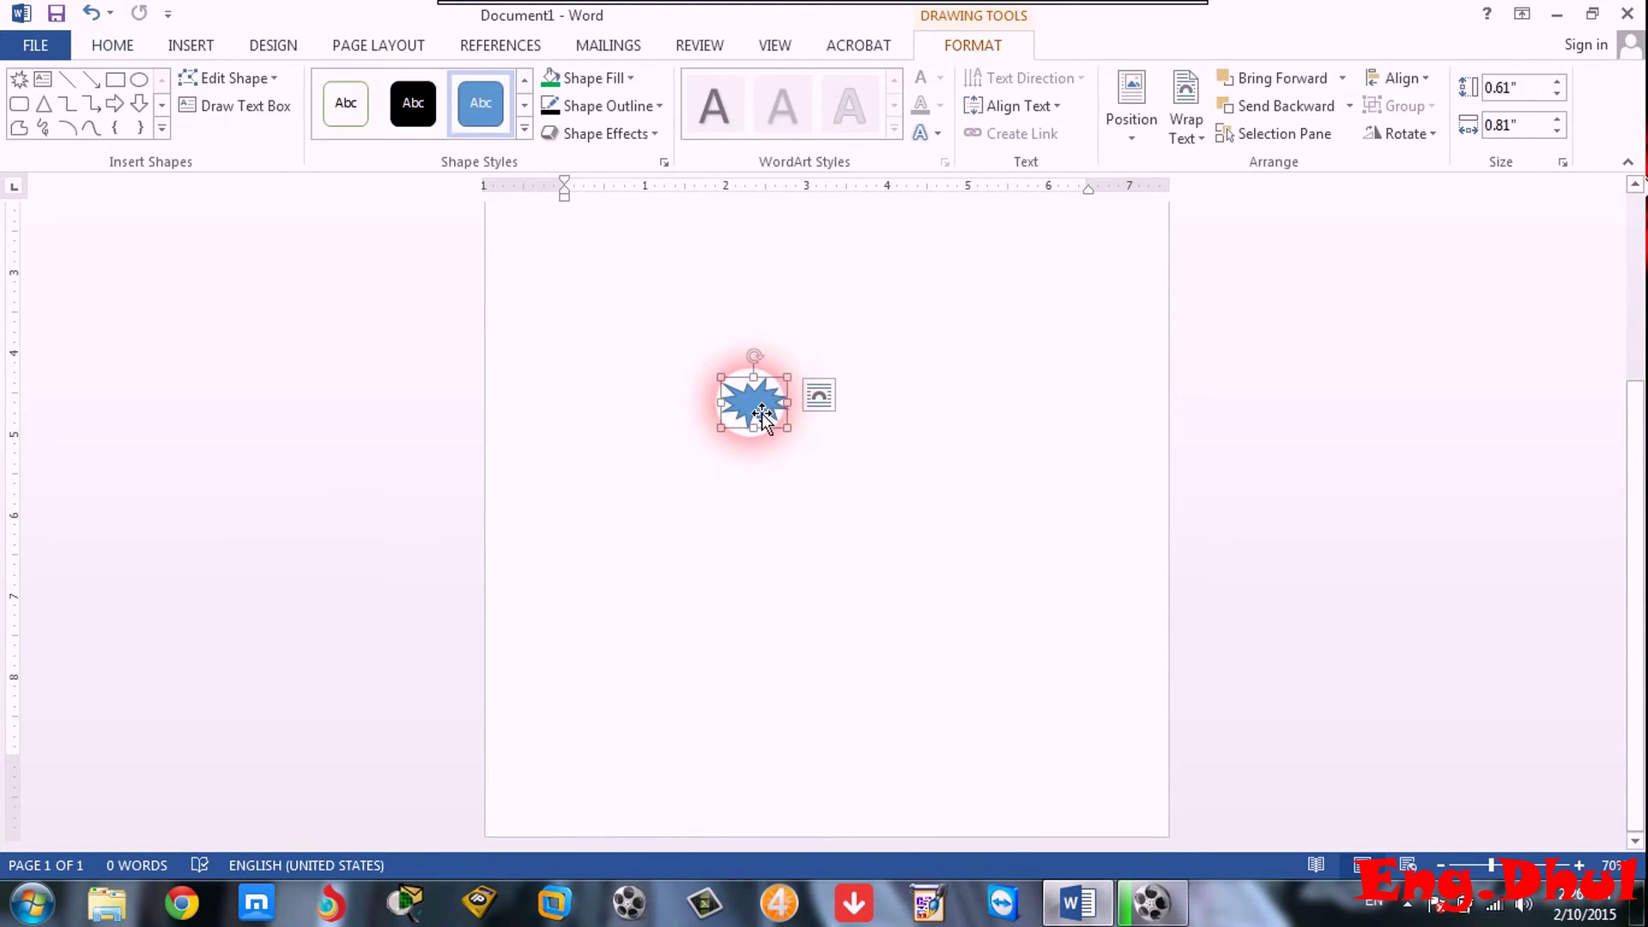
Add text to the explosion, enlarge it to 2.9" by 2.19", and type 'kljdkfjsdklf'.
{"action": "right_click", "coordinate": [766, 418]}
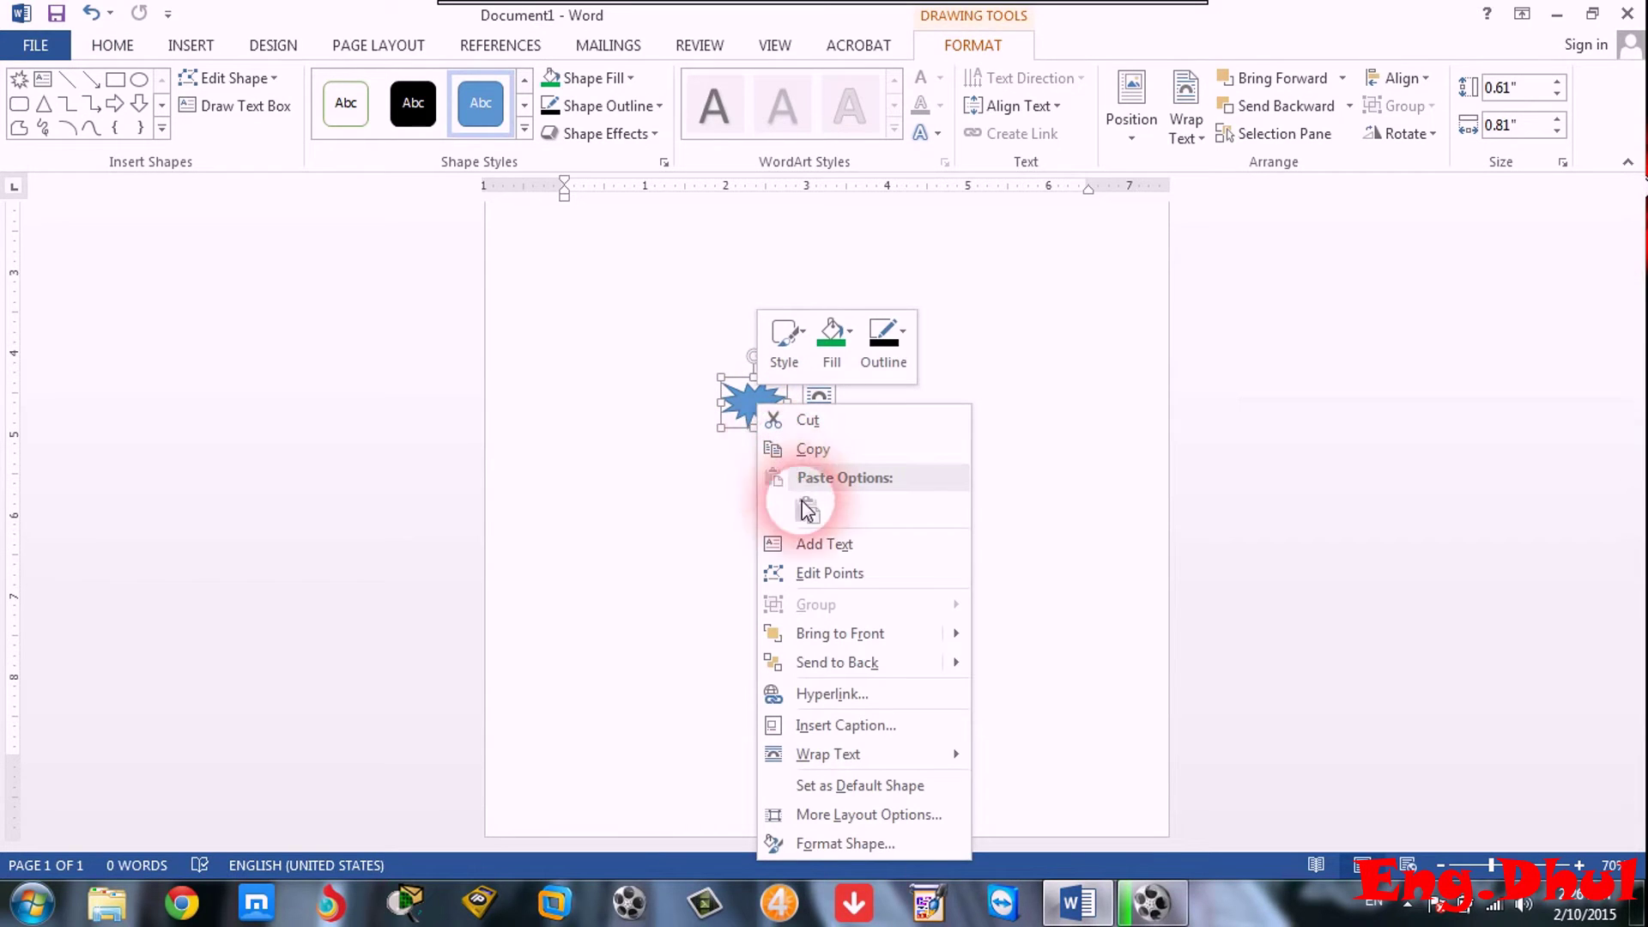
{"action": "left_click", "coordinate": [856, 555]}
{"action": "left_click_drag", "start_coordinate": [794, 436], "coordinate": [906, 621]}
{"action": "type", "text": "kljdkfjsdklf"}
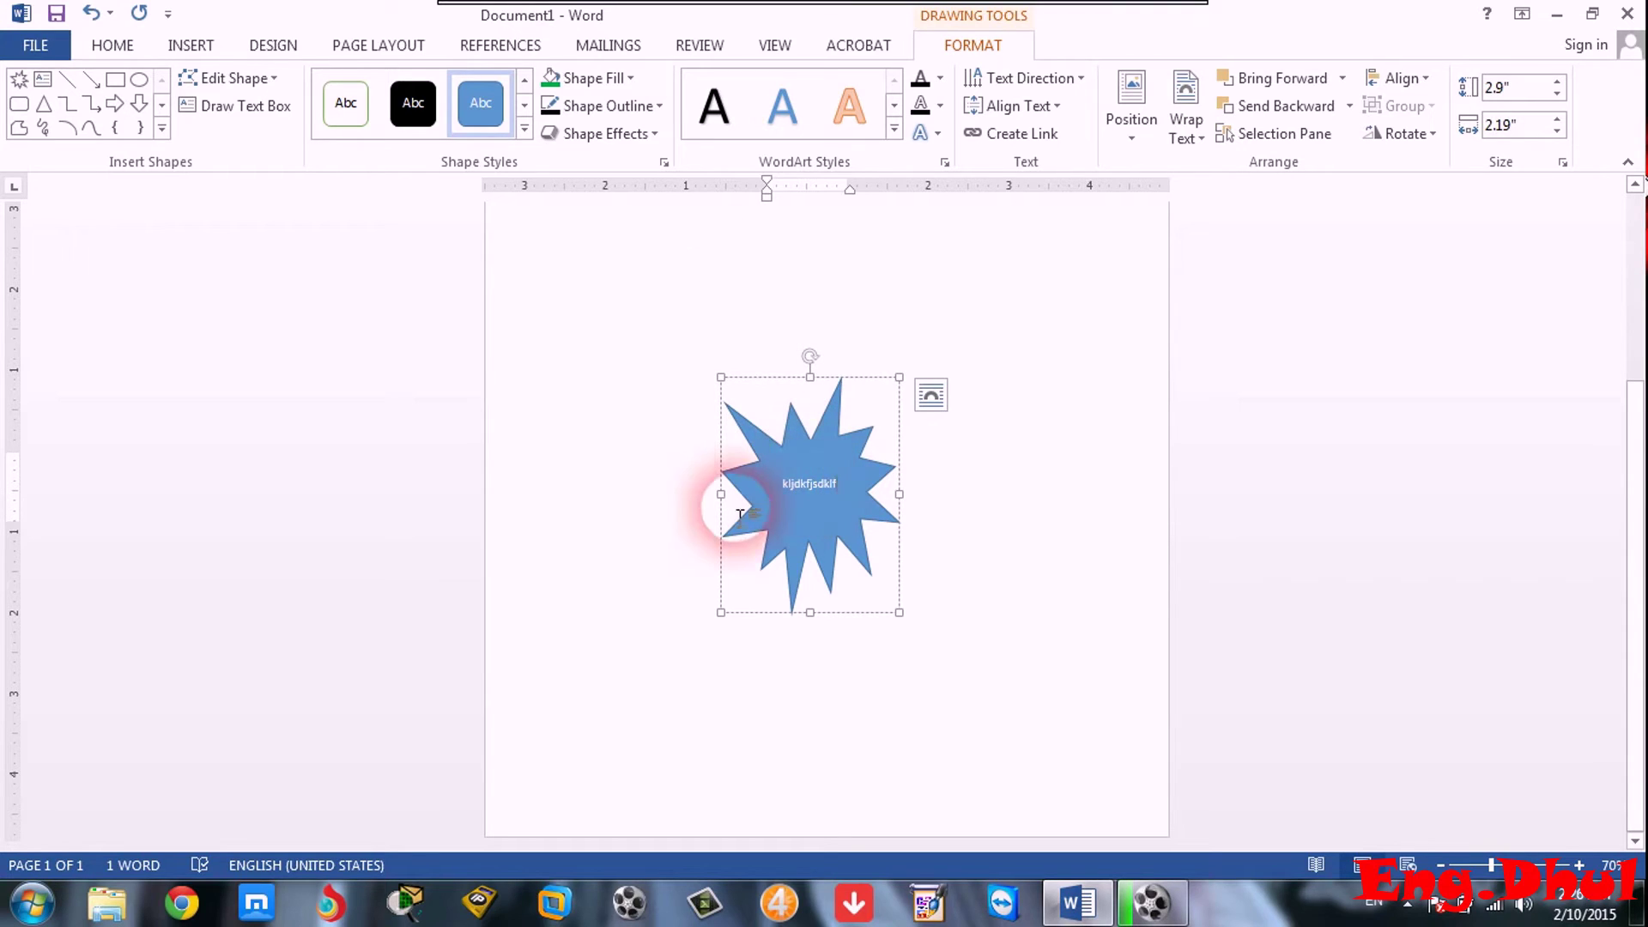
{"action": "double_click", "coordinate": [809, 495]}
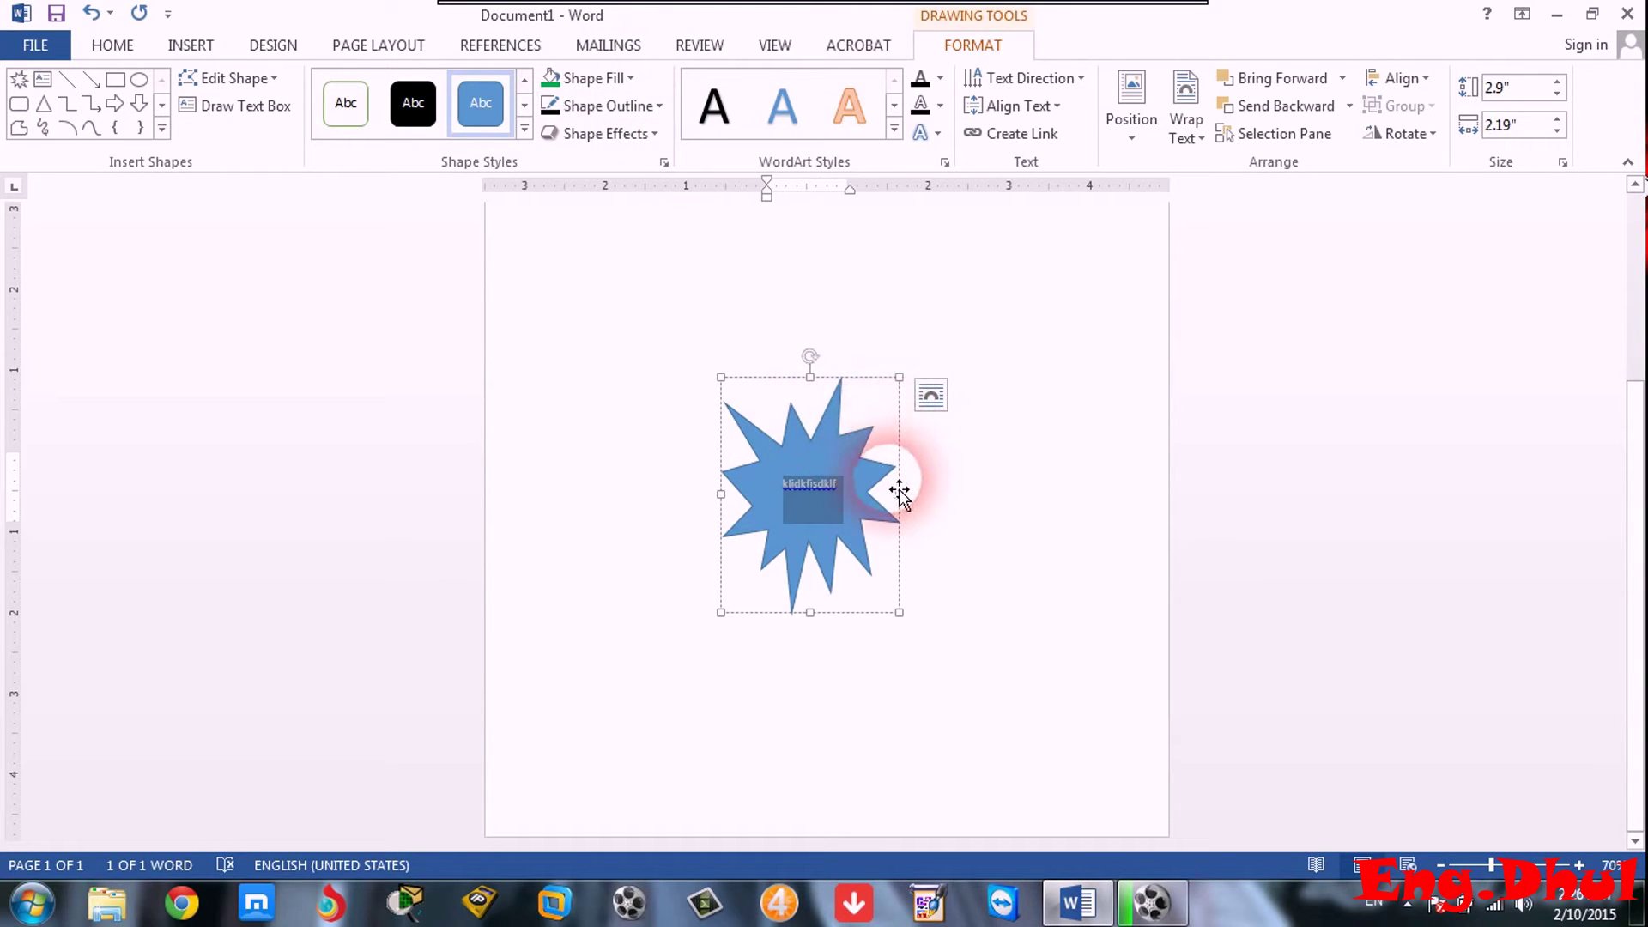
Give the explosion a red outline, dark blue fill, and red text fill.
{"action": "left_click", "coordinate": [615, 110]}
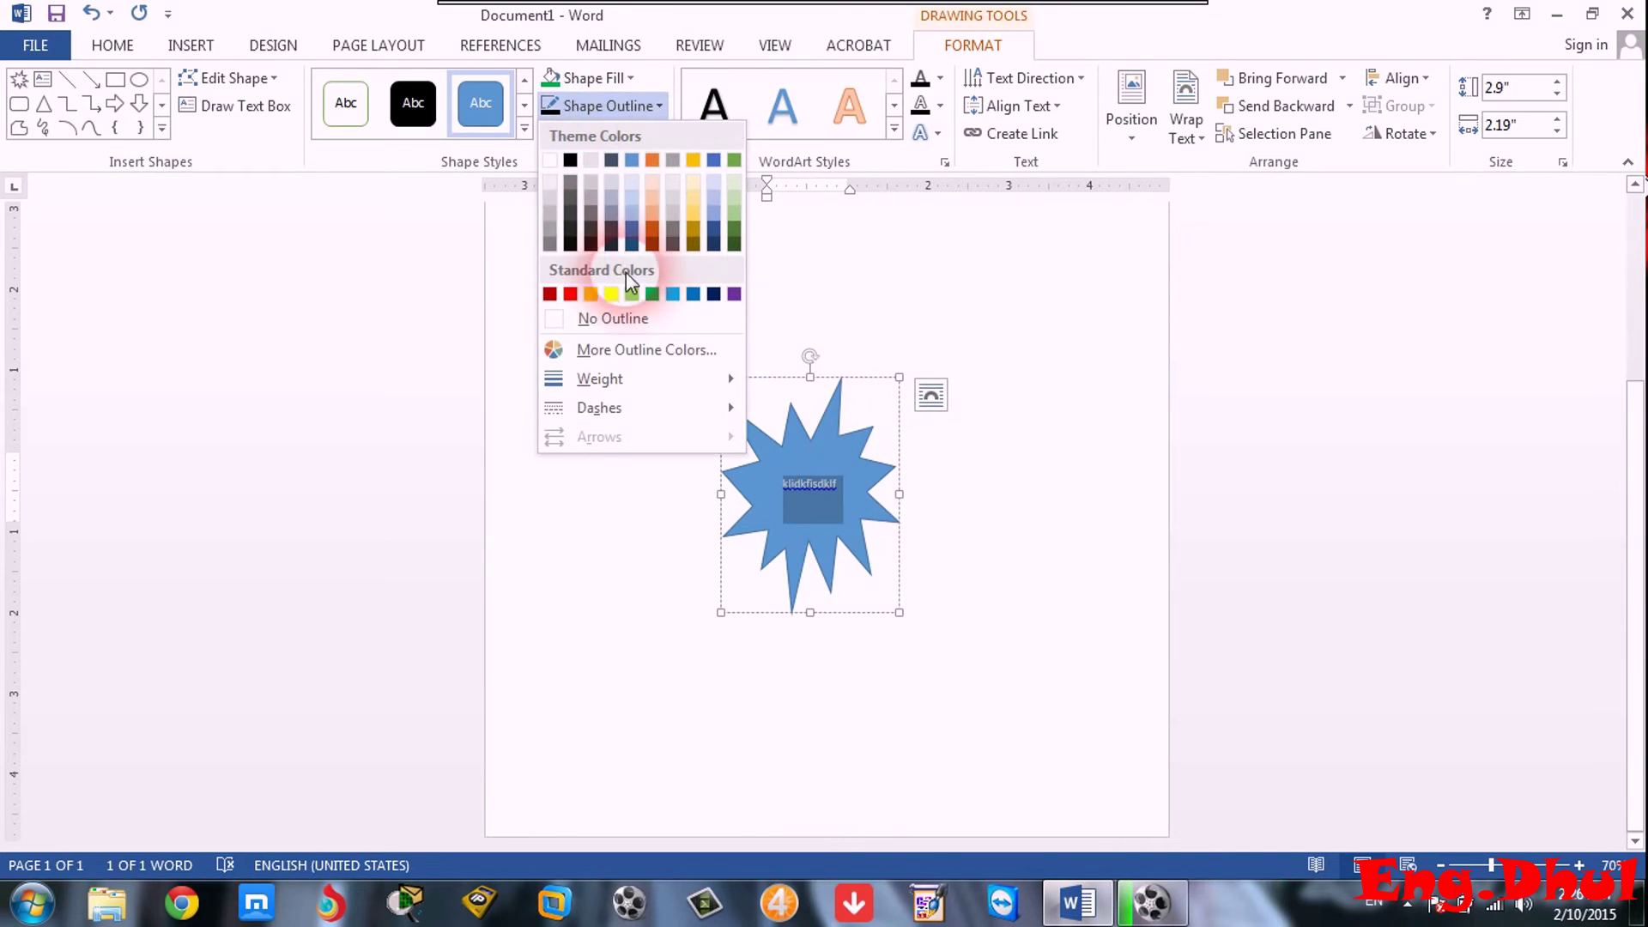
{"action": "left_click", "coordinate": [570, 296]}
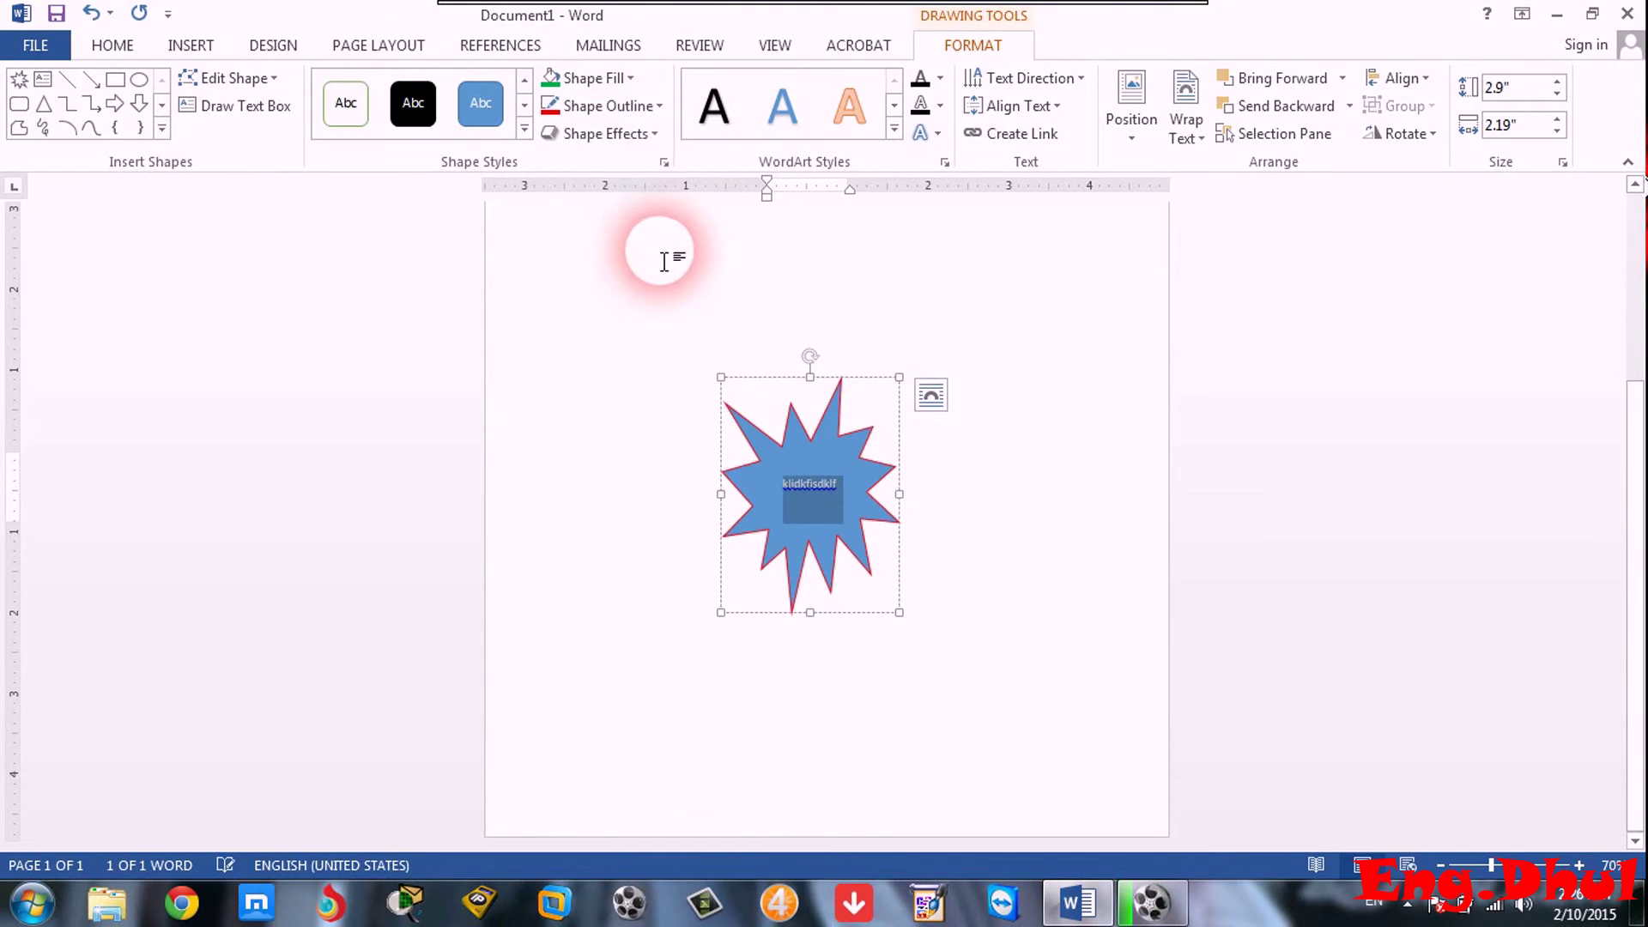
{"action": "left_click", "coordinate": [593, 78]}
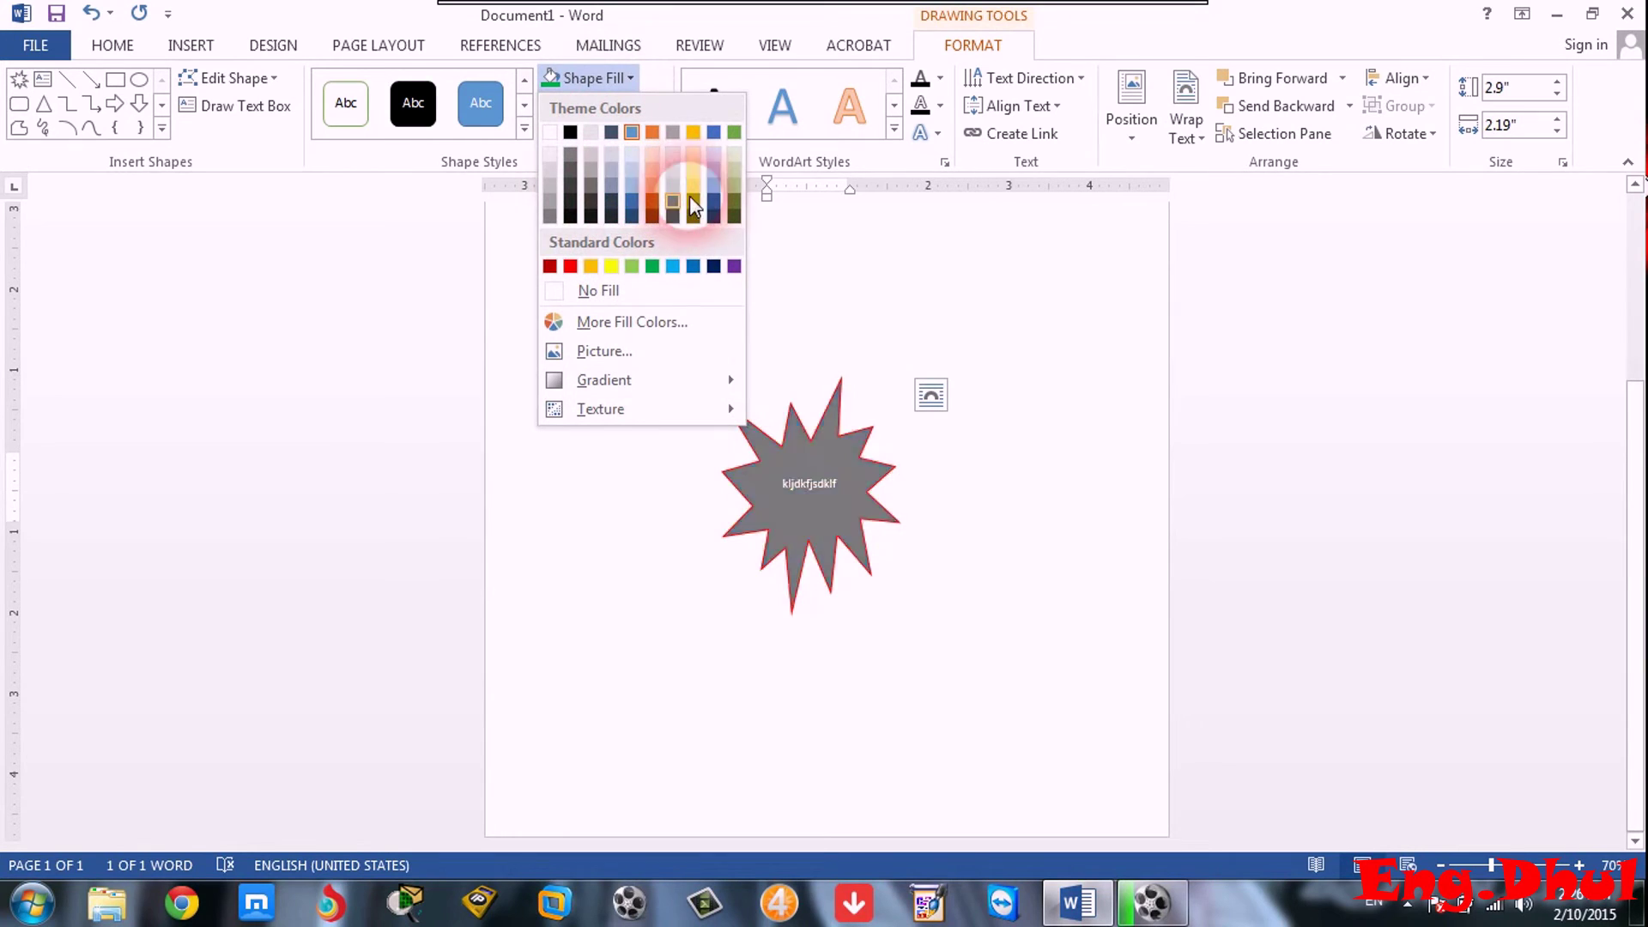
{"action": "left_click", "coordinate": [713, 206]}
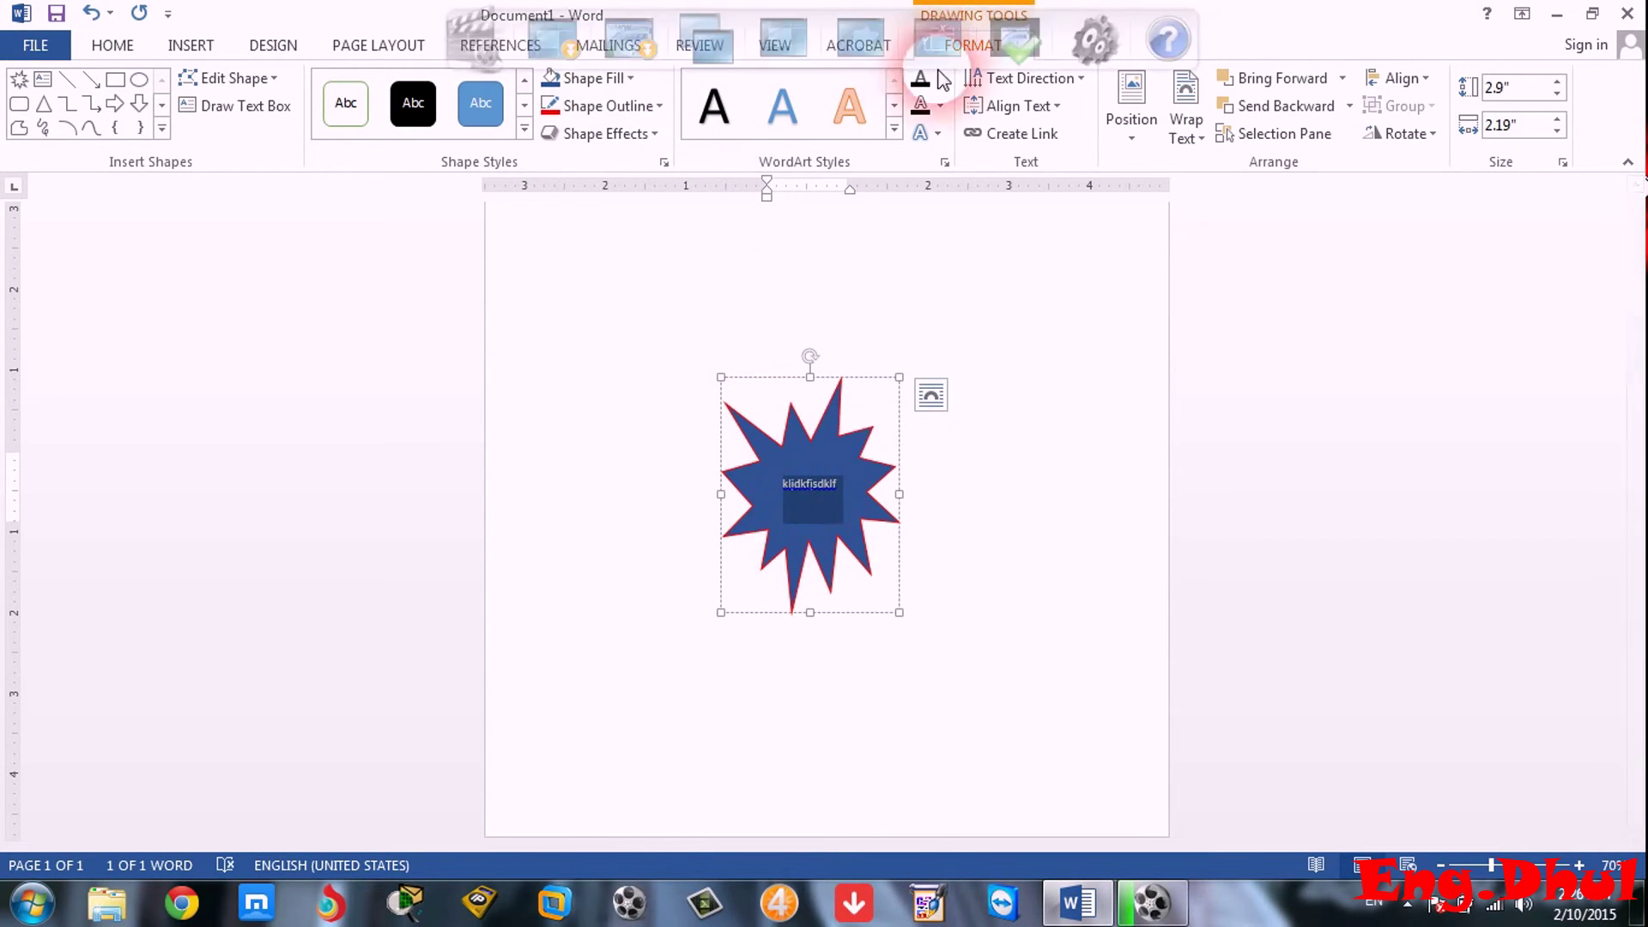
{"action": "left_click", "coordinate": [924, 135]}
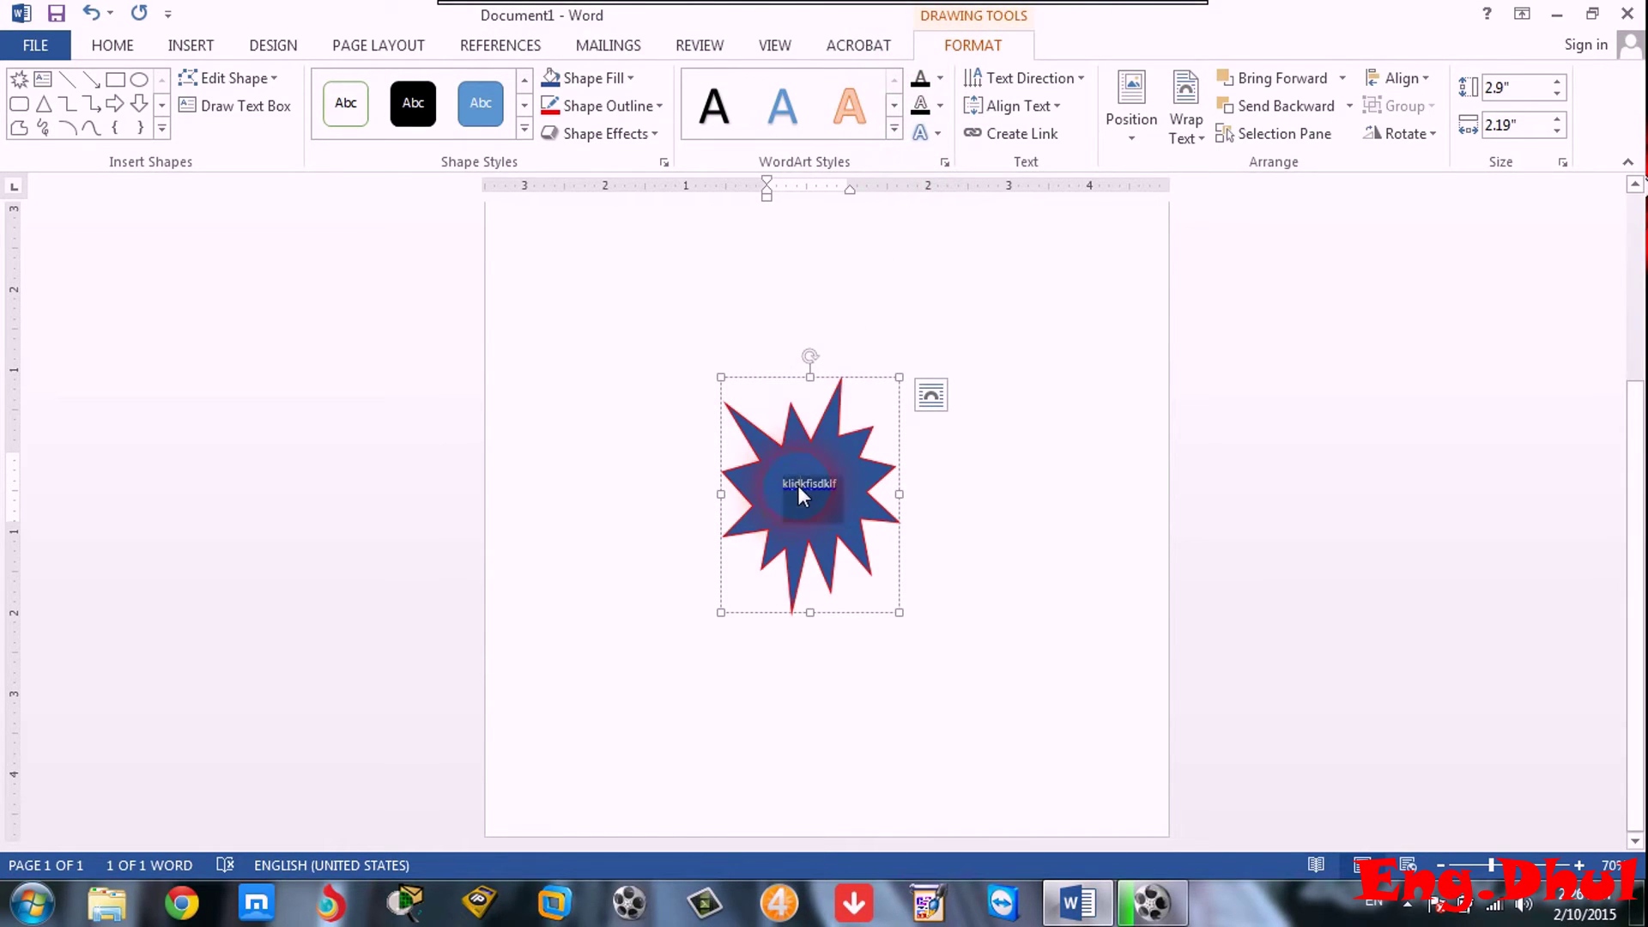
{"action": "left_click", "coordinate": [940, 78]}
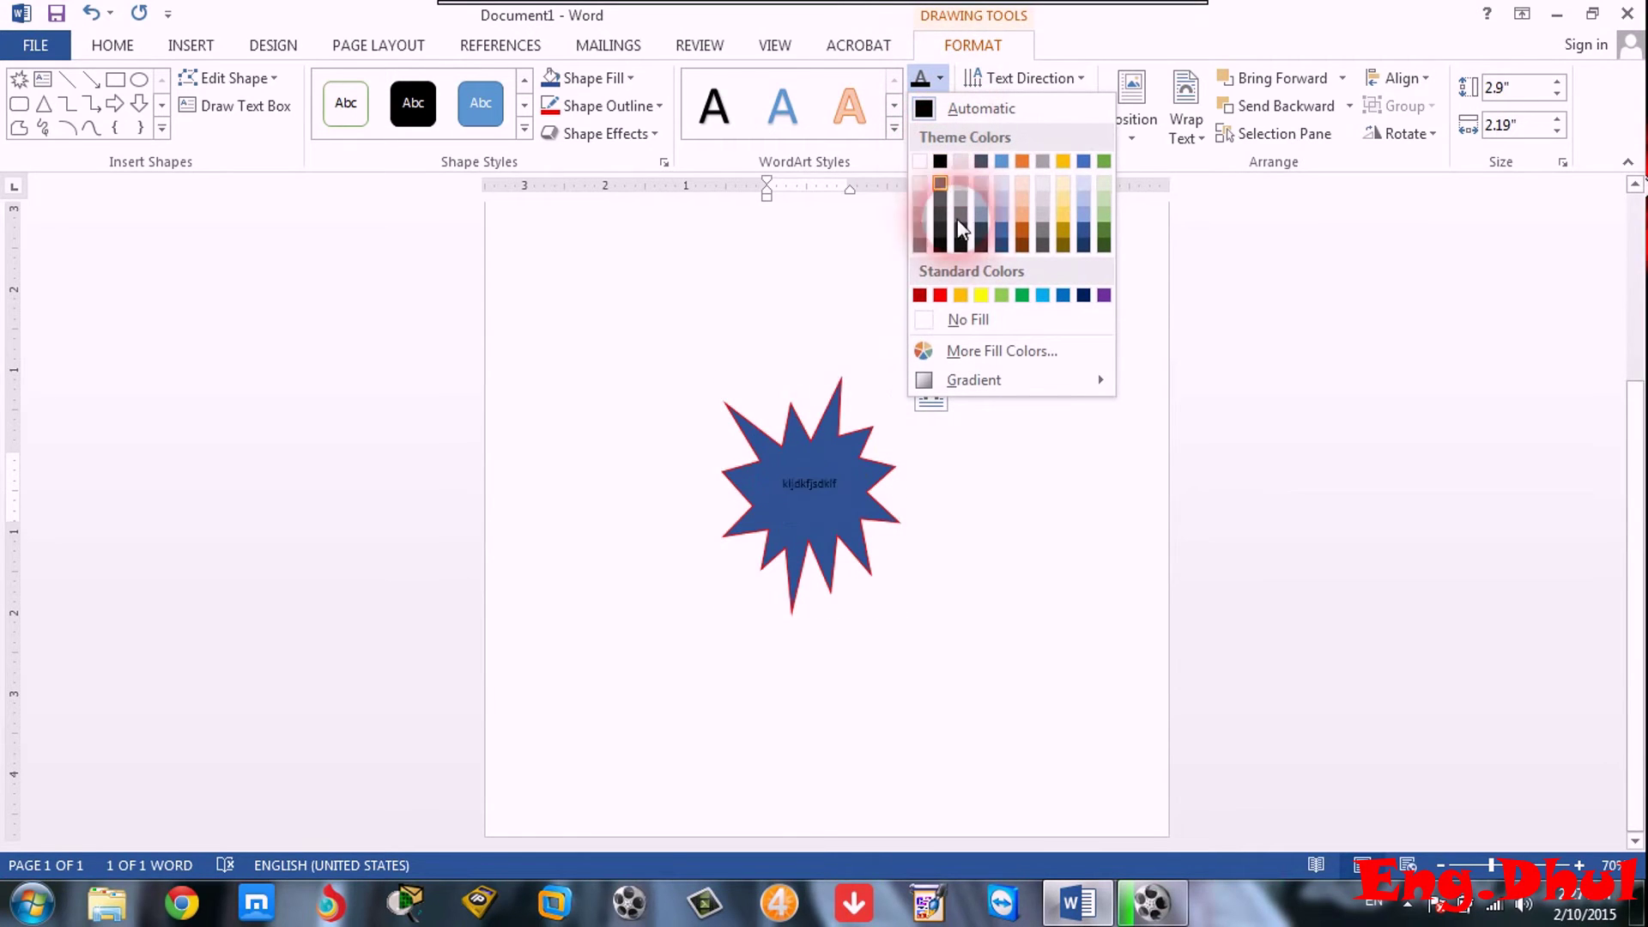
{"action": "left_click", "coordinate": [942, 299]}
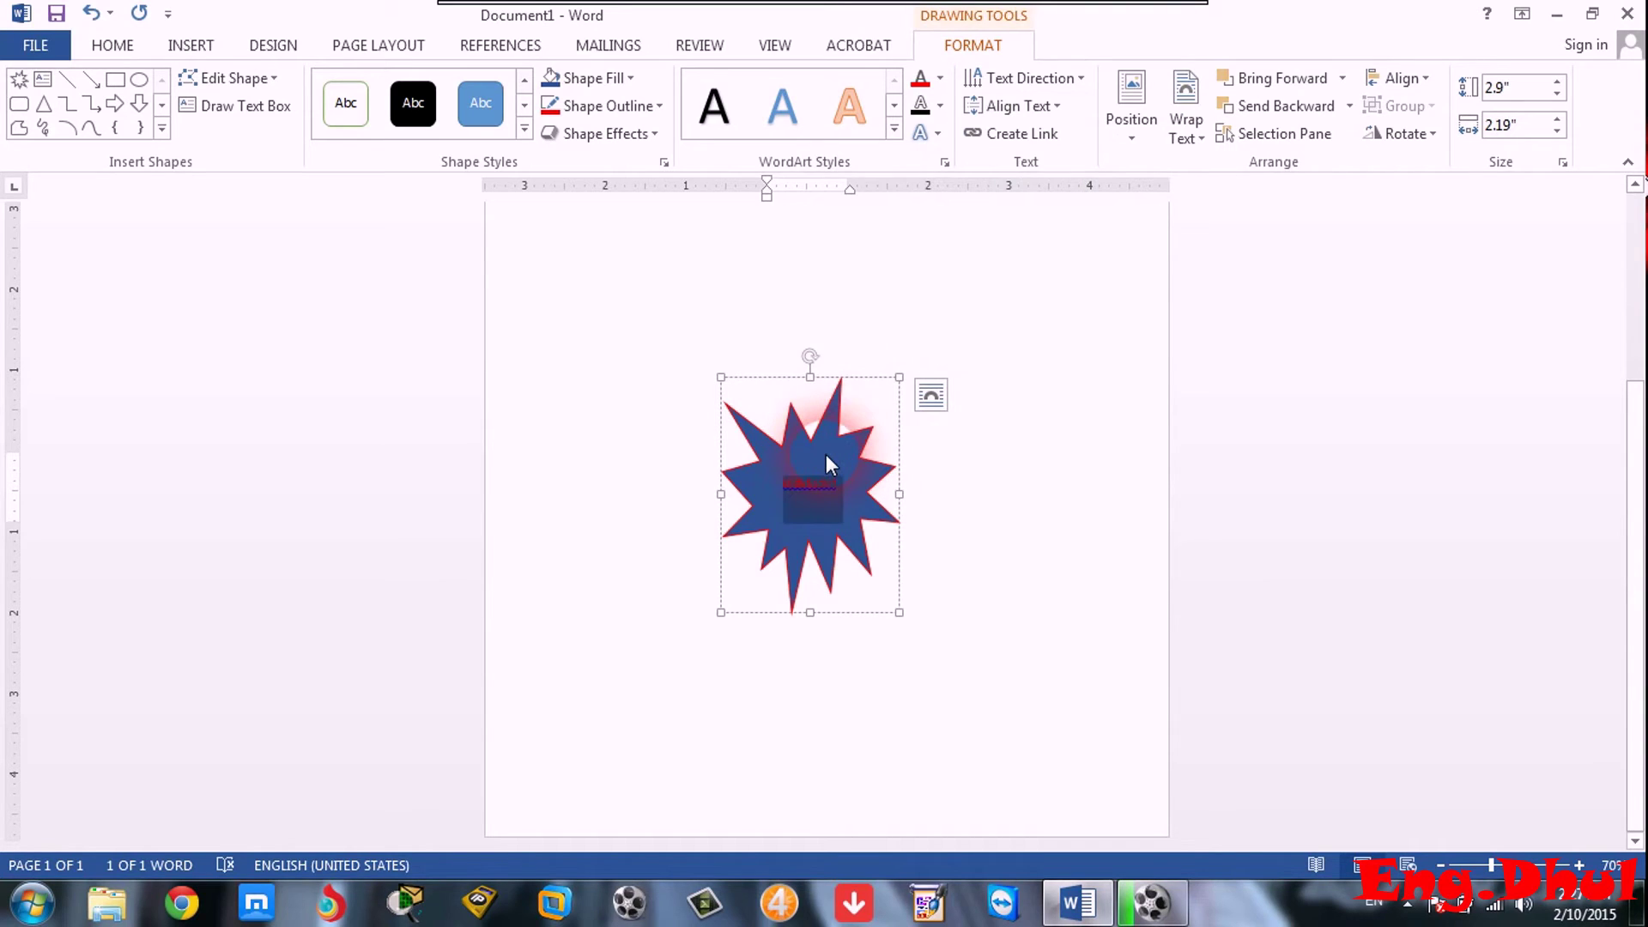
Widen the explosion to 3.69" and set its text colour to black.
{"action": "left_click", "coordinate": [826, 464]}
{"action": "left_click_drag", "start_coordinate": [901, 498], "coordinate": [1019, 503]}
{"action": "double_click", "coordinate": [883, 497]}
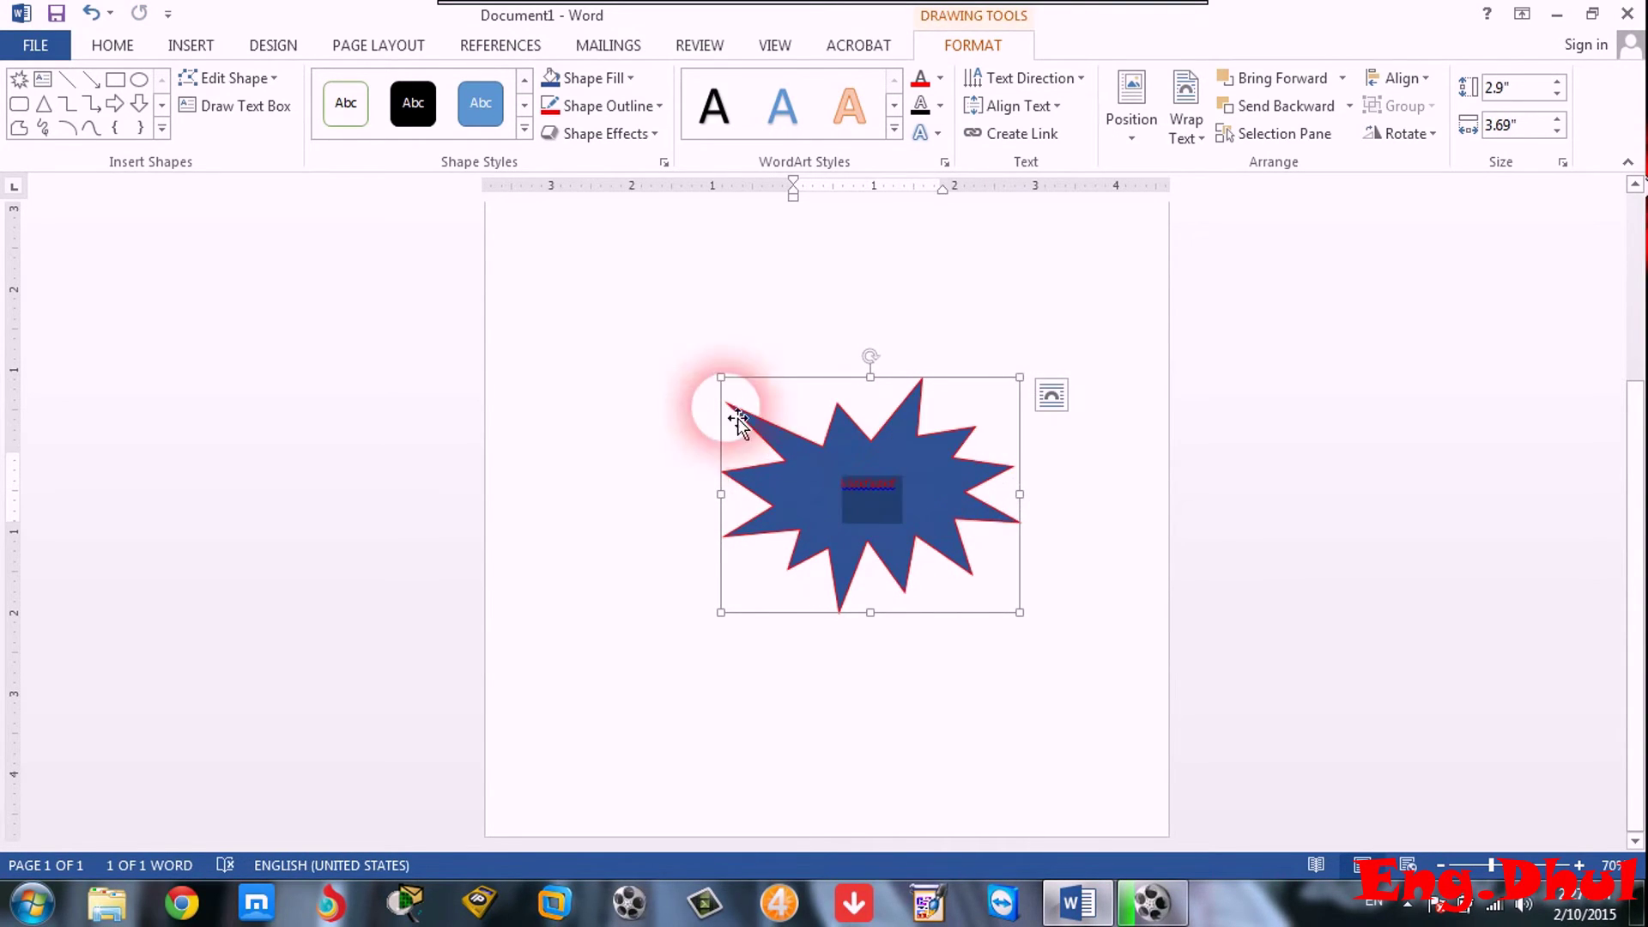
{"action": "left_click", "coordinate": [112, 44]}
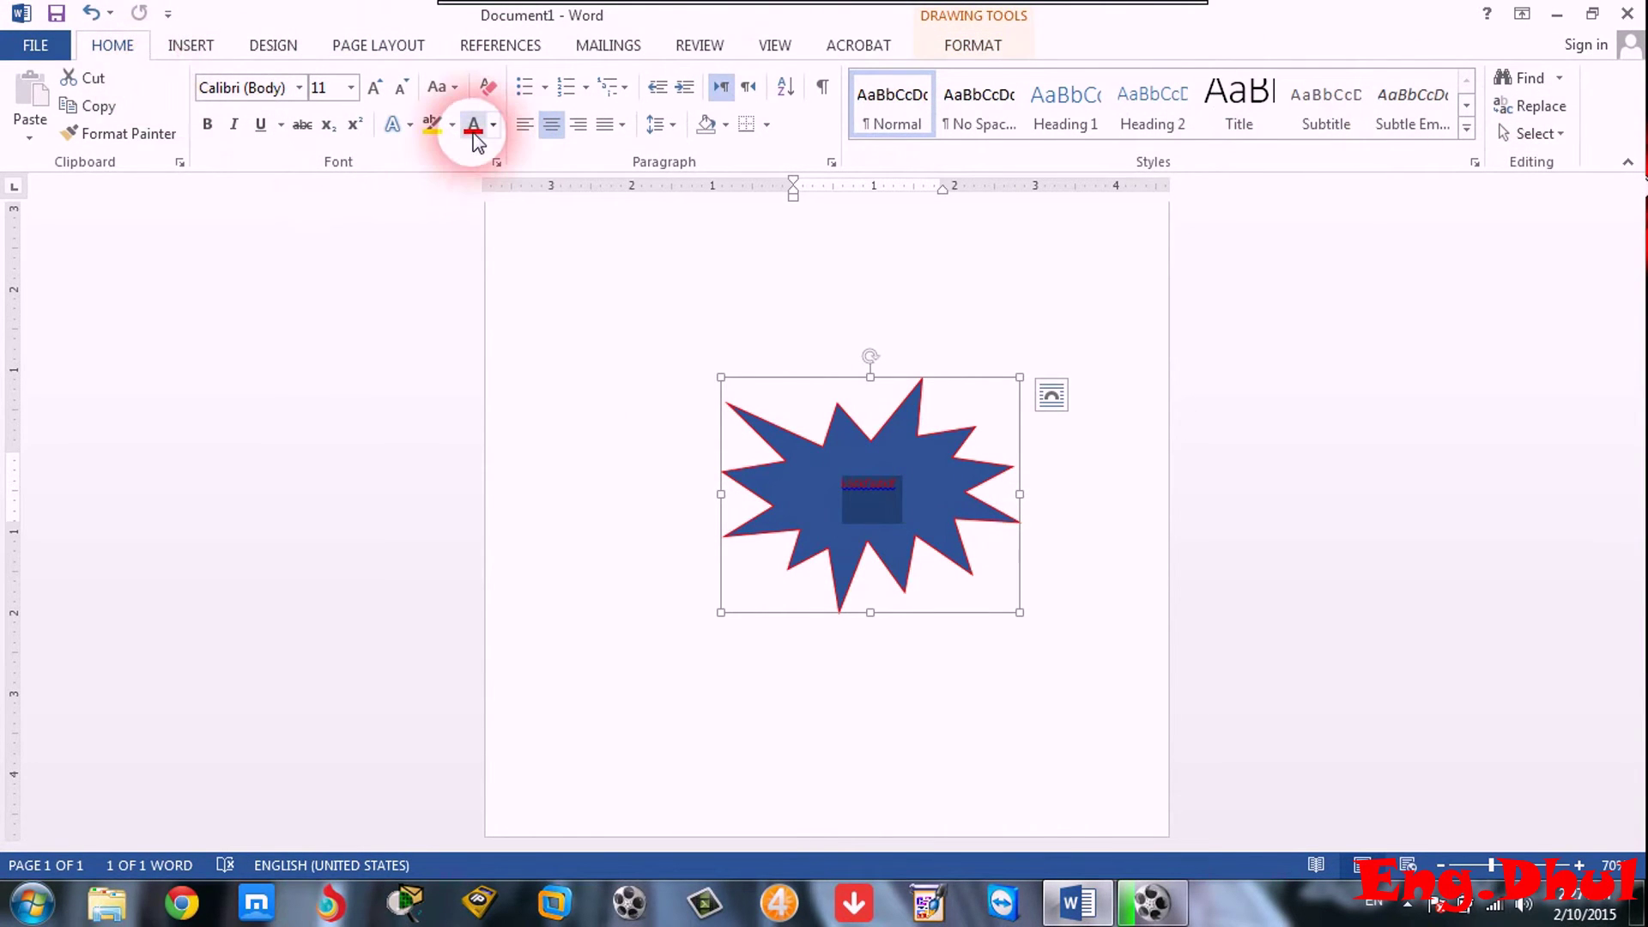
{"action": "left_click", "coordinate": [495, 125]}
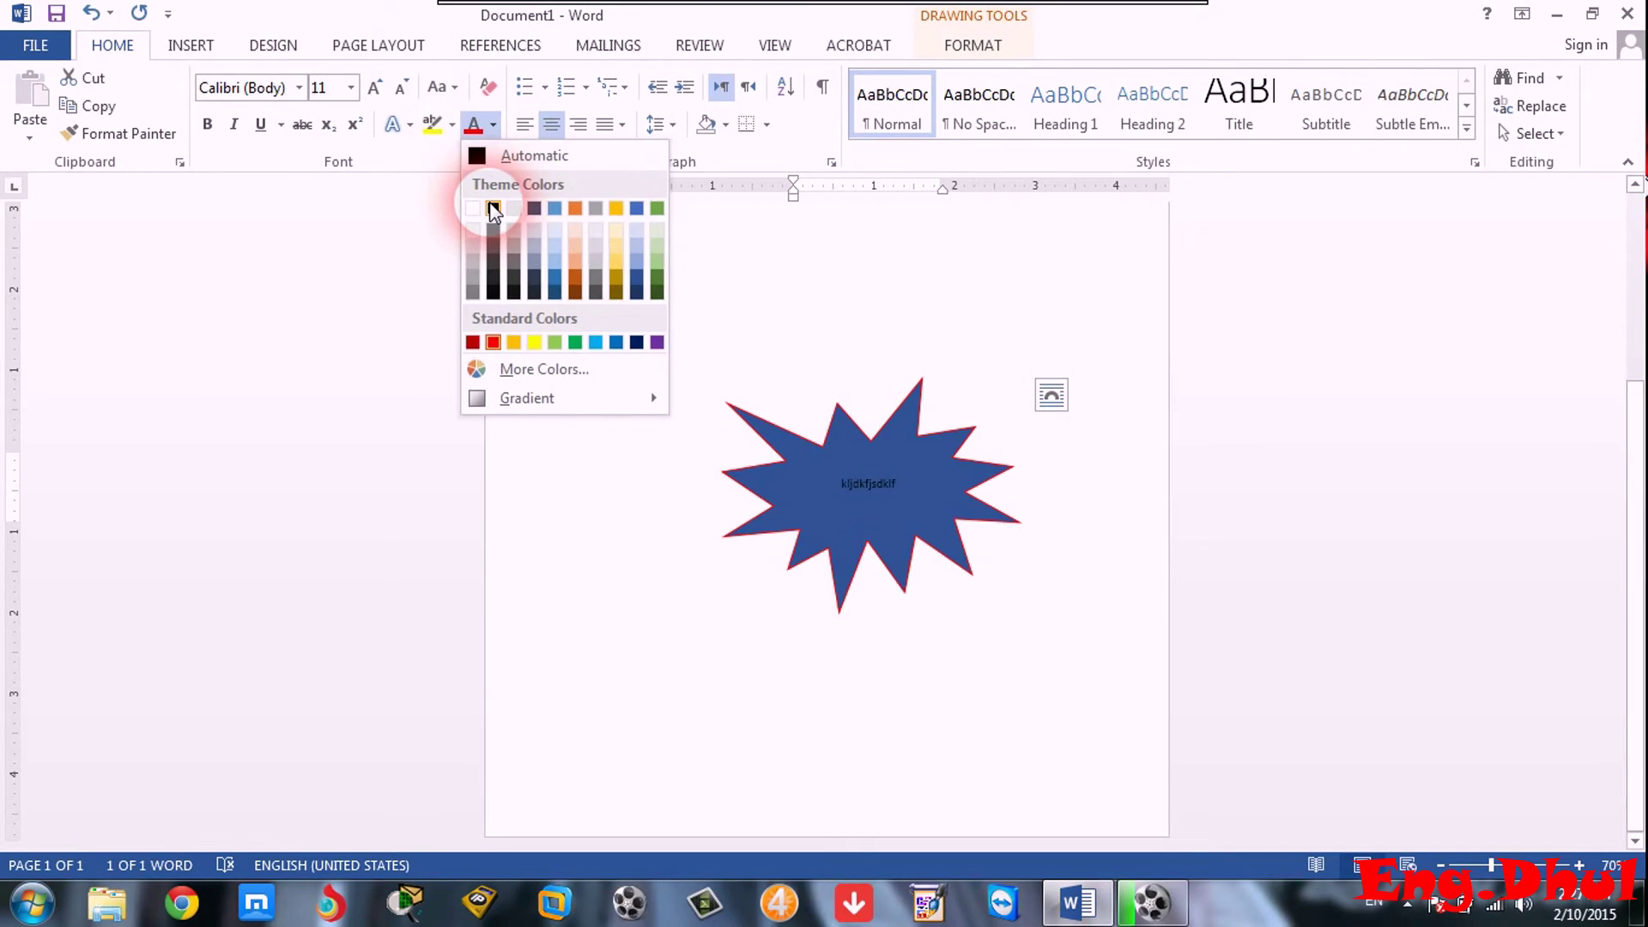
{"action": "left_click", "coordinate": [493, 209]}
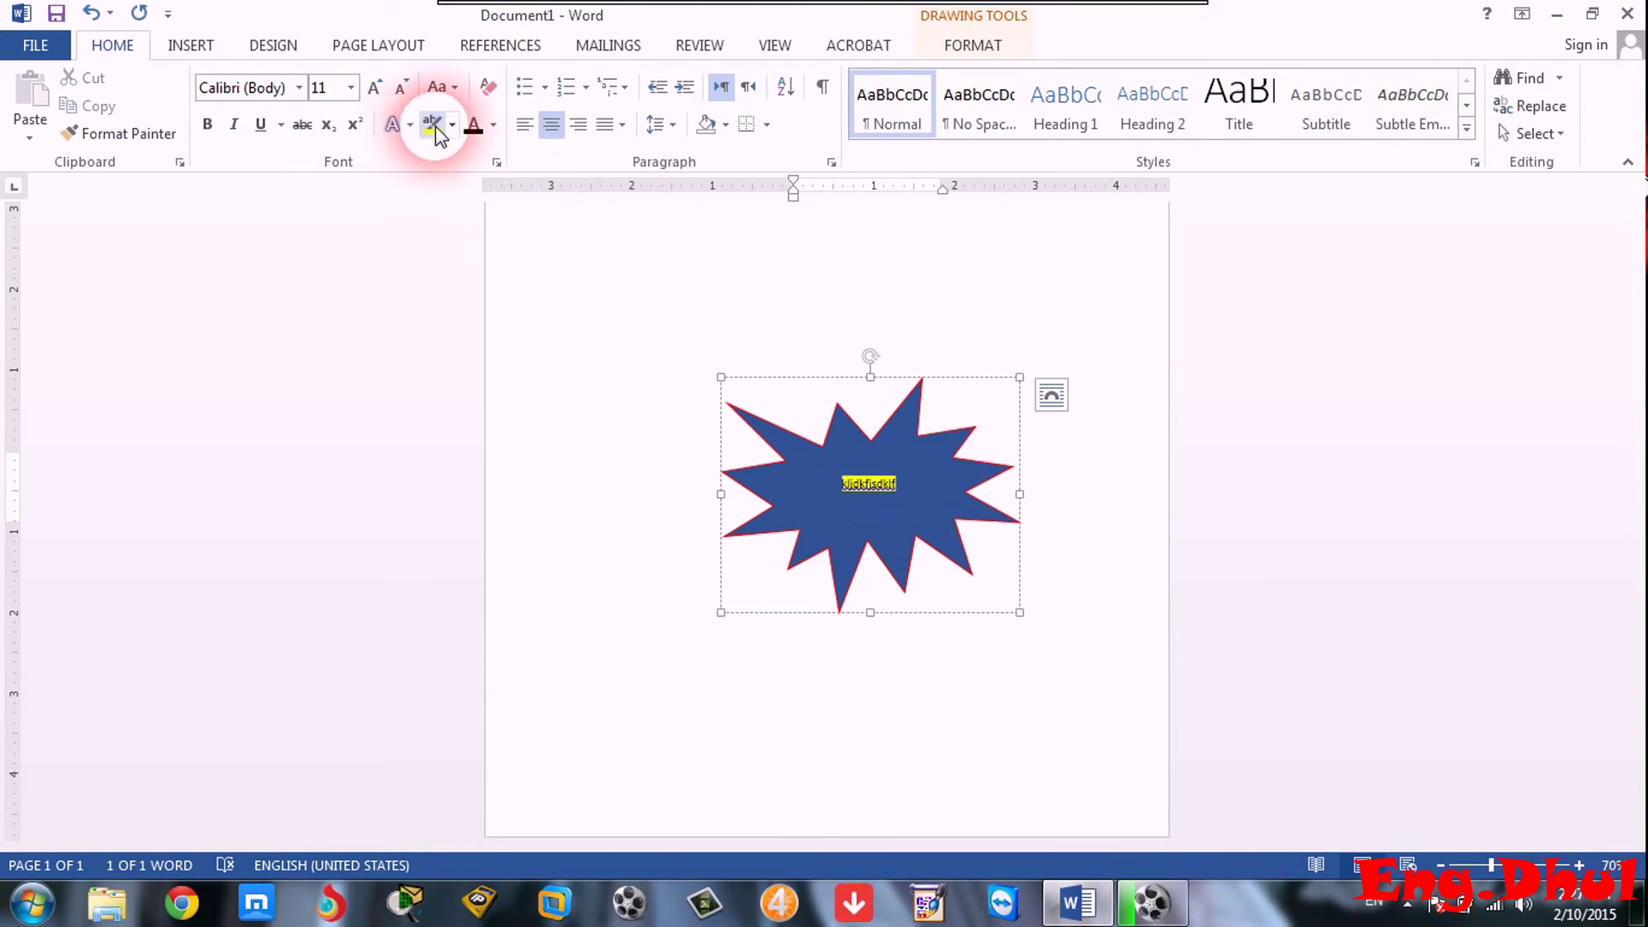
{"action": "left_click", "coordinate": [974, 503]}
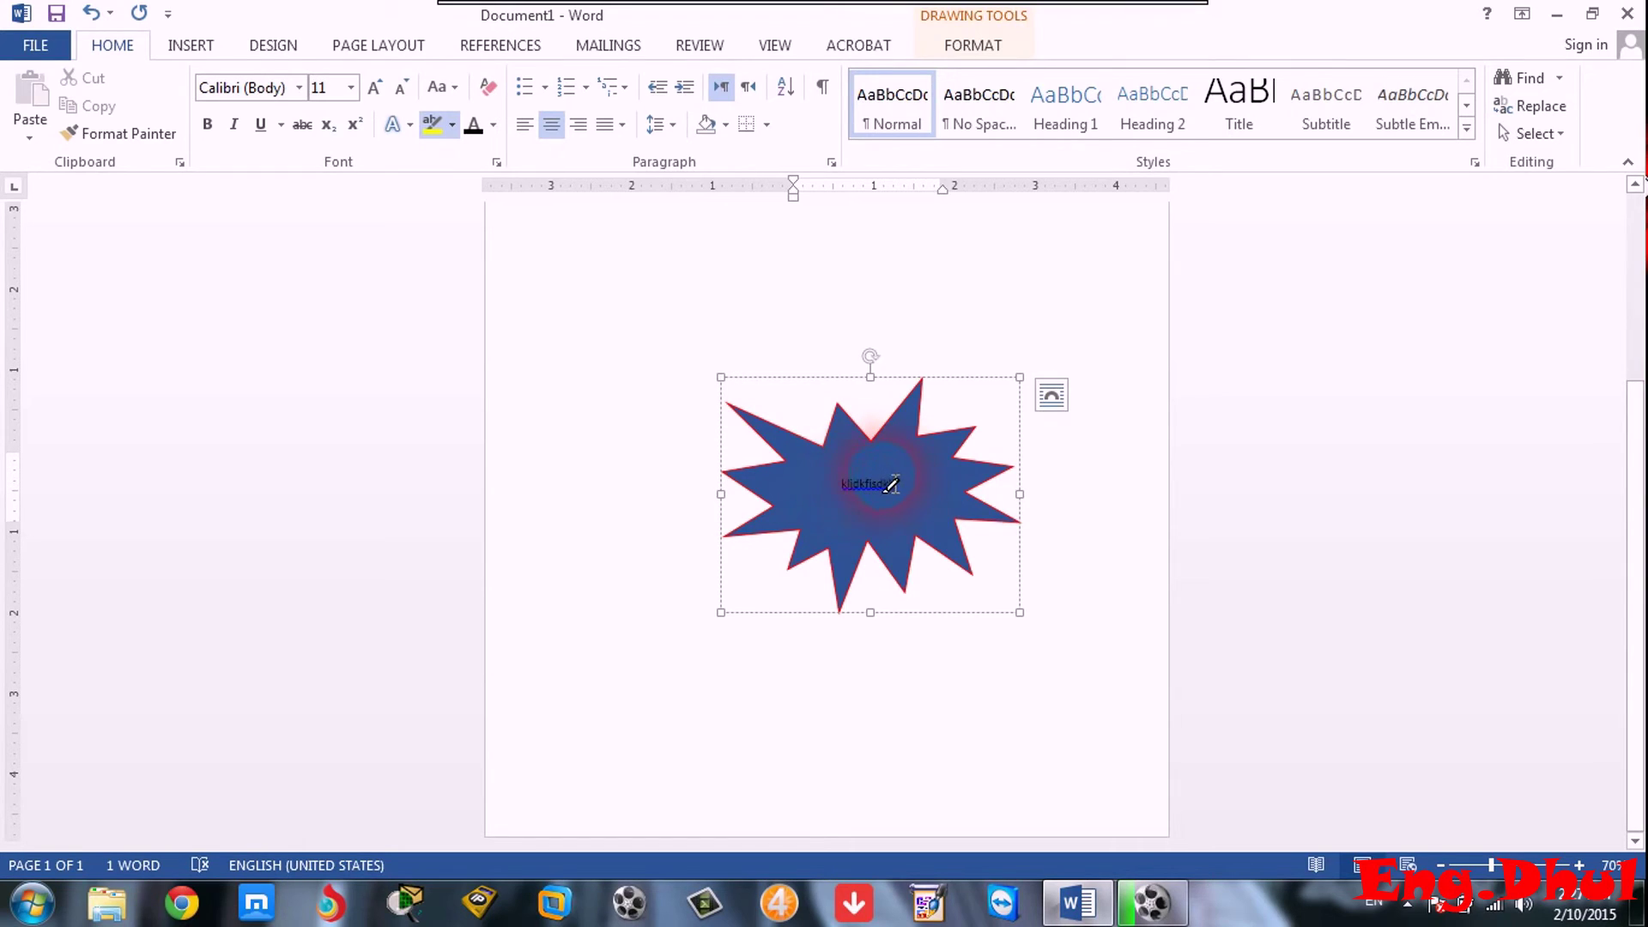
{"action": "double_click", "coordinate": [874, 486]}
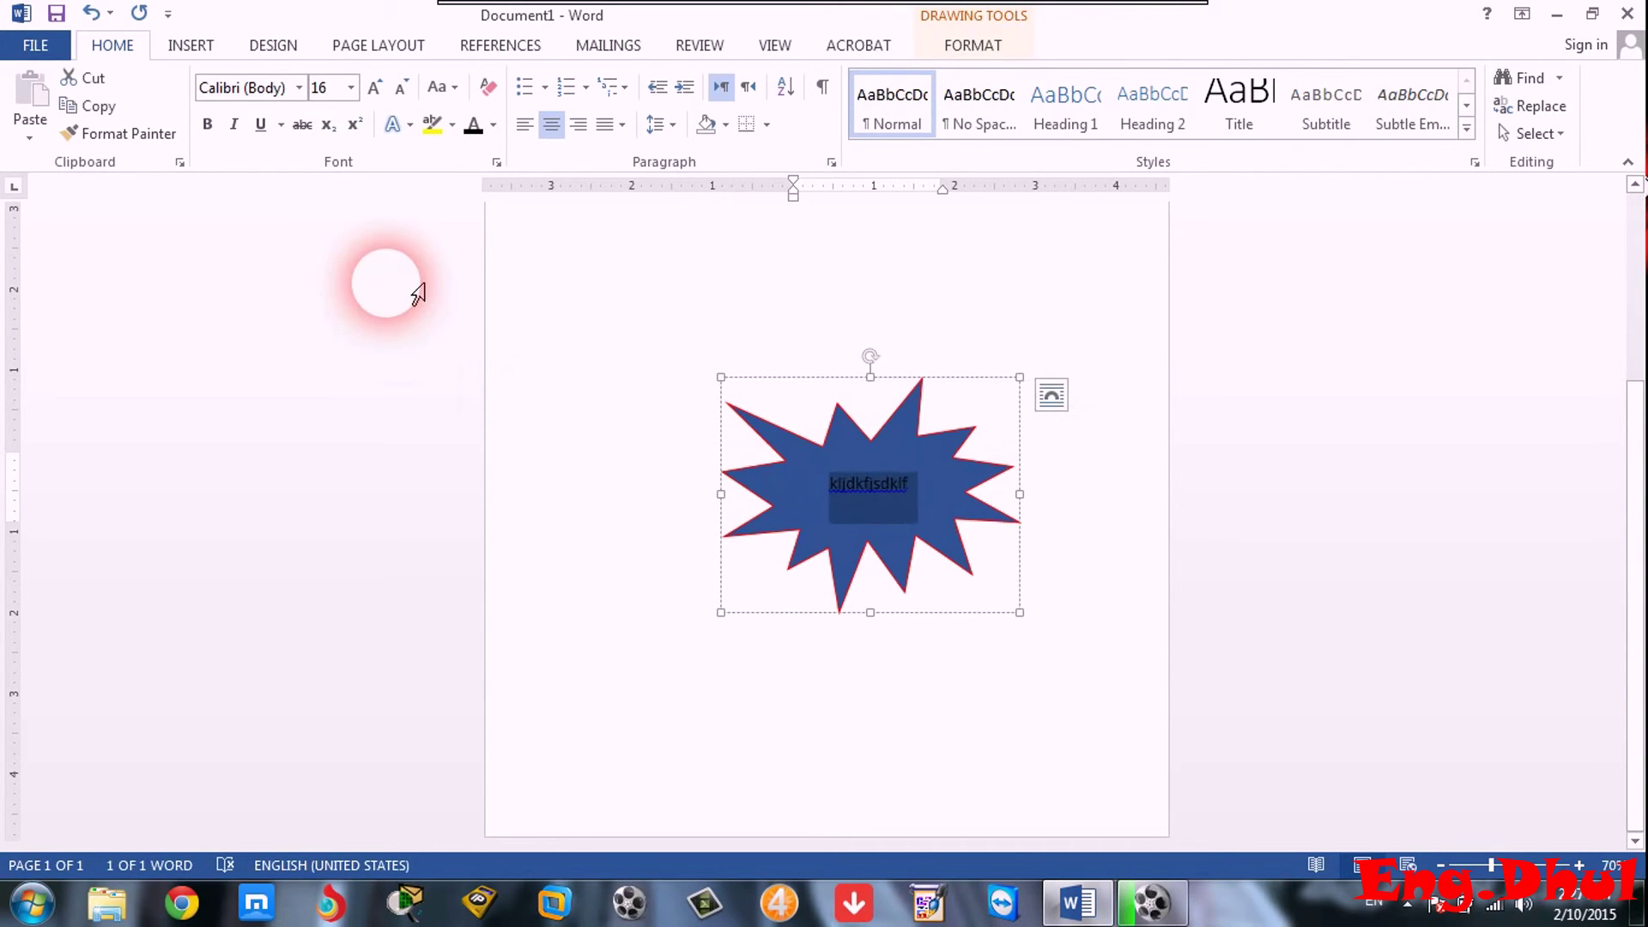
{"action": "key", "text": "ctrl+bracketright"}
{"action": "key", "text": "ctrl+bracketright"}
{"action": "key", "text": "ctrl+bracketright"}
{"action": "key", "text": "ctrl+bracketright"}
{"action": "key", "text": "ctrl+bracketright"}
{"action": "key", "text": "ctrl+bracketright"}
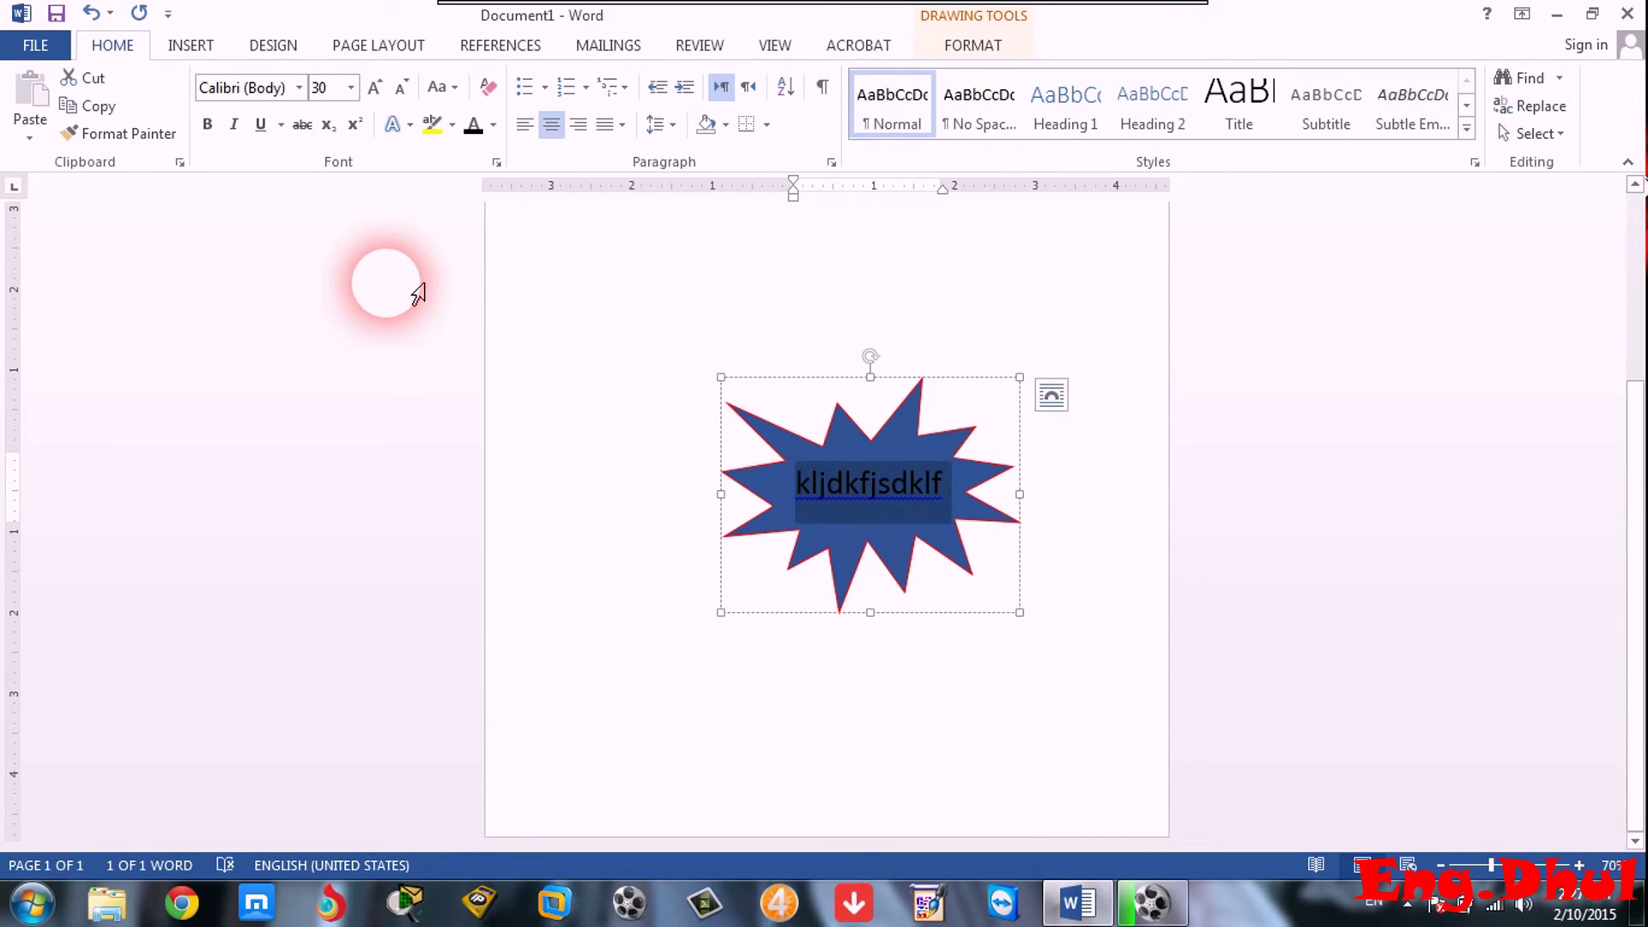
{"action": "type", "text": "1234"}
{"action": "key", "text": "ctrl+a"}
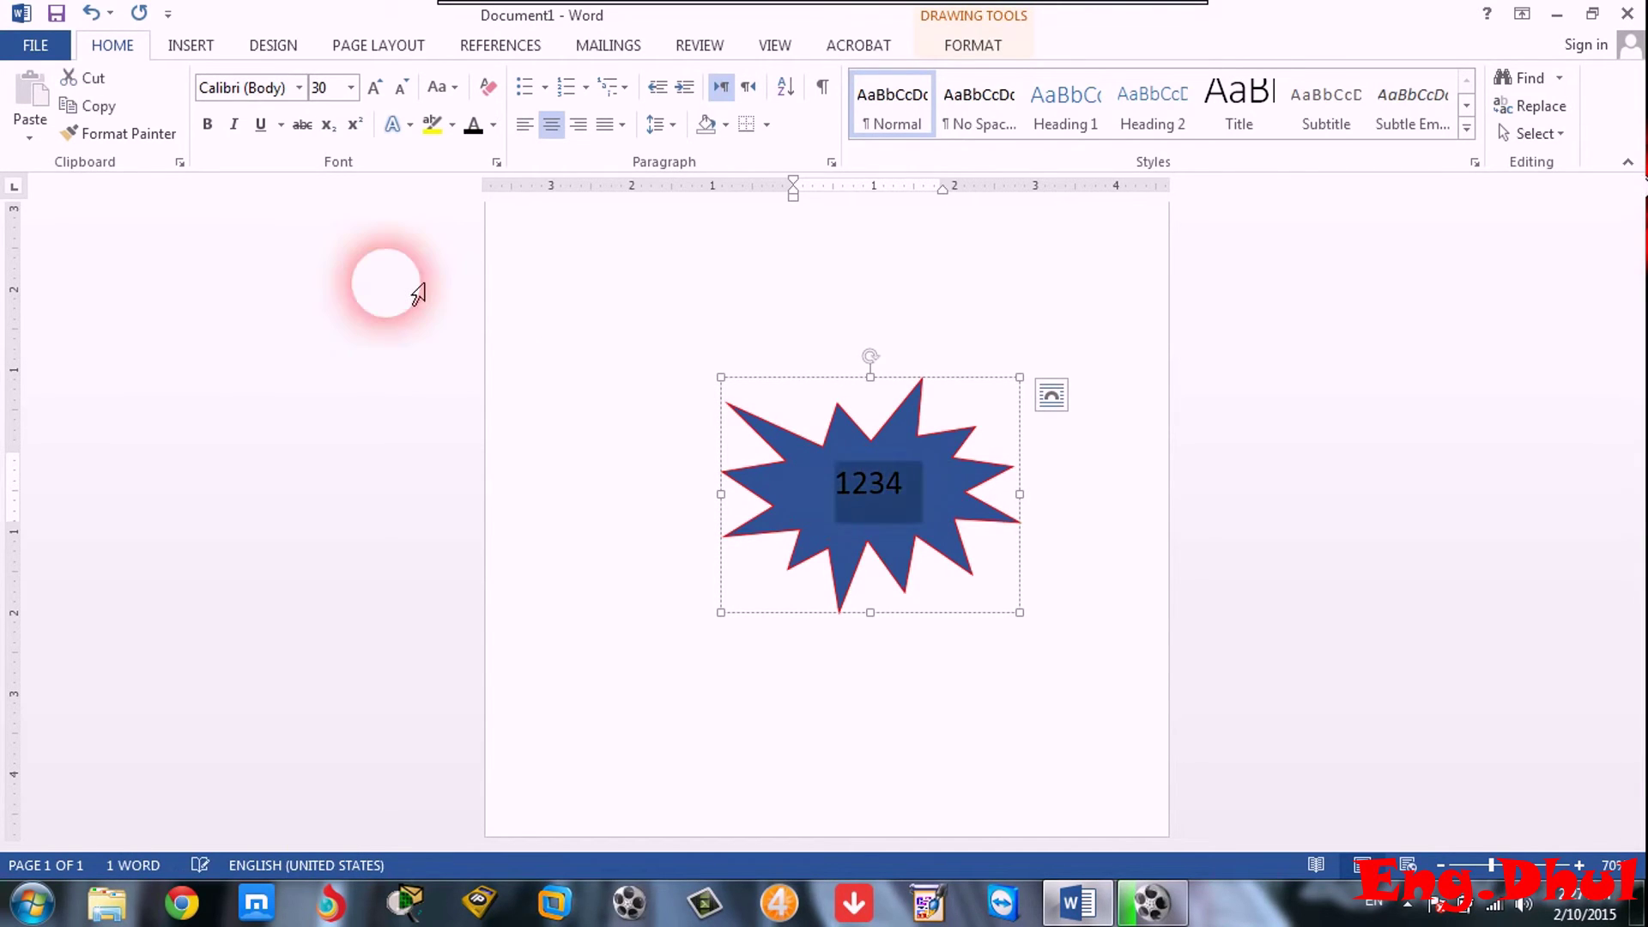
{"action": "key", "text": "BackSpace"}
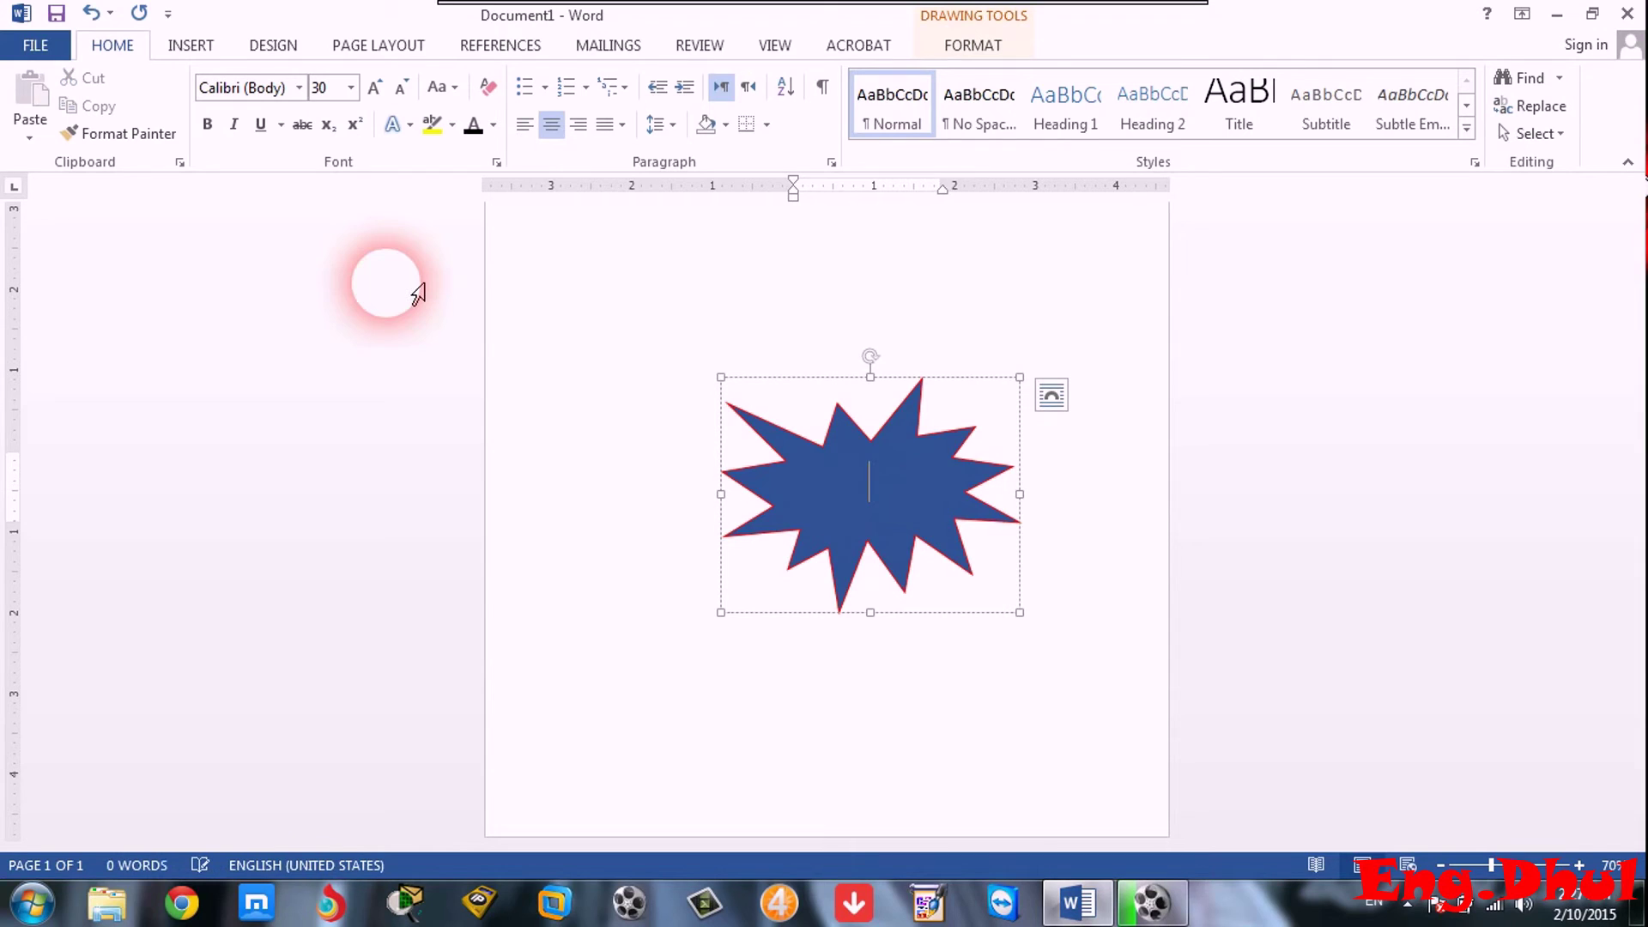
{"action": "type", "text": "123123123"}
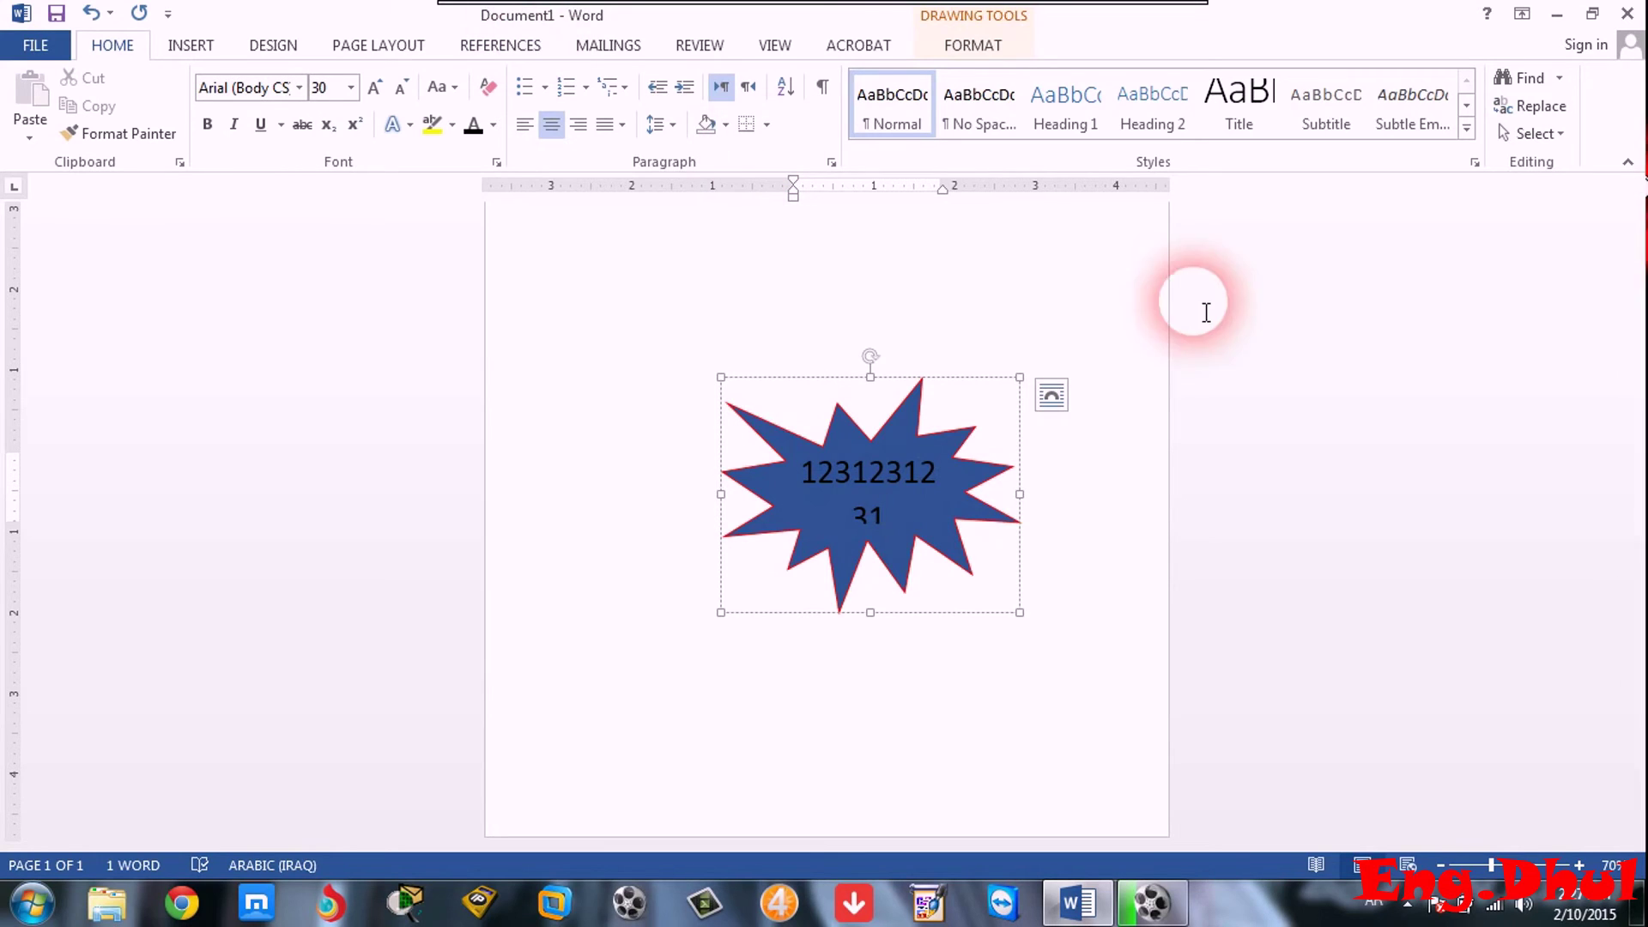
{"action": "type", "text": "123"}
{"action": "left_click", "coordinate": [873, 629]}
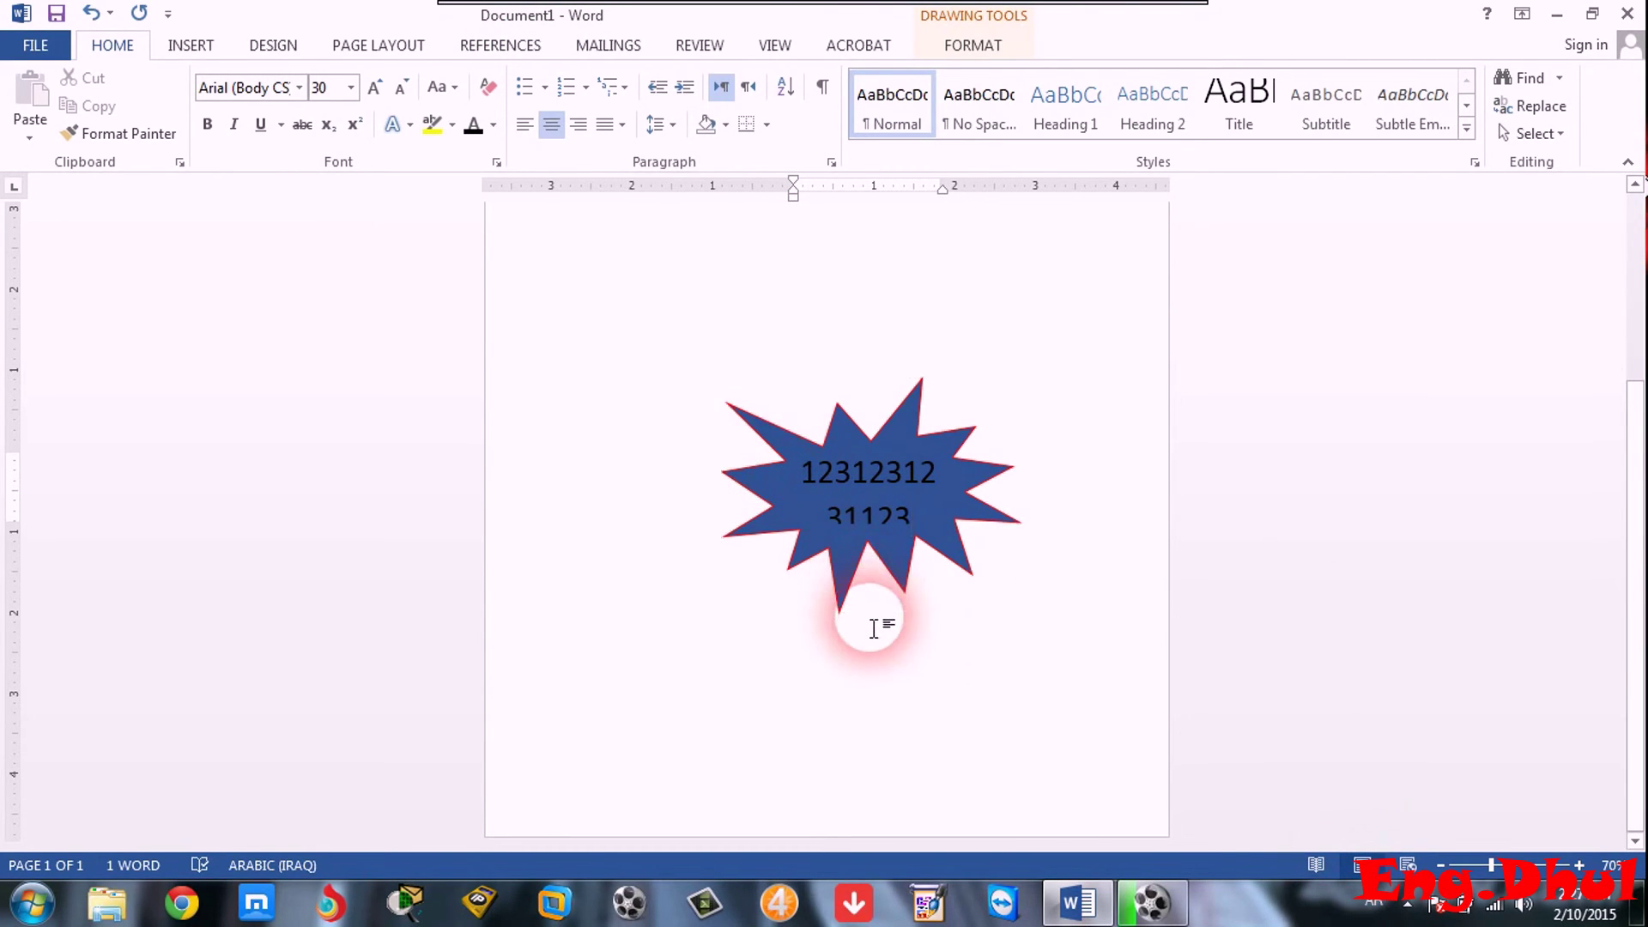
Stretch the explosion to 5.37" tall, then type and delete digits, leaving it empty.
{"action": "left_click", "coordinate": [867, 588]}
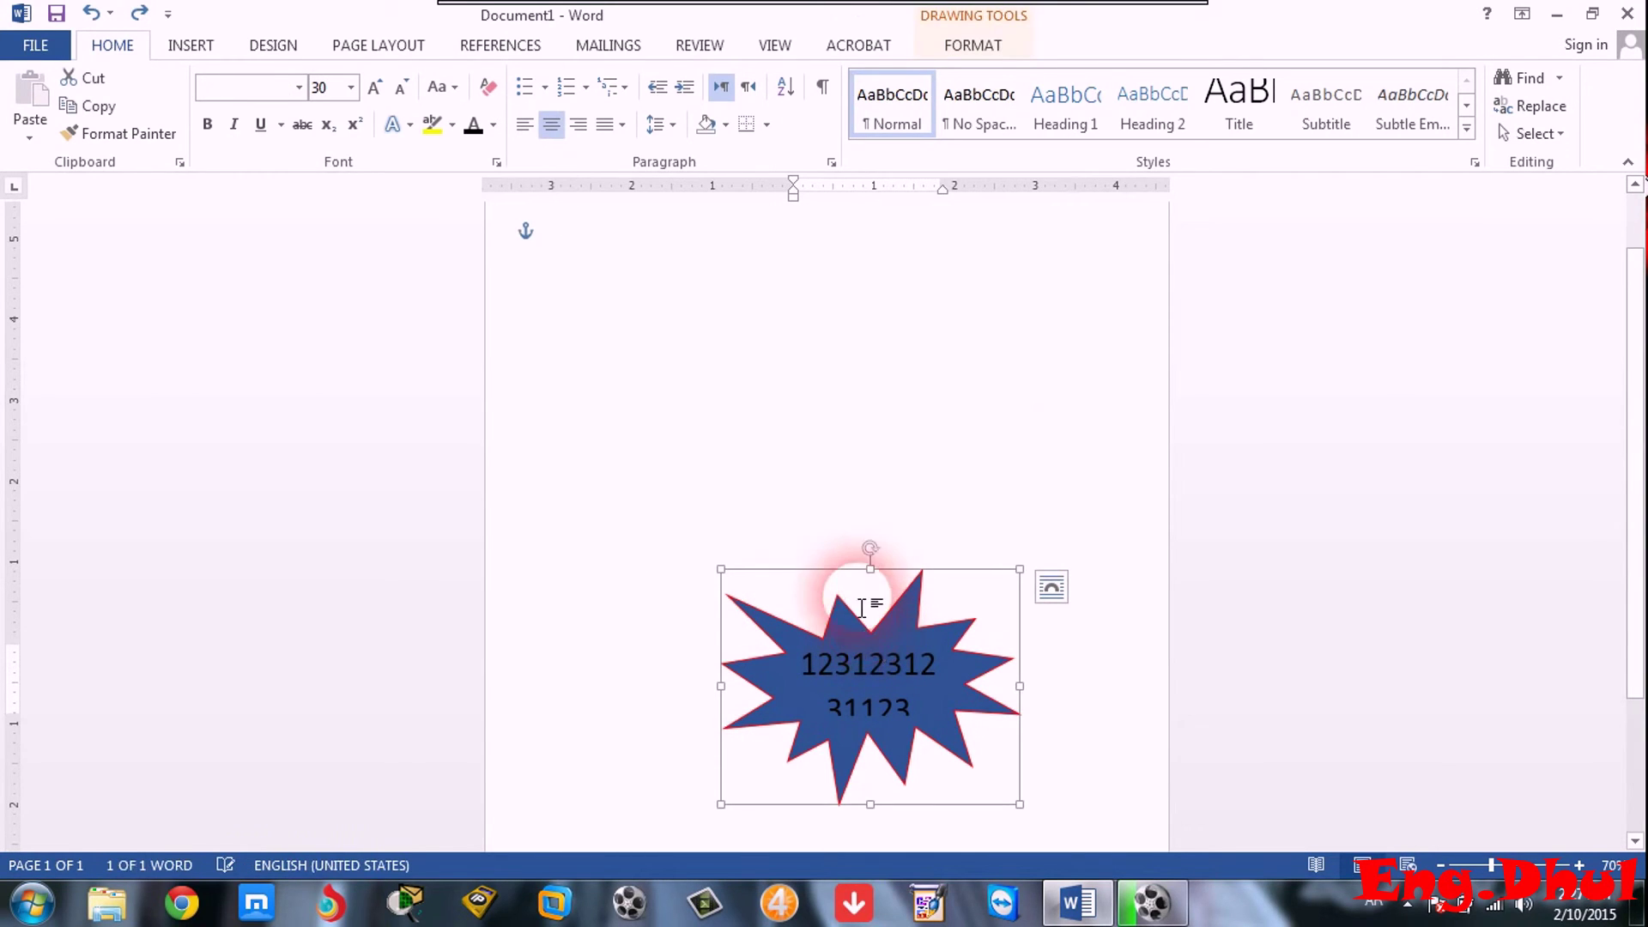
{"action": "left_click_drag", "start_coordinate": [870, 570], "coordinate": [865, 377]}
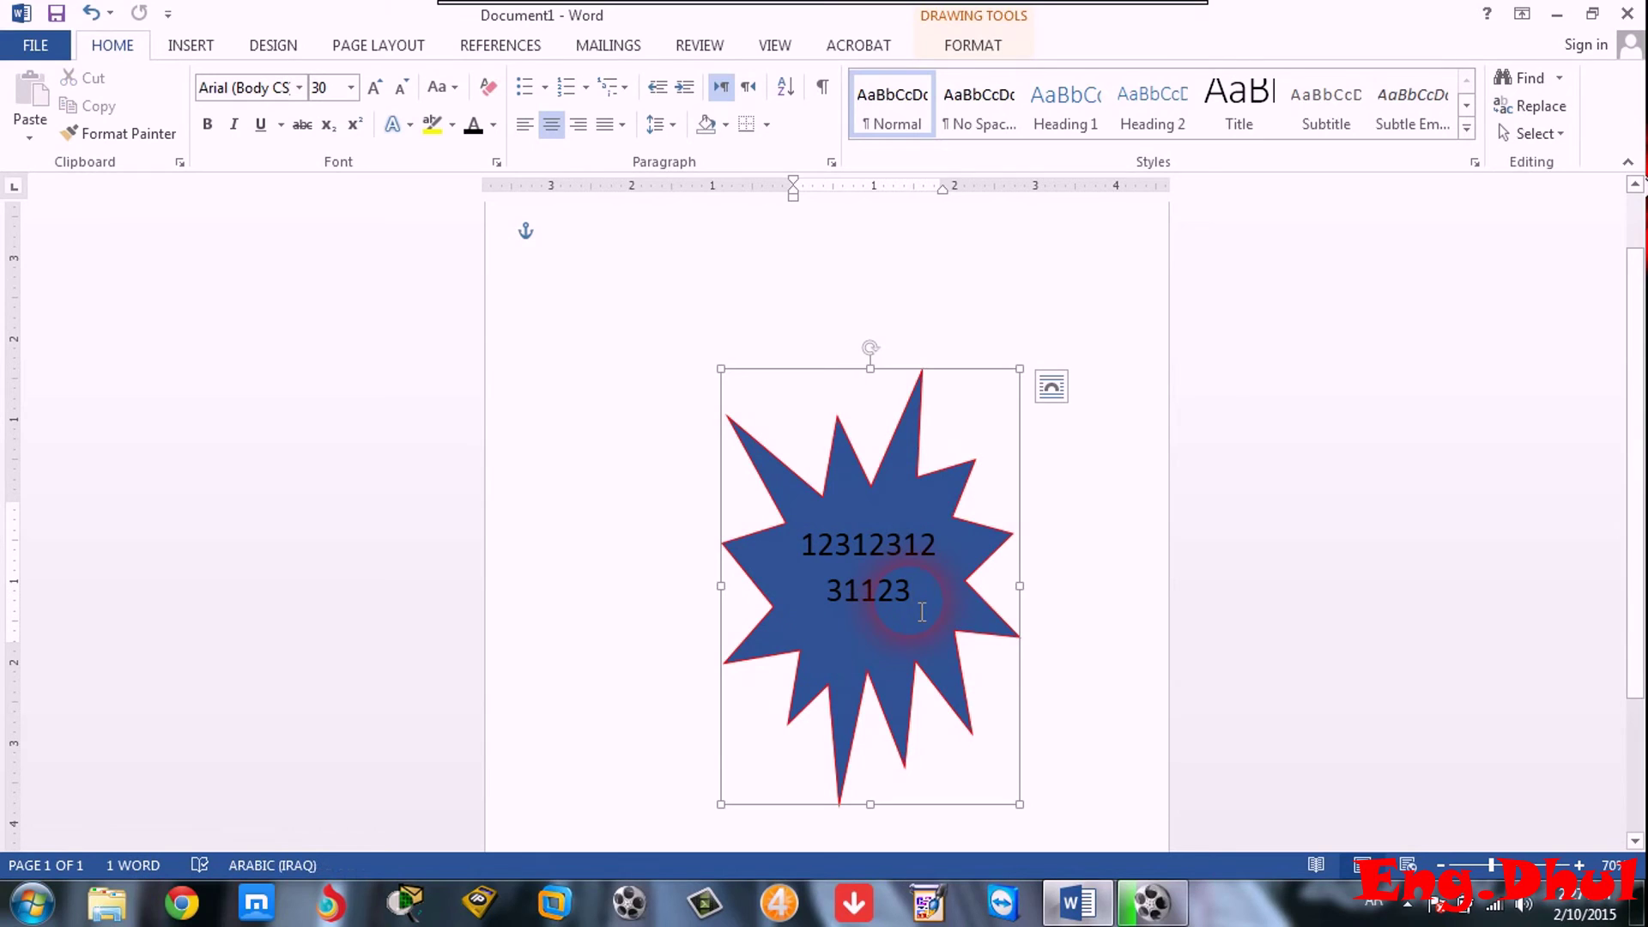
{"action": "key", "text": "alt+shift"}
{"action": "type", "text": "23432423432"}
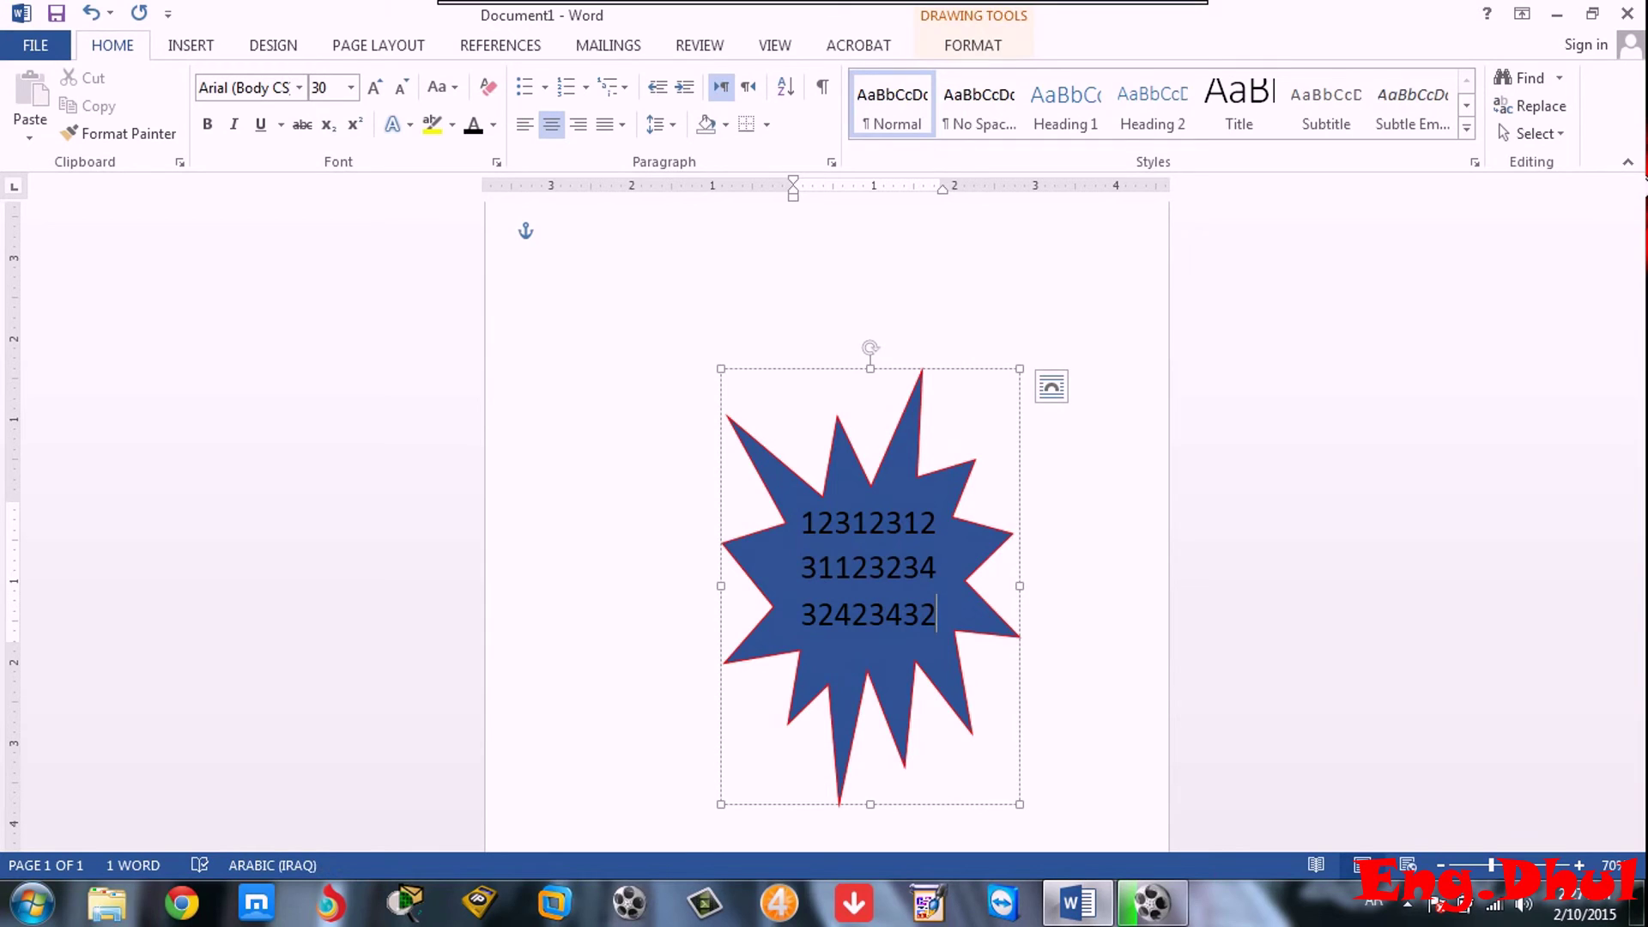
{"action": "triple_click", "coordinate": [898, 632]}
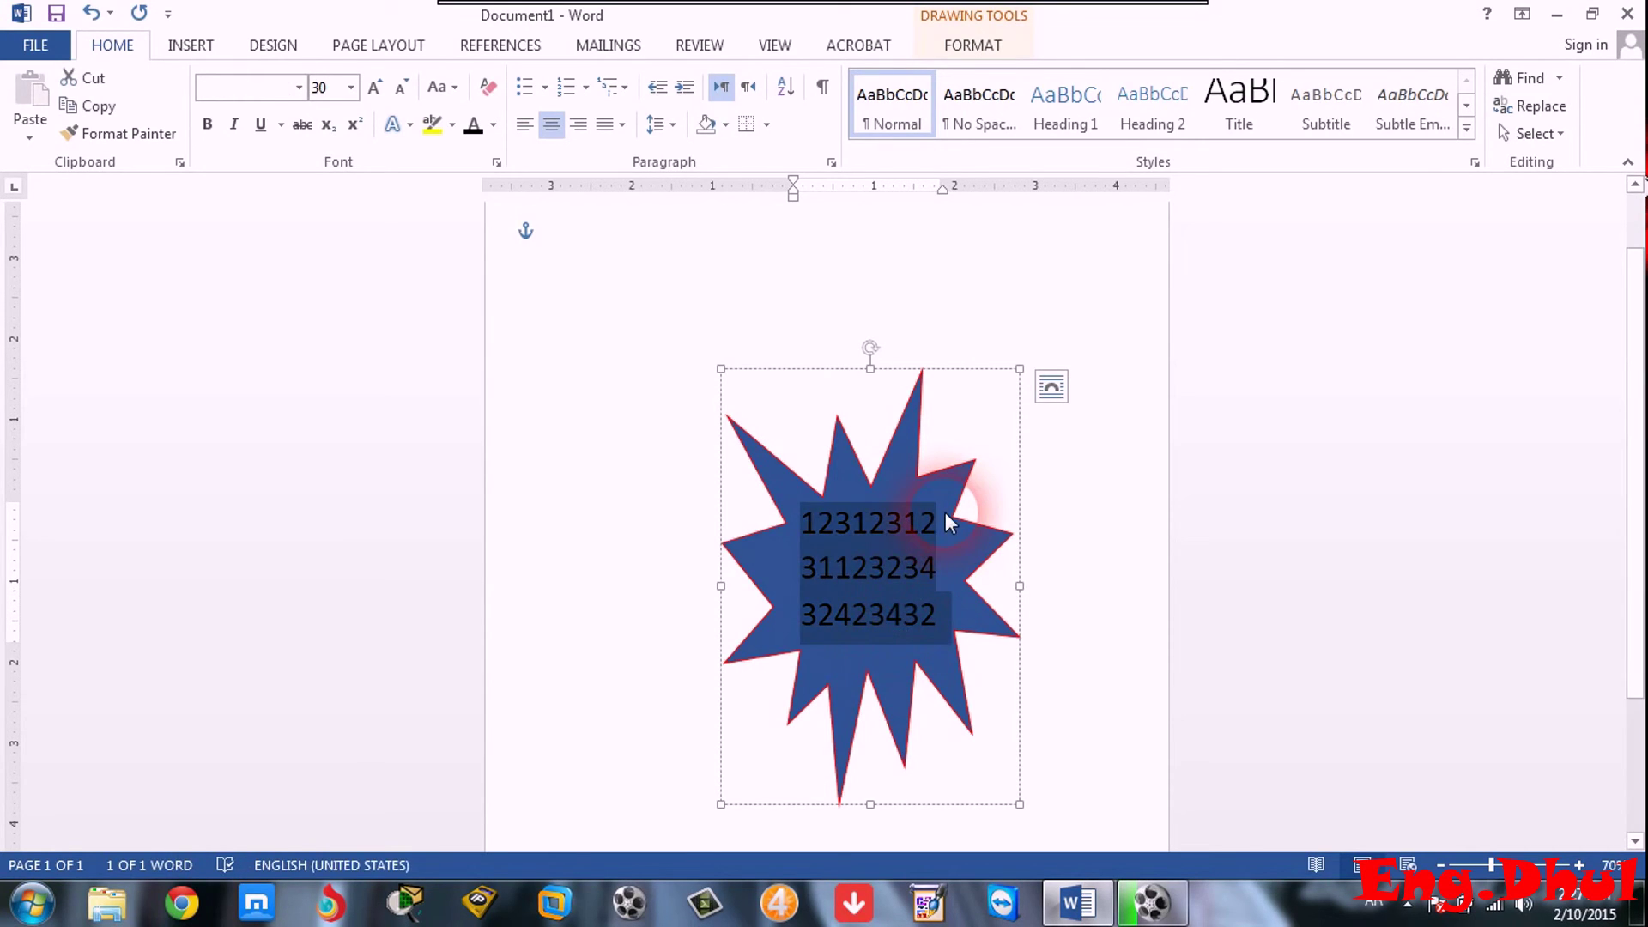
{"action": "key", "text": "Delete"}
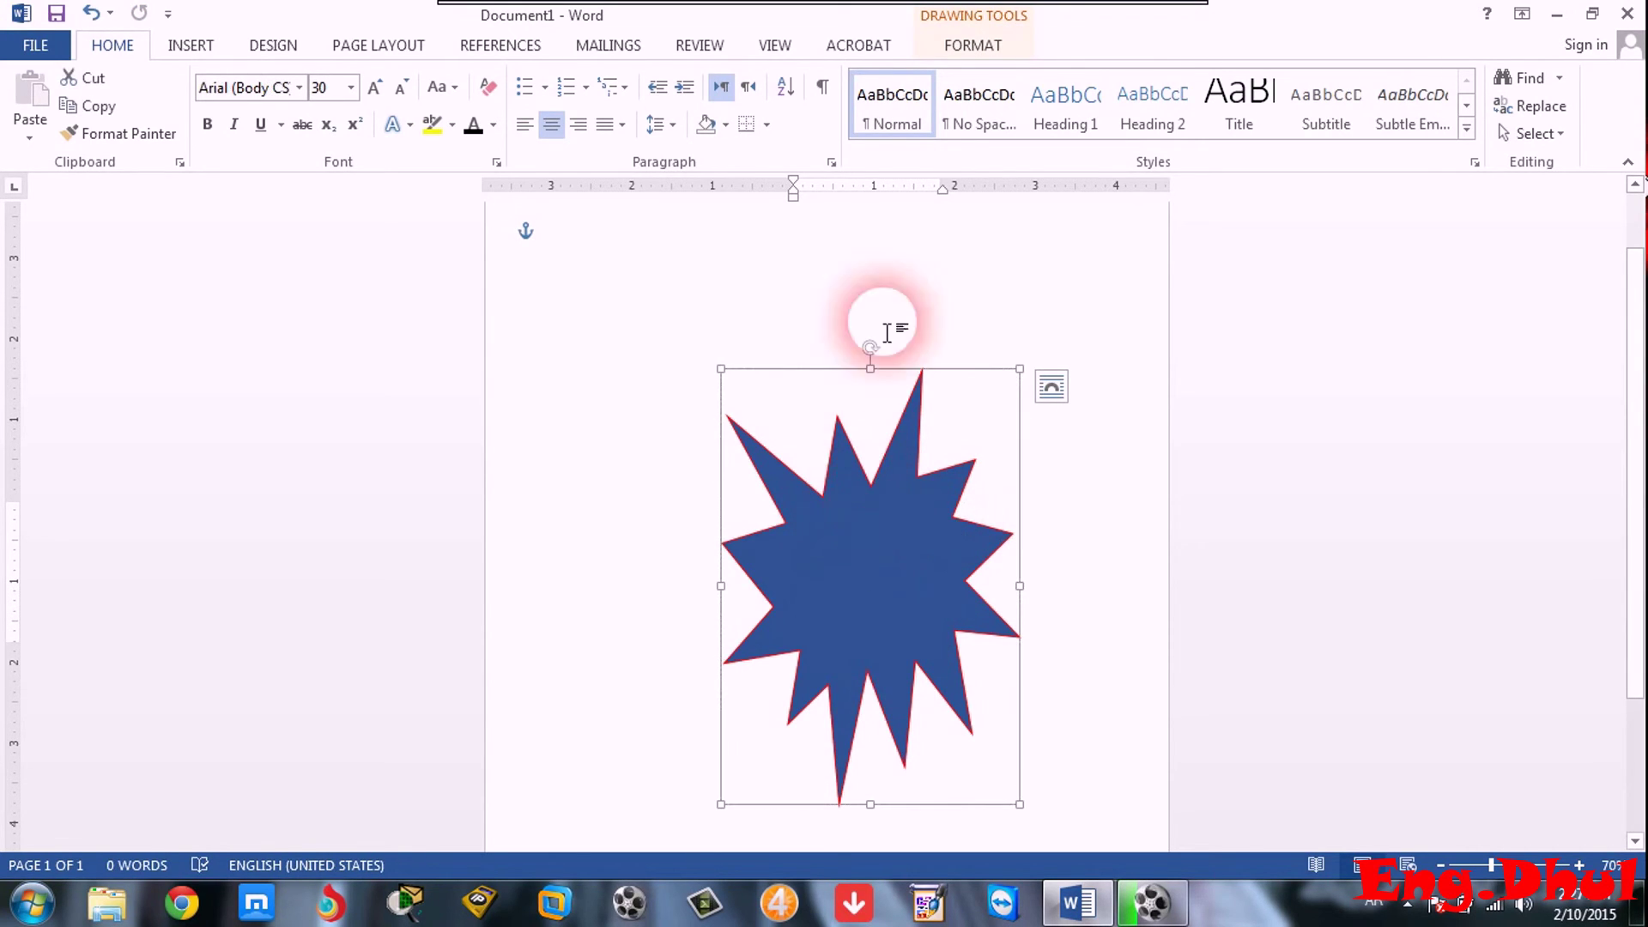
{"action": "left_click", "coordinate": [975, 45]}
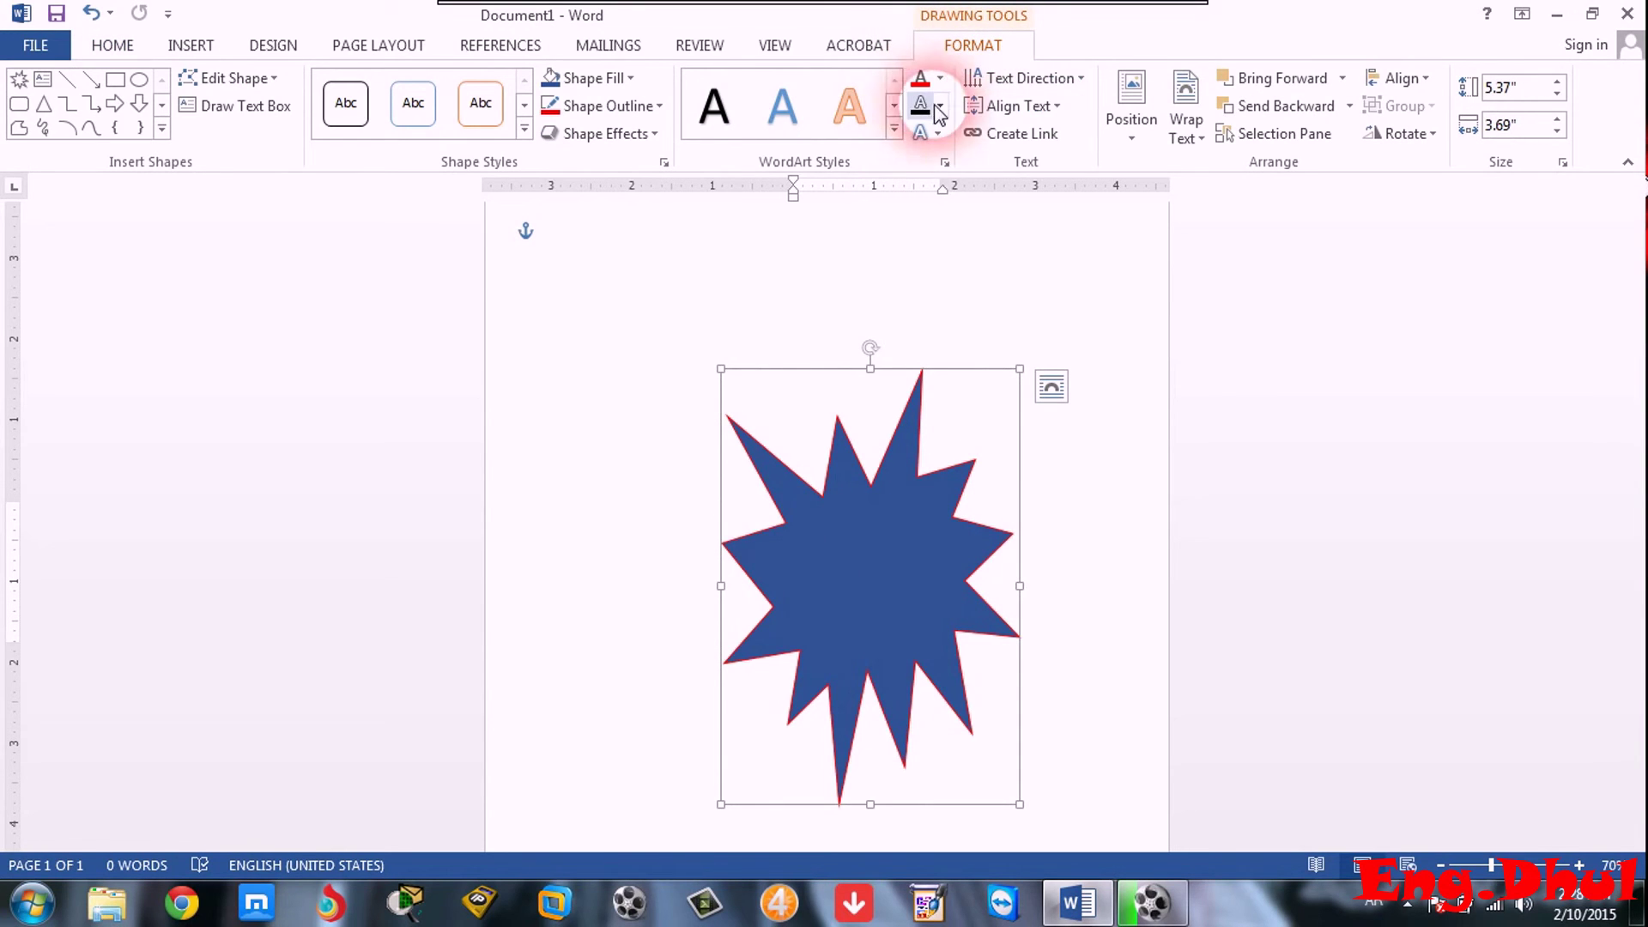
Apply a tilted 3-D preset from Shape Effects to the explosion.
{"action": "left_click", "coordinate": [635, 144]}
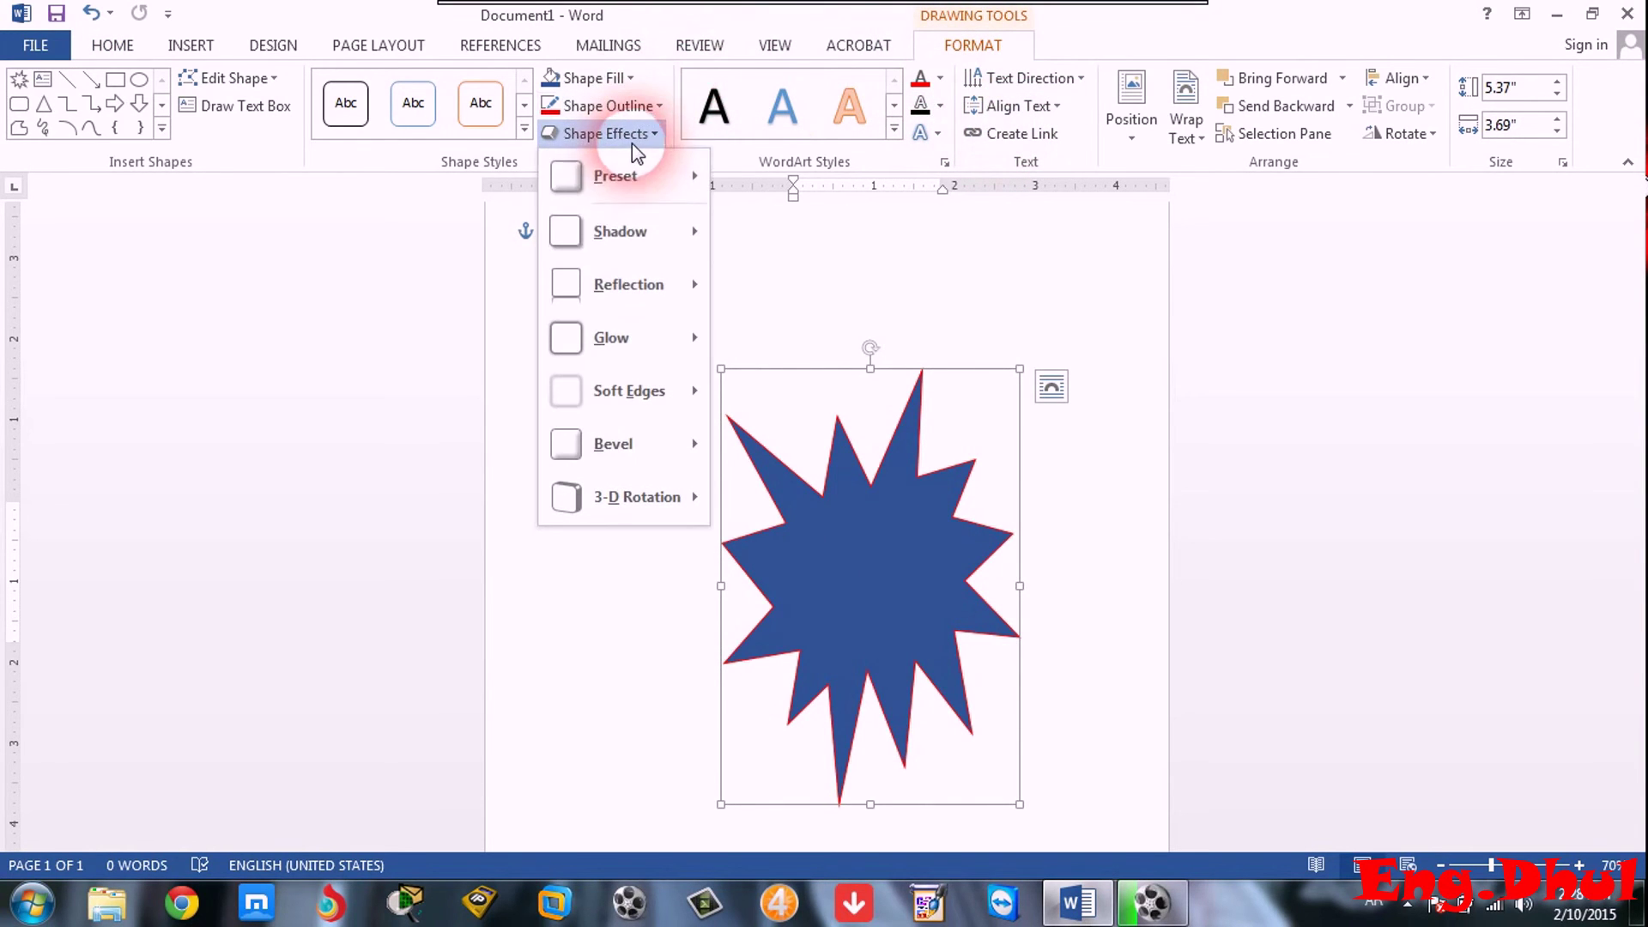
{"action": "mouse_move", "coordinate": [609, 170]}
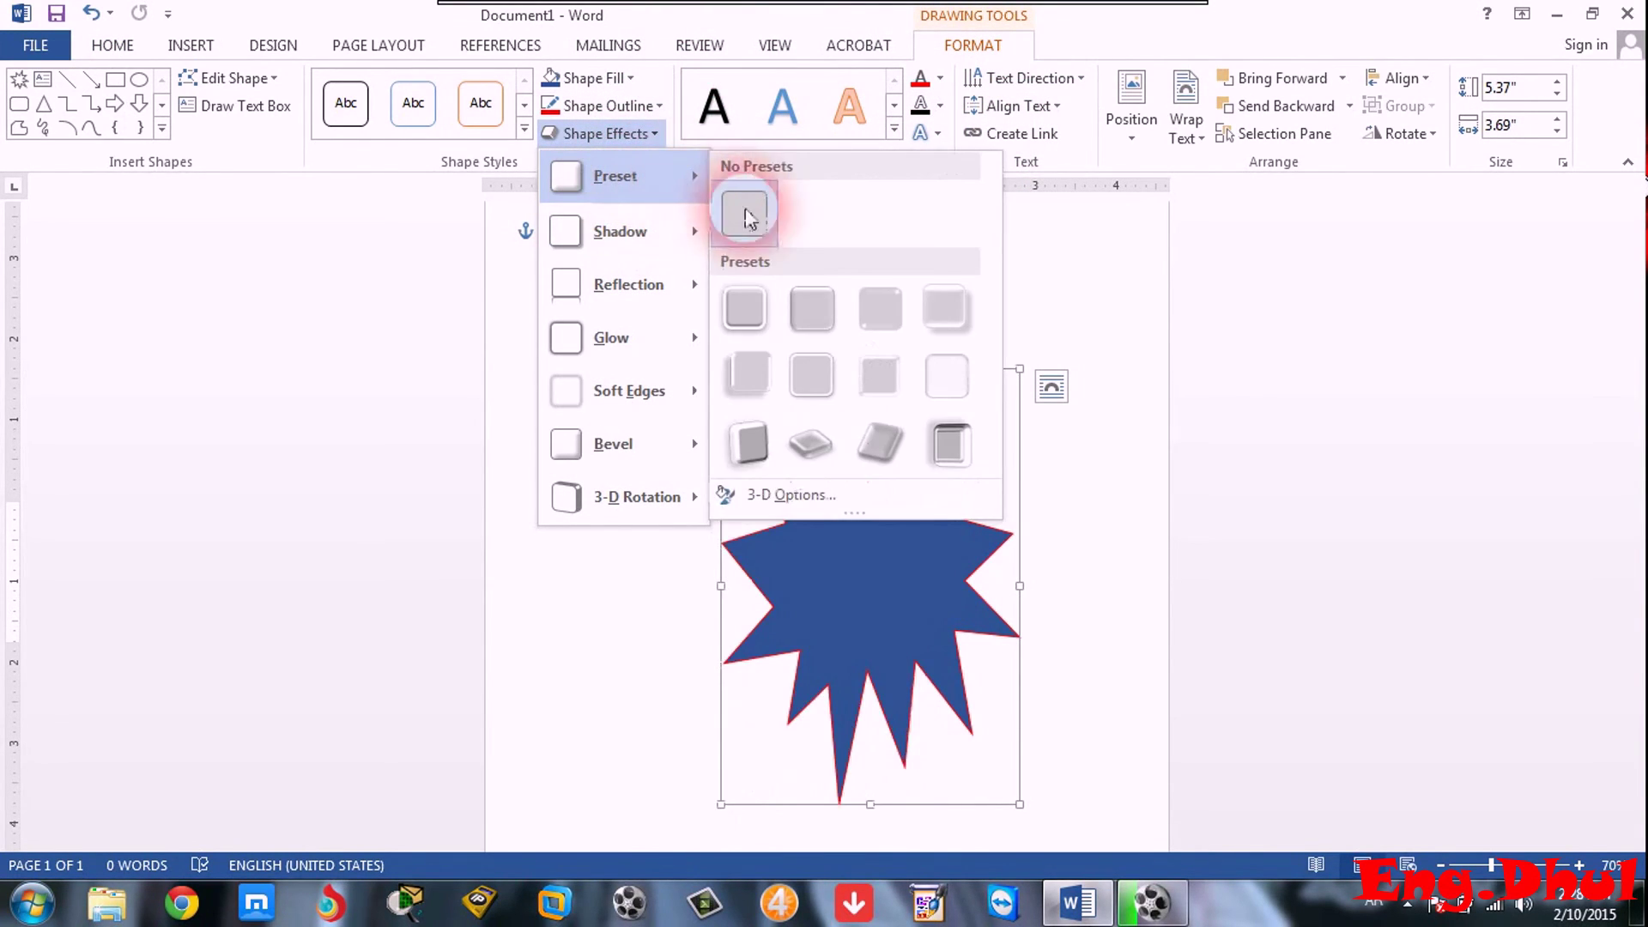
{"action": "left_click", "coordinate": [826, 437]}
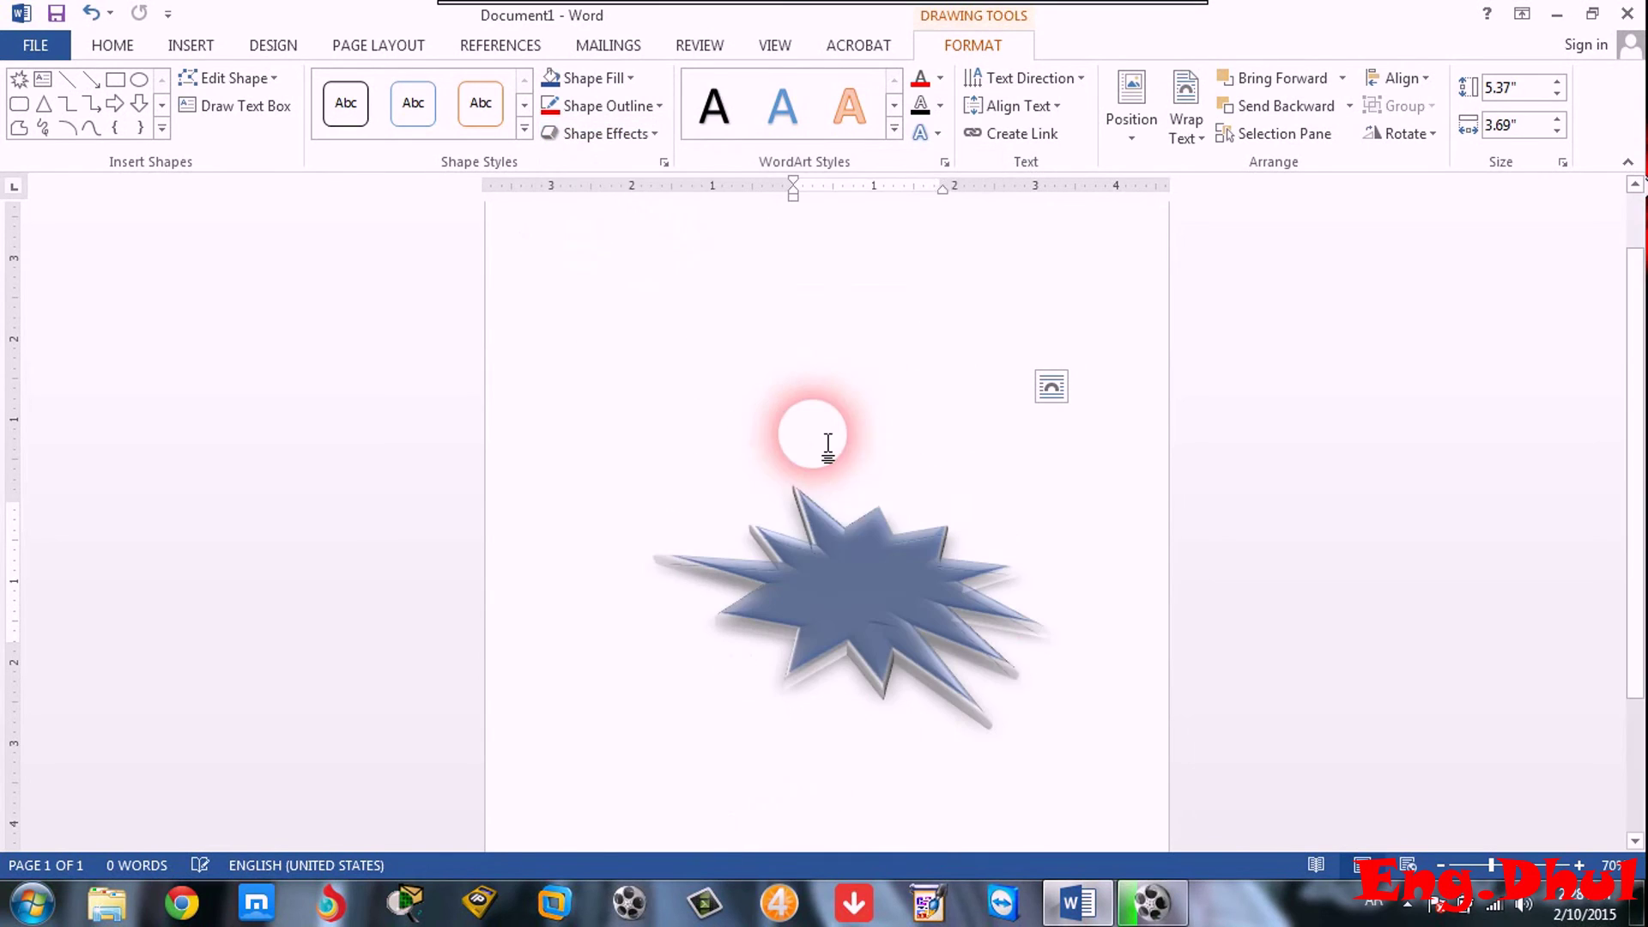
{"action": "left_click", "coordinate": [827, 560]}
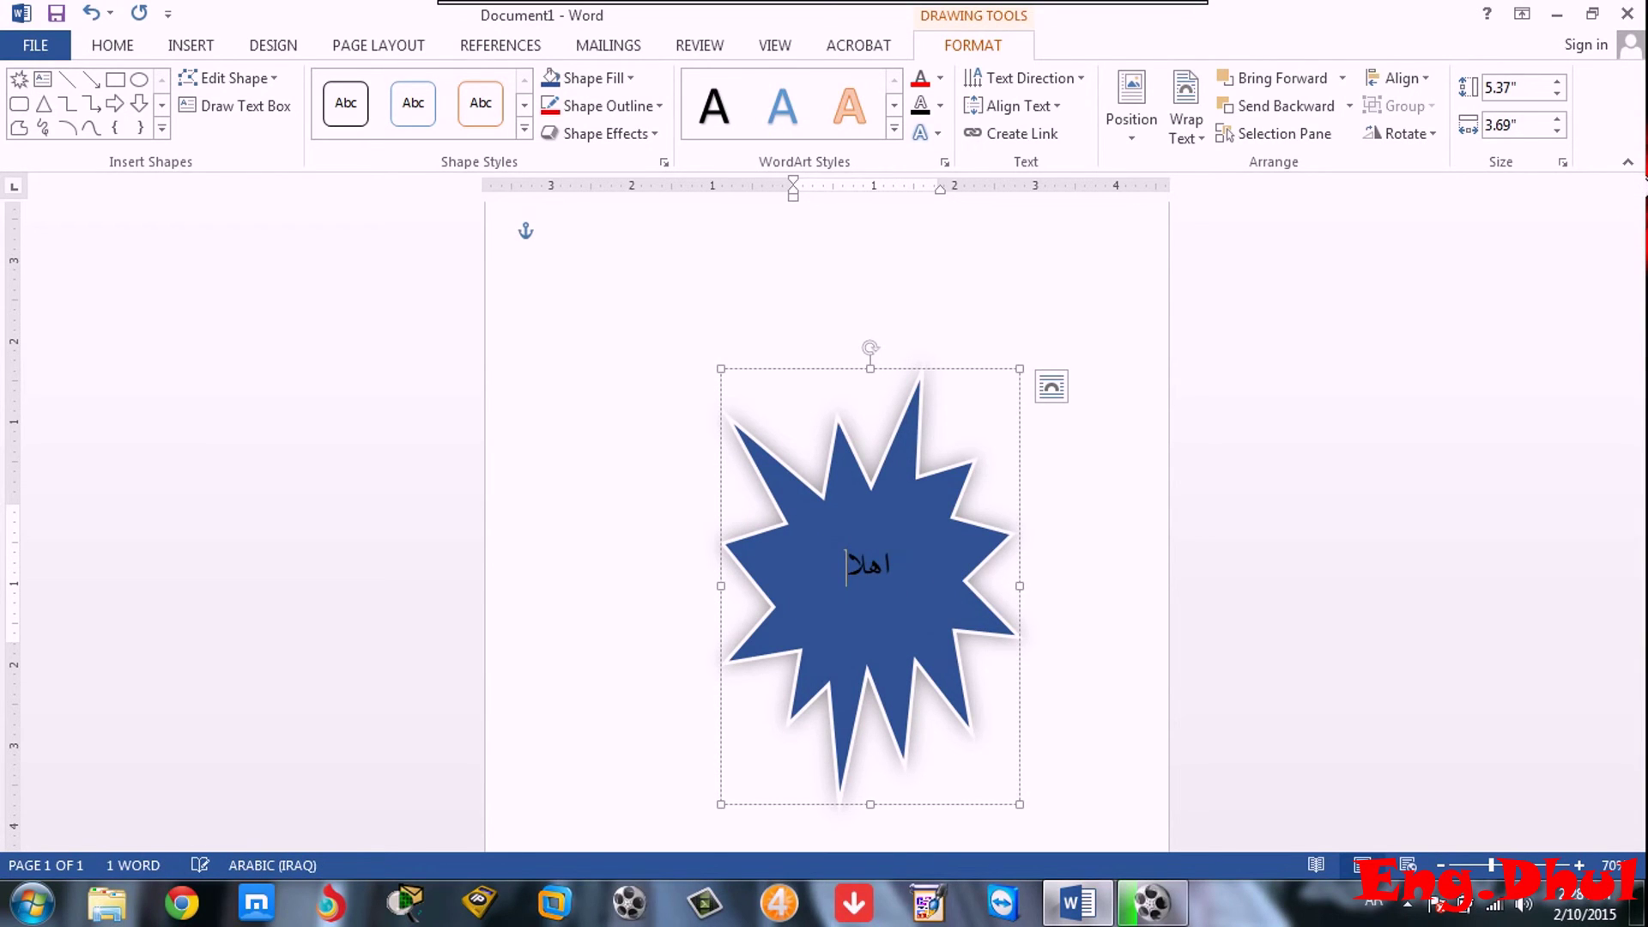
{"action": "left_click", "coordinate": [596, 570]}
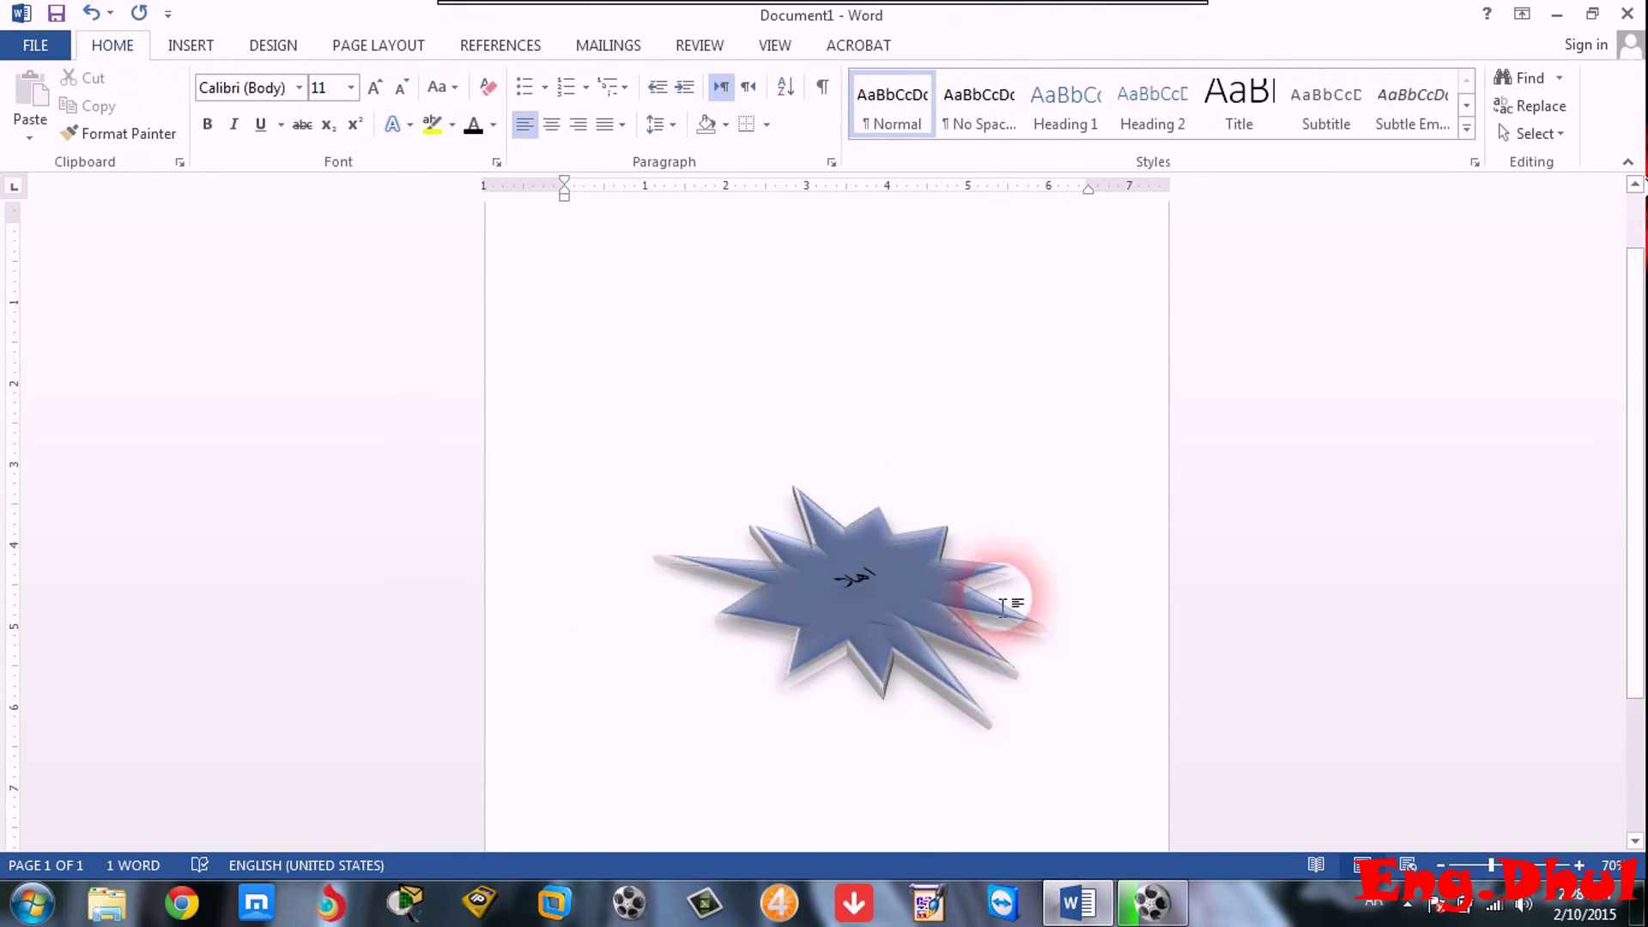
Move the shape higher, delete its word اهلا, and shrink it to 4.03" by 2.51".
{"action": "left_click", "coordinate": [885, 691]}
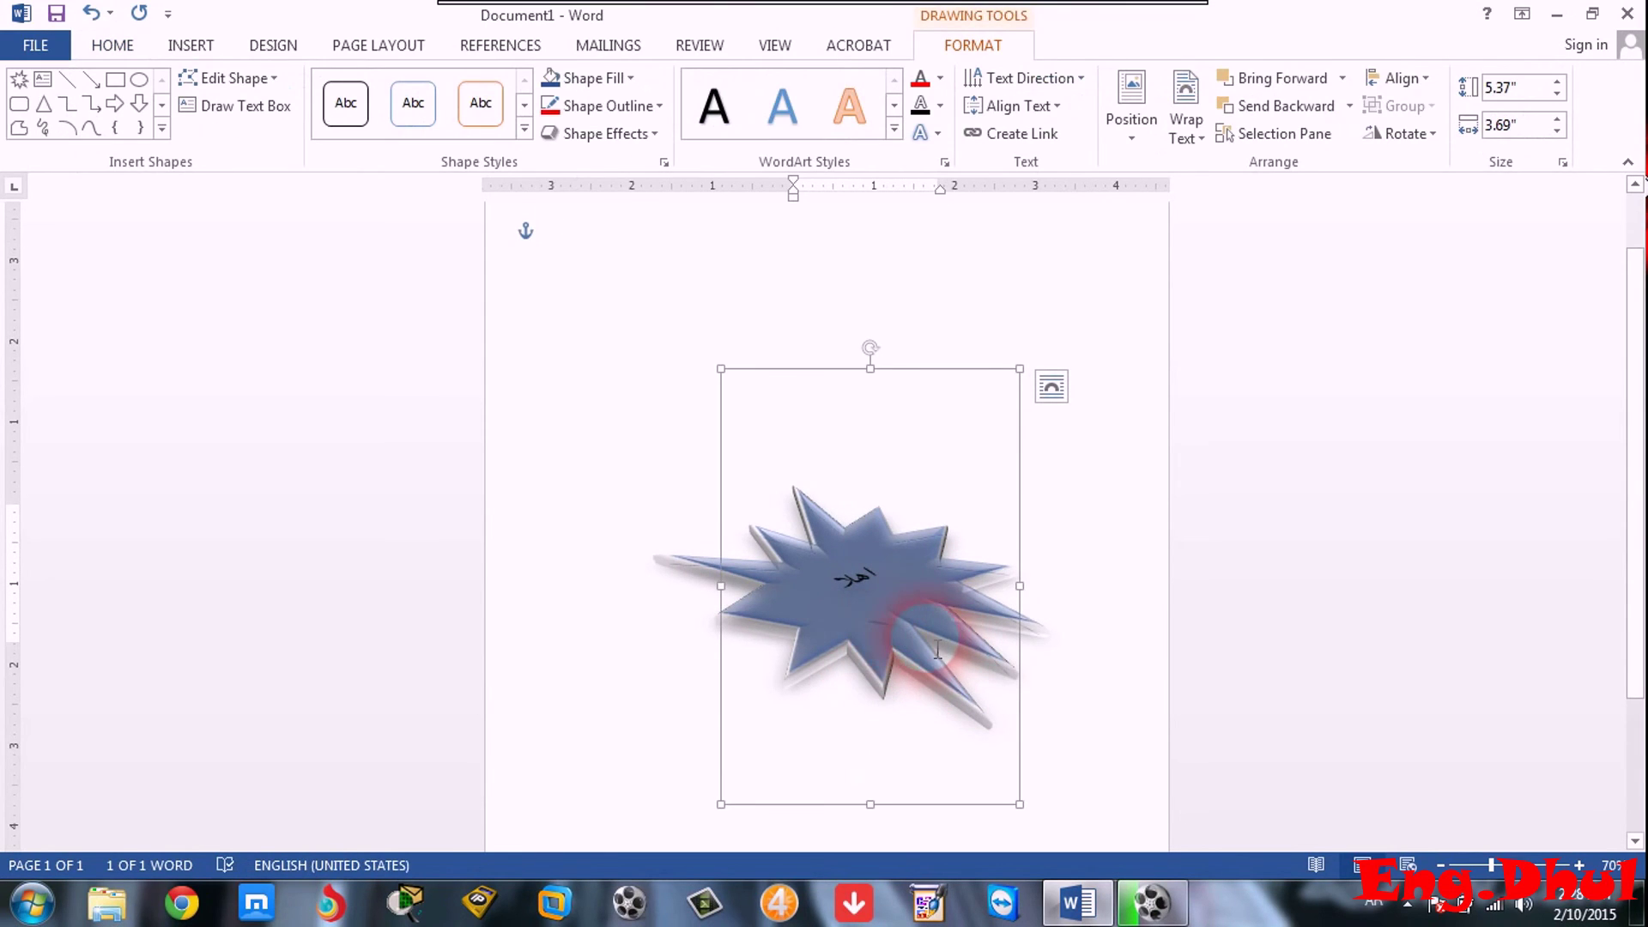
{"action": "left_click_drag", "start_coordinate": [916, 680], "coordinate": [831, 521]}
{"action": "left_click", "coordinate": [917, 334]}
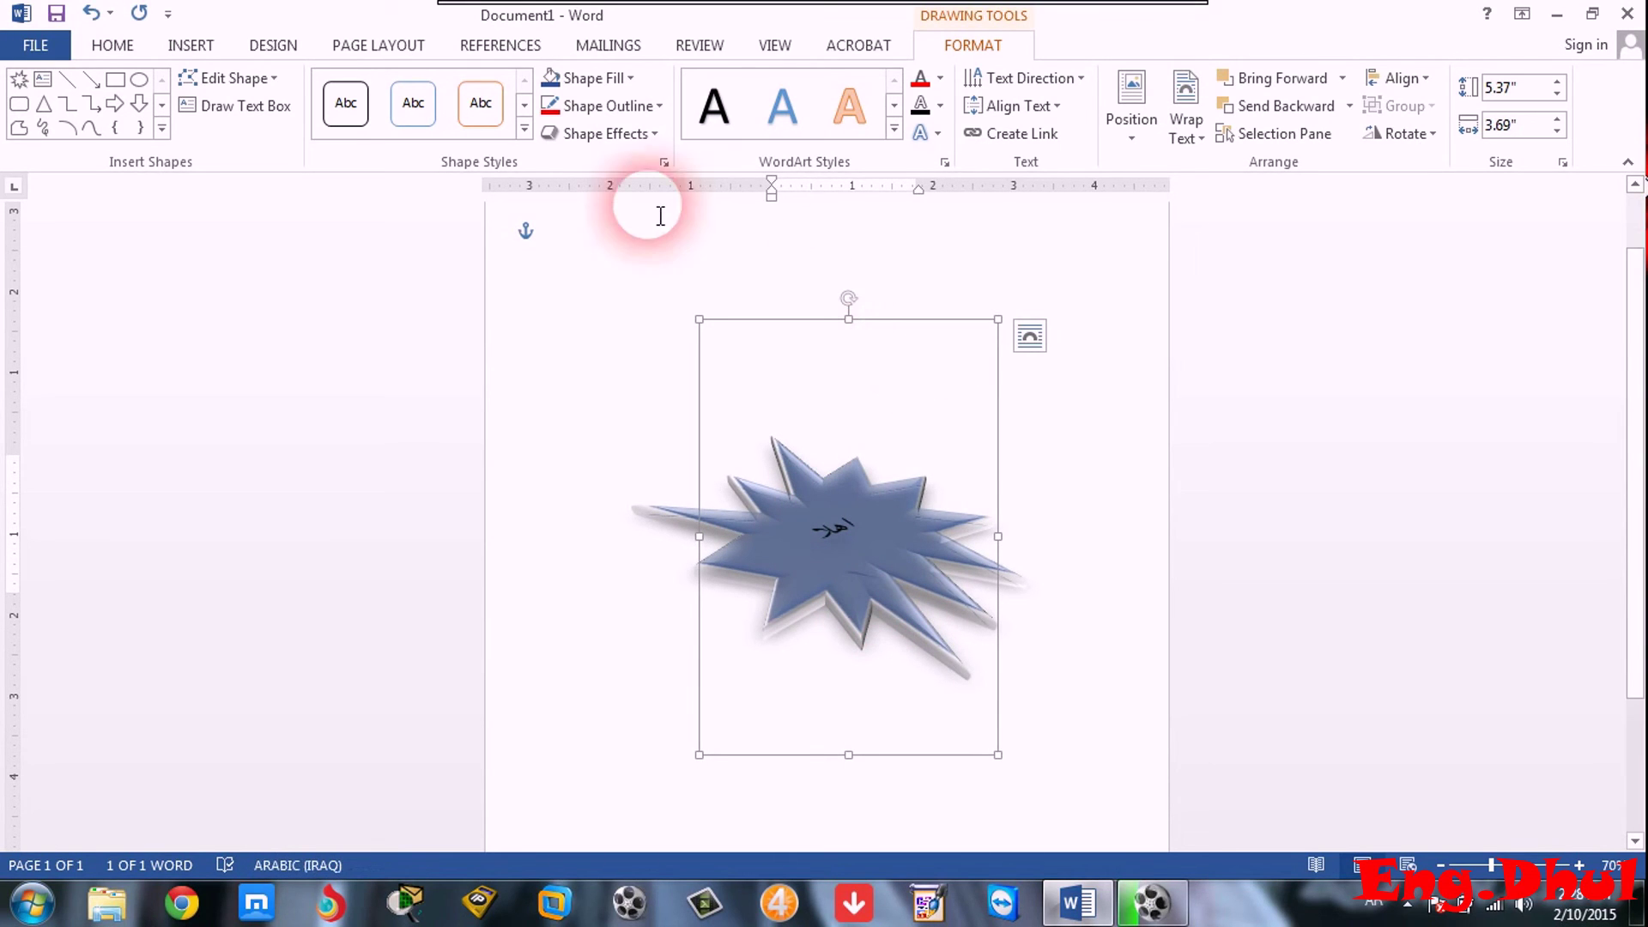
{"action": "double_click", "coordinate": [851, 526]}
{"action": "key", "text": "Delete"}
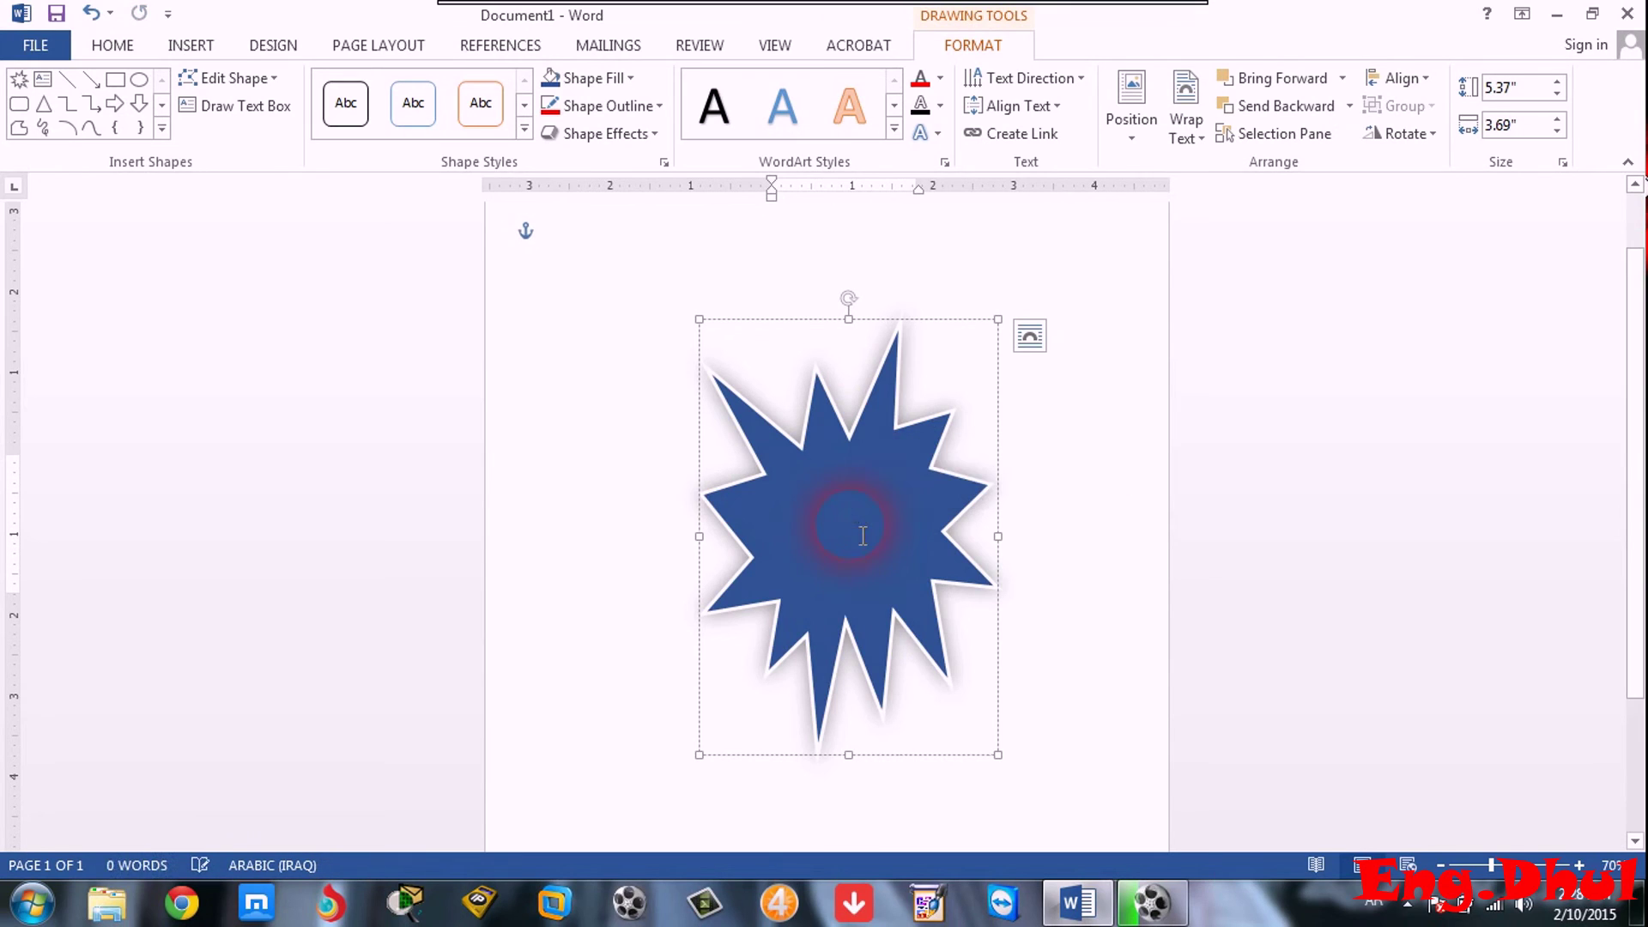
{"action": "left_click_drag", "start_coordinate": [999, 755], "coordinate": [903, 646]}
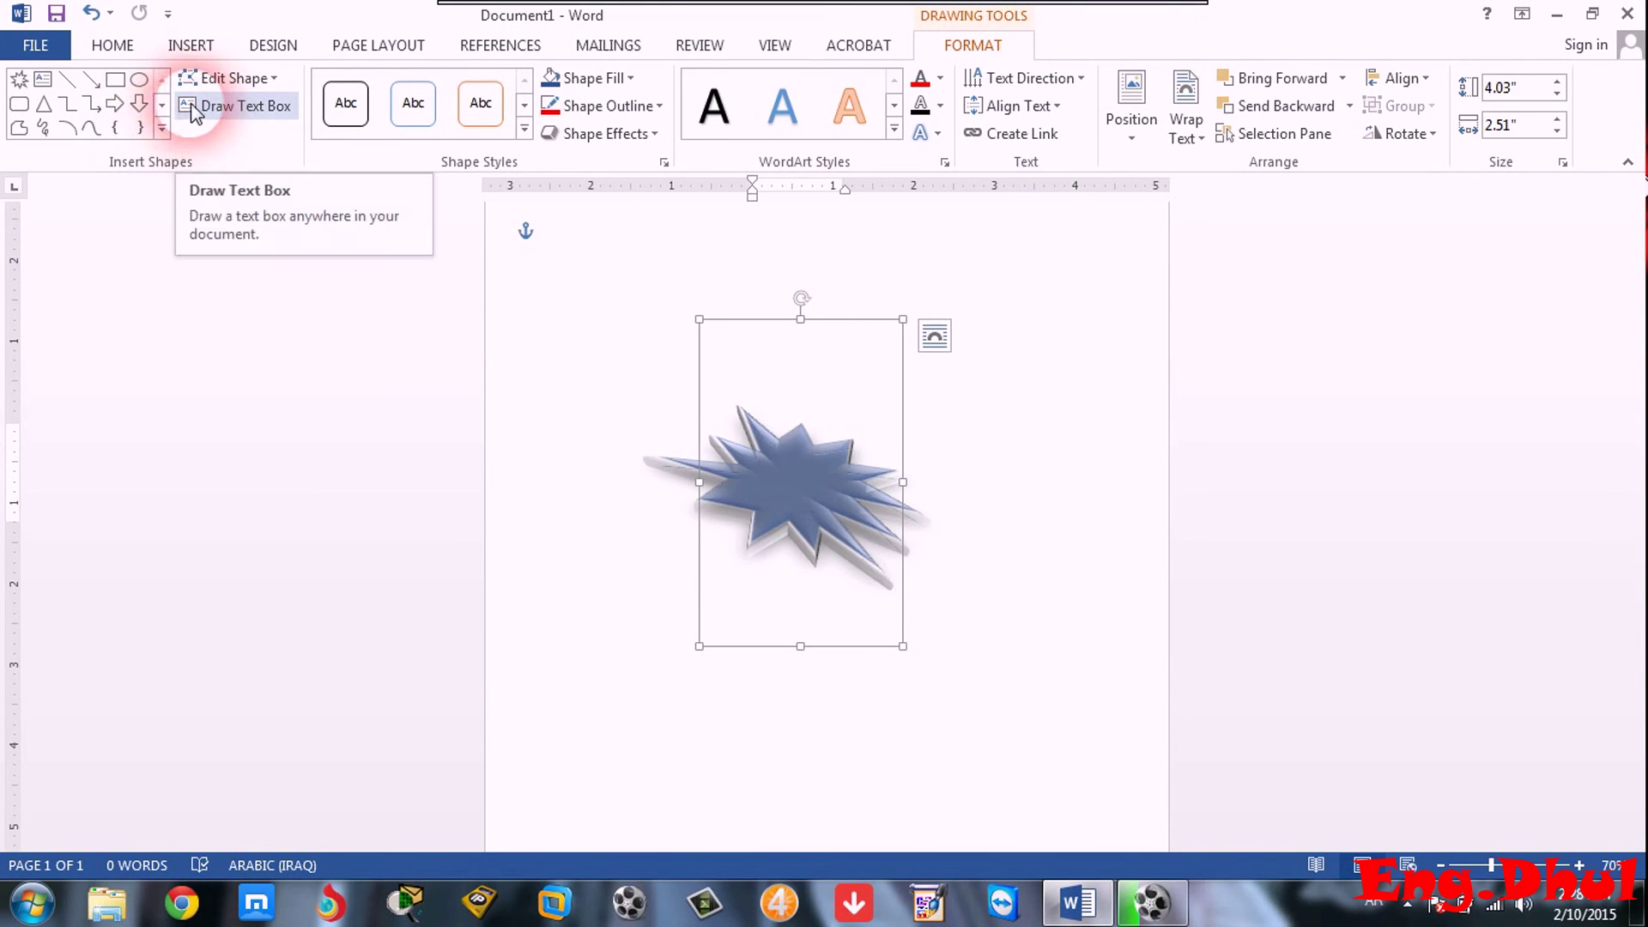
Draw a small Arc shape just to the right of the 3-D star.
{"action": "left_click", "coordinate": [161, 127]}
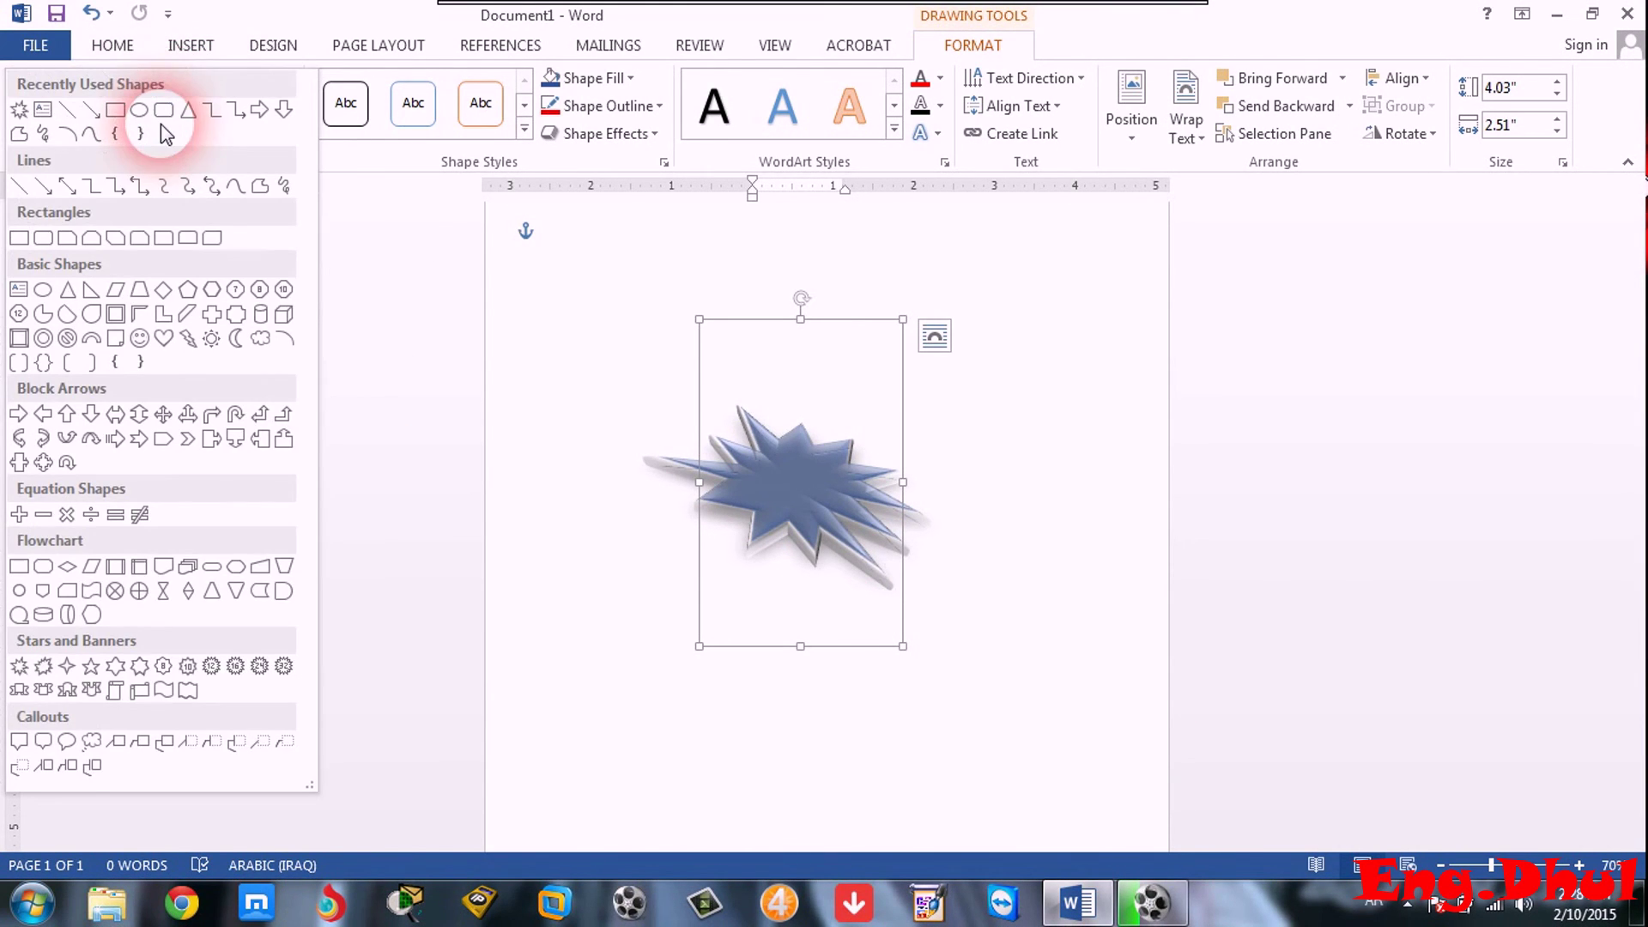
{"action": "left_click", "coordinate": [65, 137]}
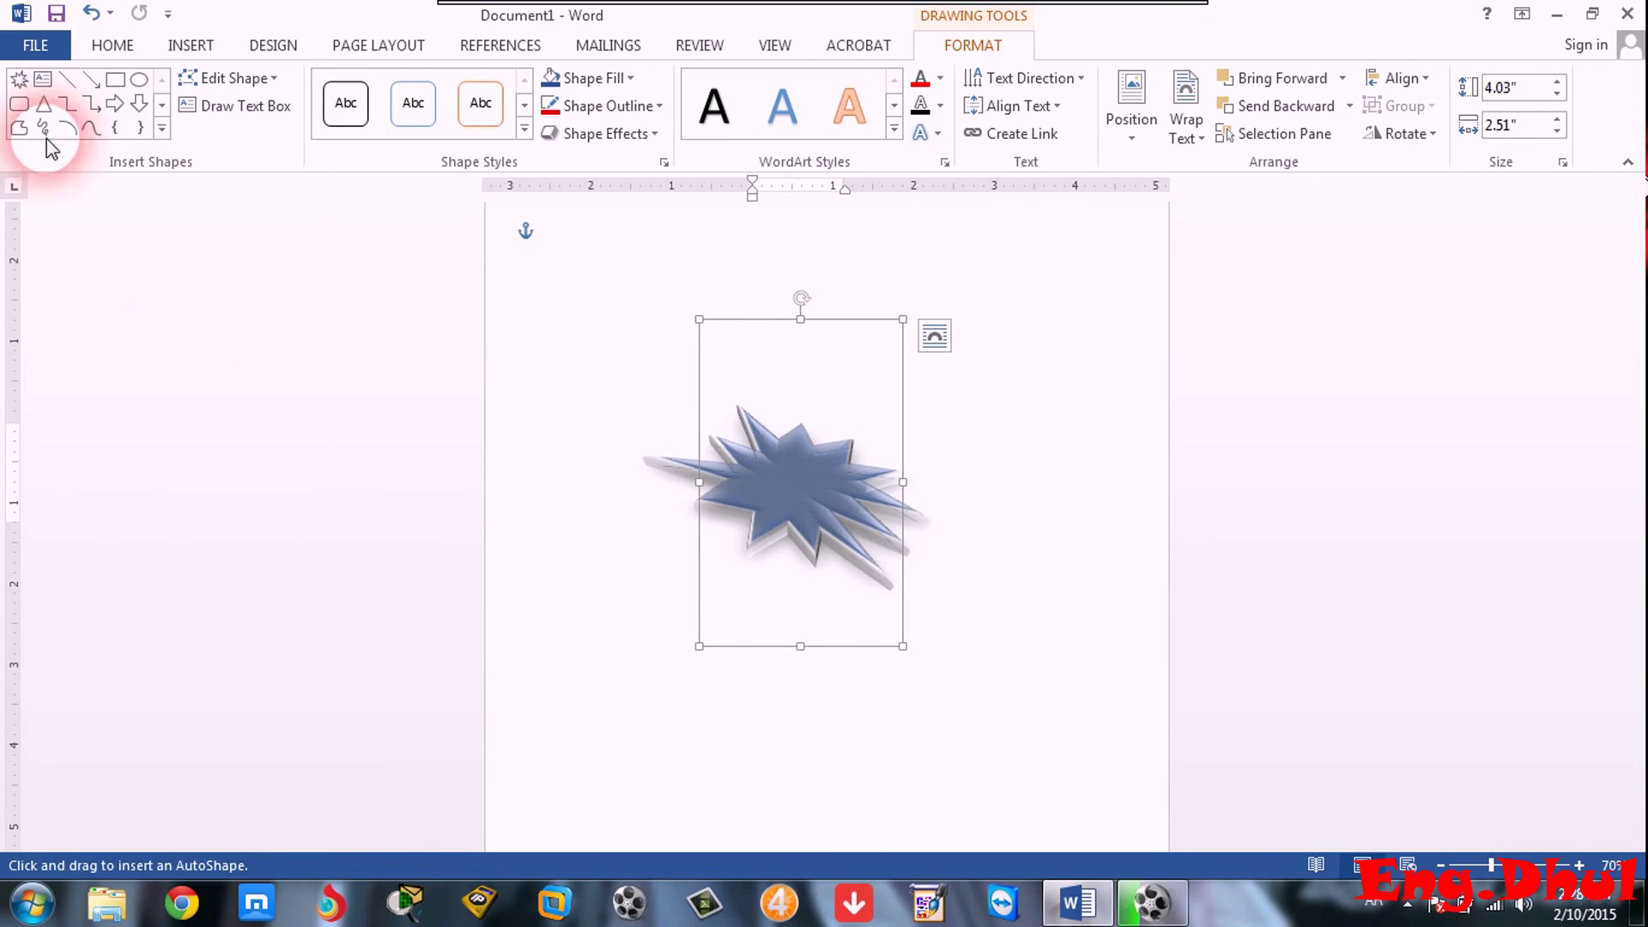
{"action": "left_click_drag", "start_coordinate": [960, 487], "coordinate": [1014, 584]}
{"action": "key", "text": "alt+shift"}
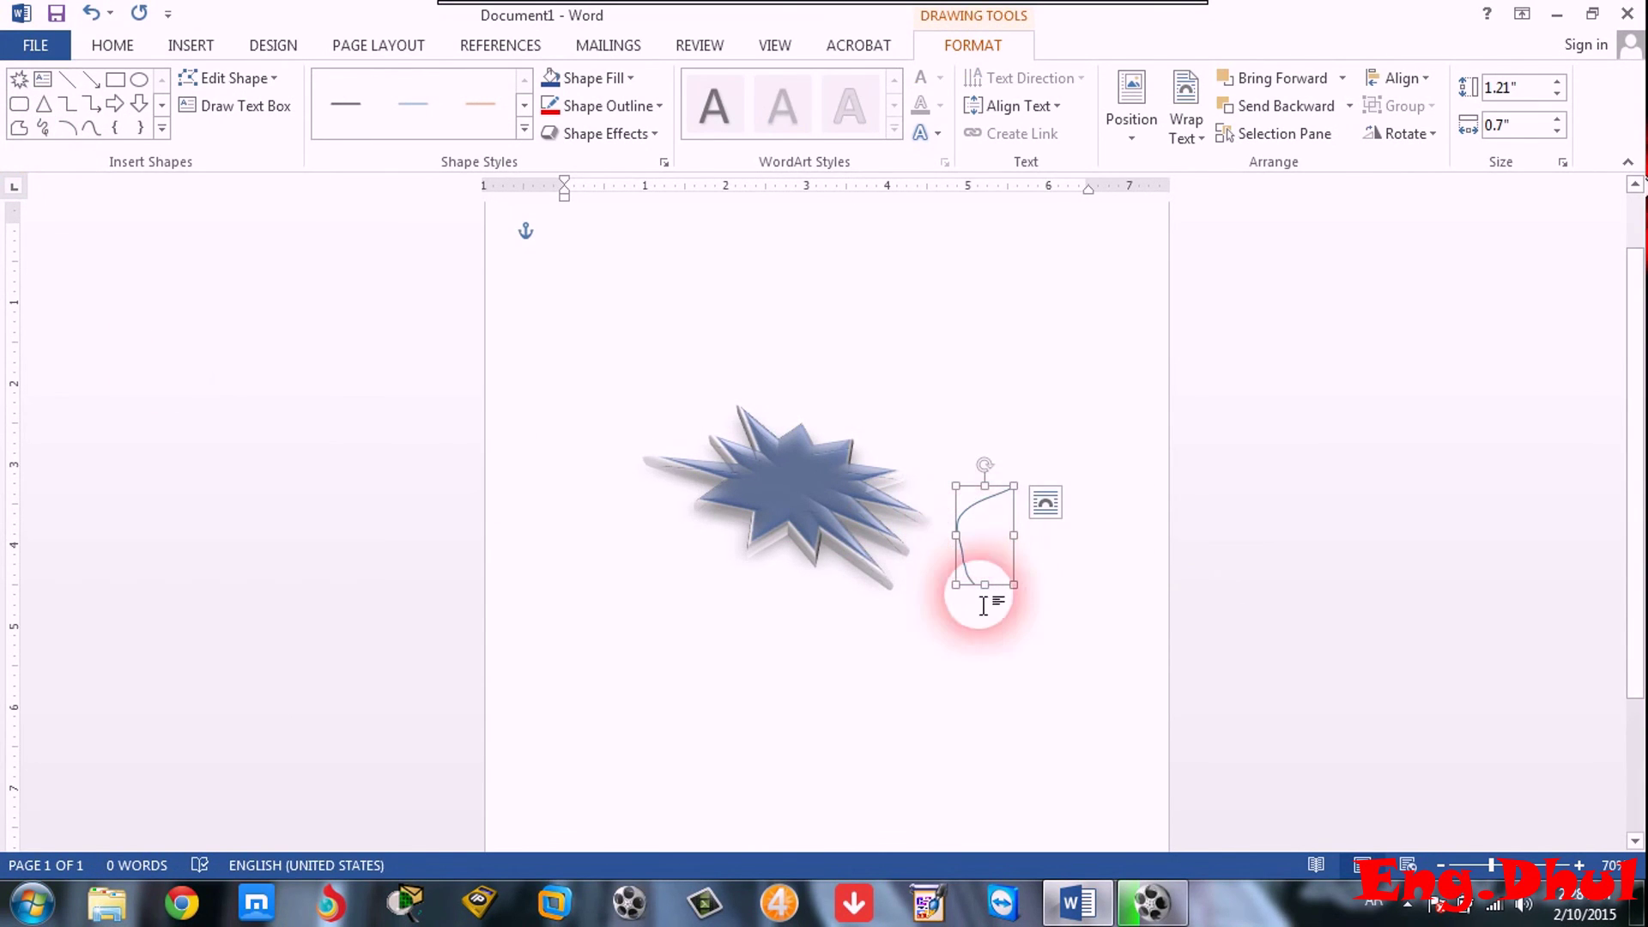
Stretch and flip the arc to about 1.88" high by 0.61" wide.
{"action": "left_click_drag", "start_coordinate": [987, 592], "coordinate": [986, 681]}
{"action": "left_click_drag", "start_coordinate": [1015, 588], "coordinate": [981, 631]}
{"action": "left_click_drag", "start_coordinate": [997, 744], "coordinate": [908, 335]}
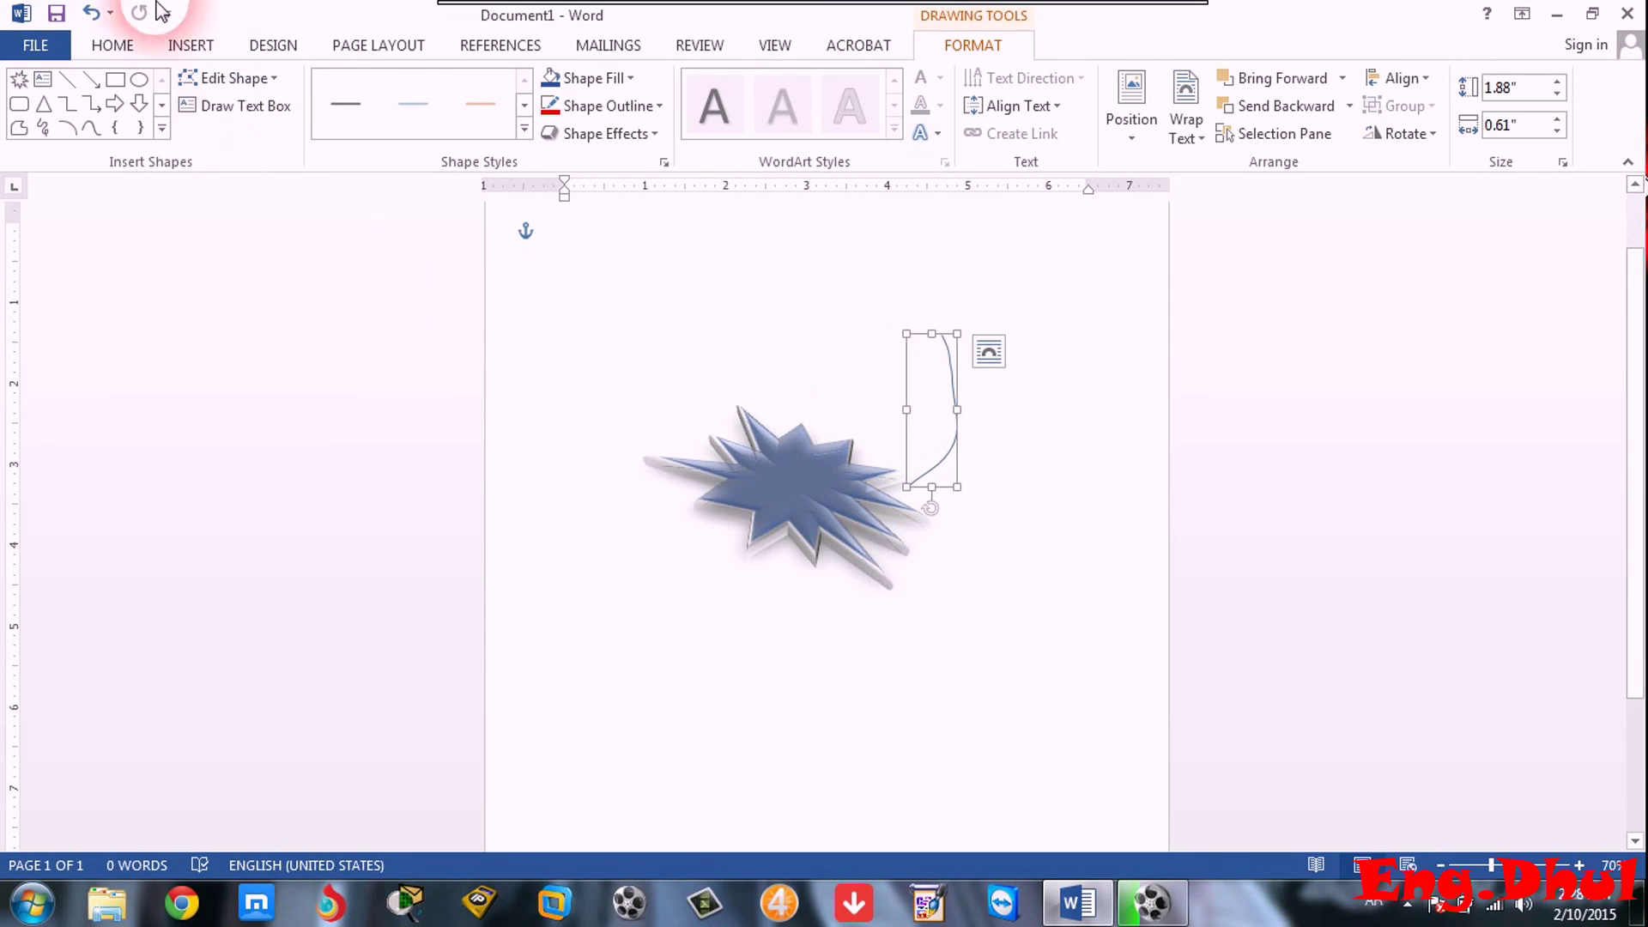
{"action": "left_click", "coordinate": [160, 129]}
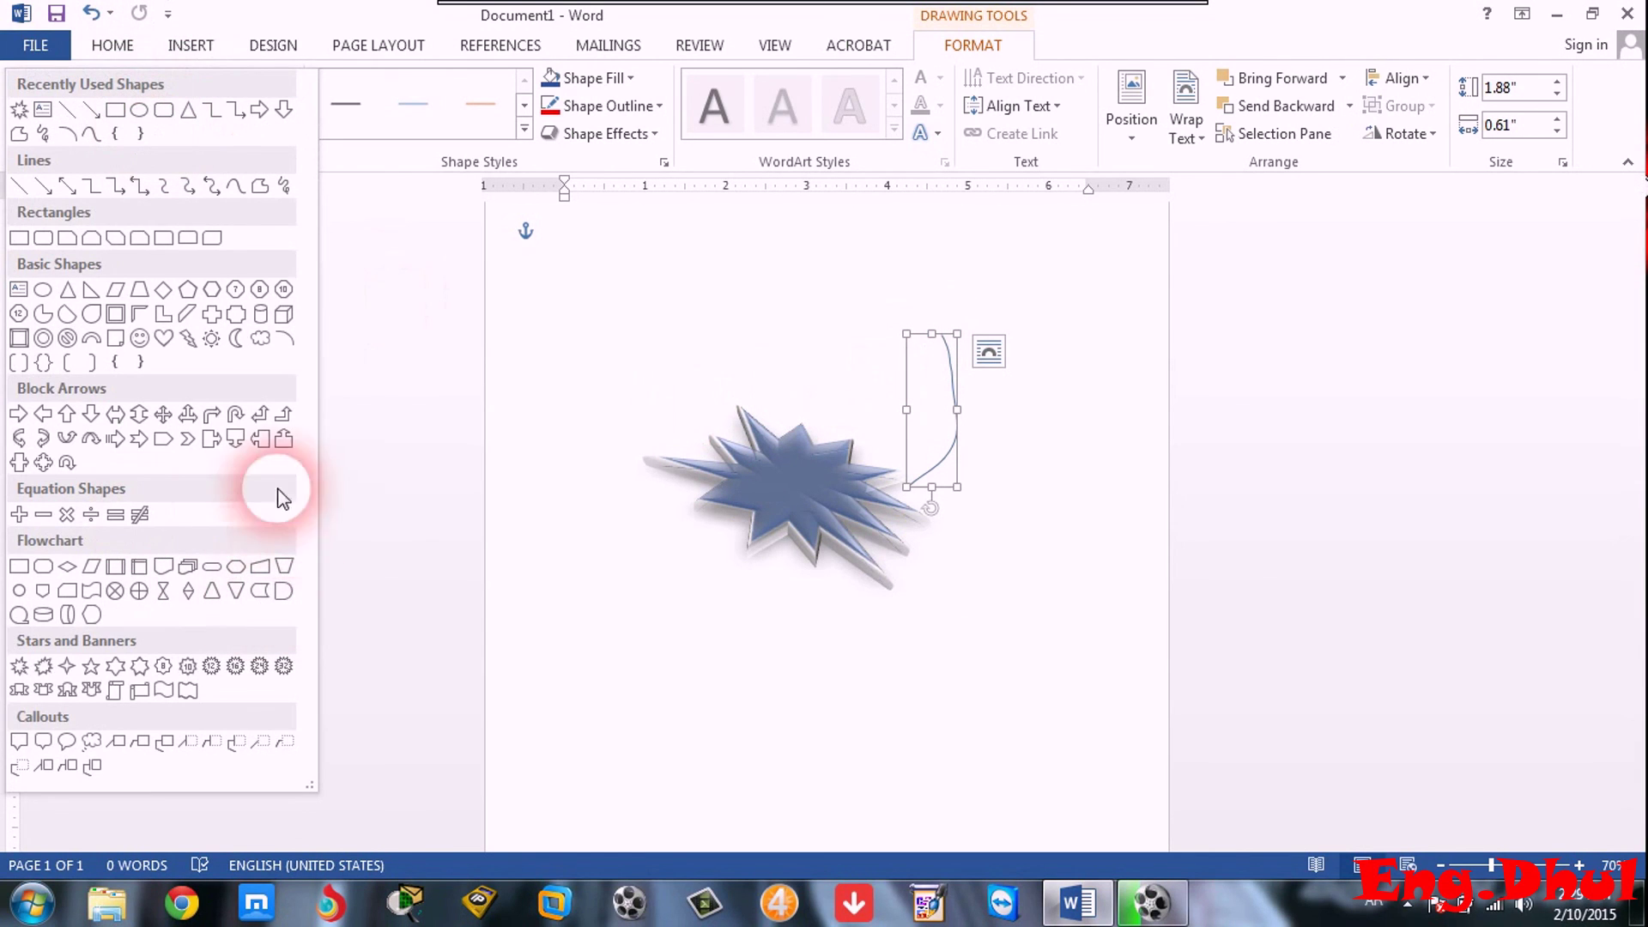
Give the curved line the blue line style from the Shape Styles gallery.
{"action": "left_click", "coordinate": [1019, 380]}
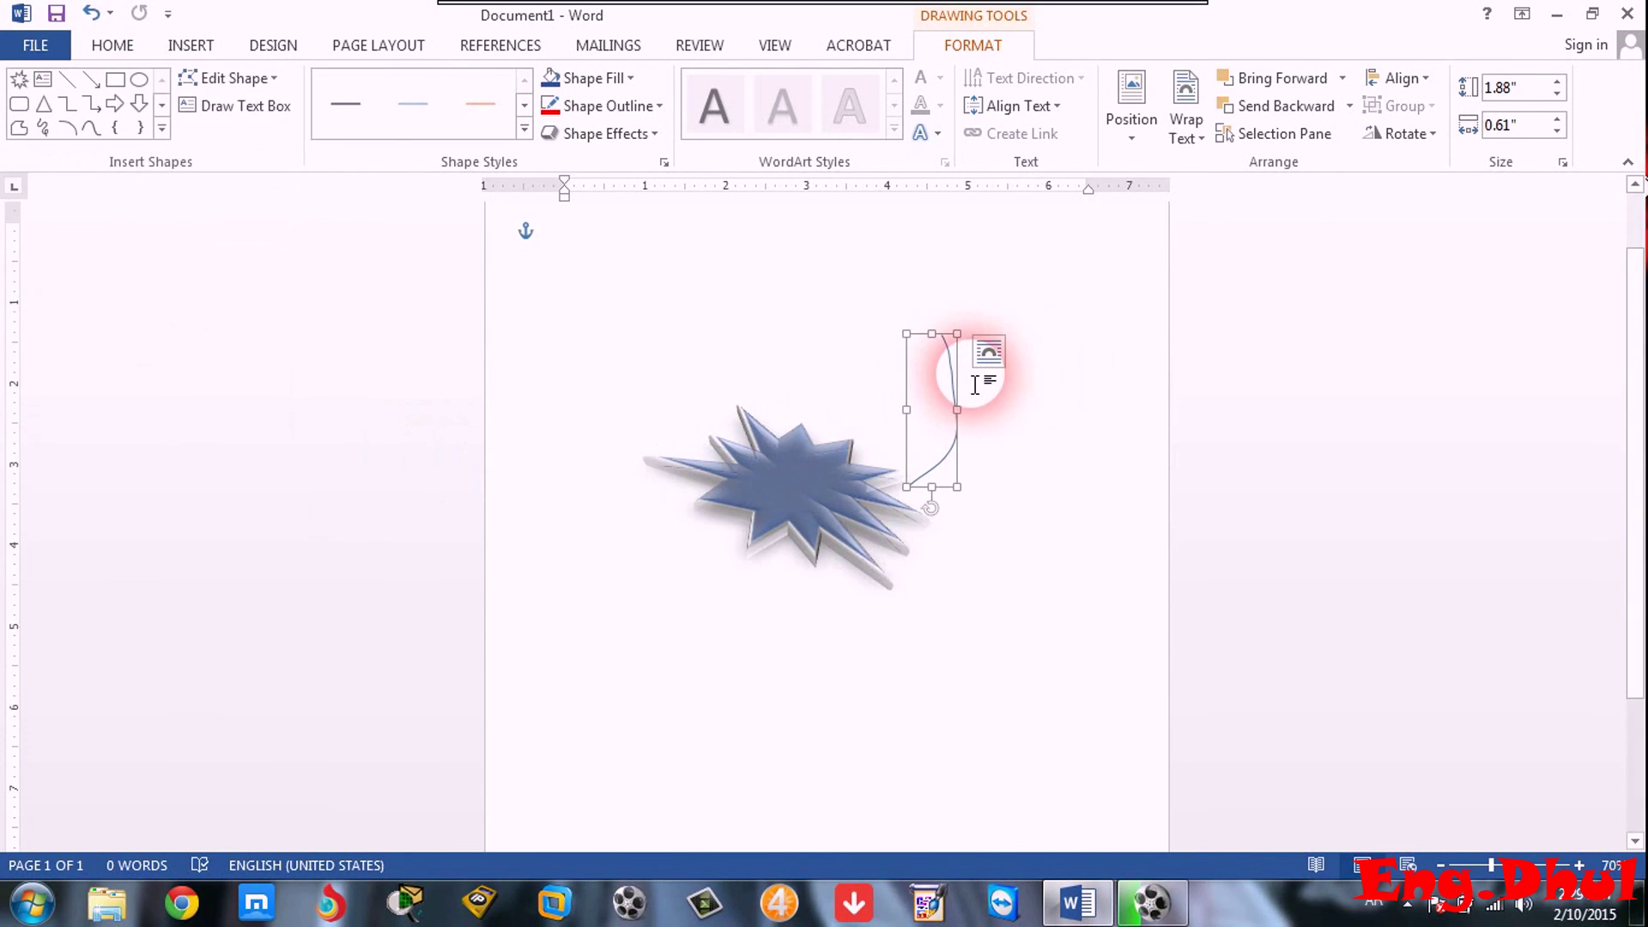
{"action": "left_click", "coordinate": [805, 458]}
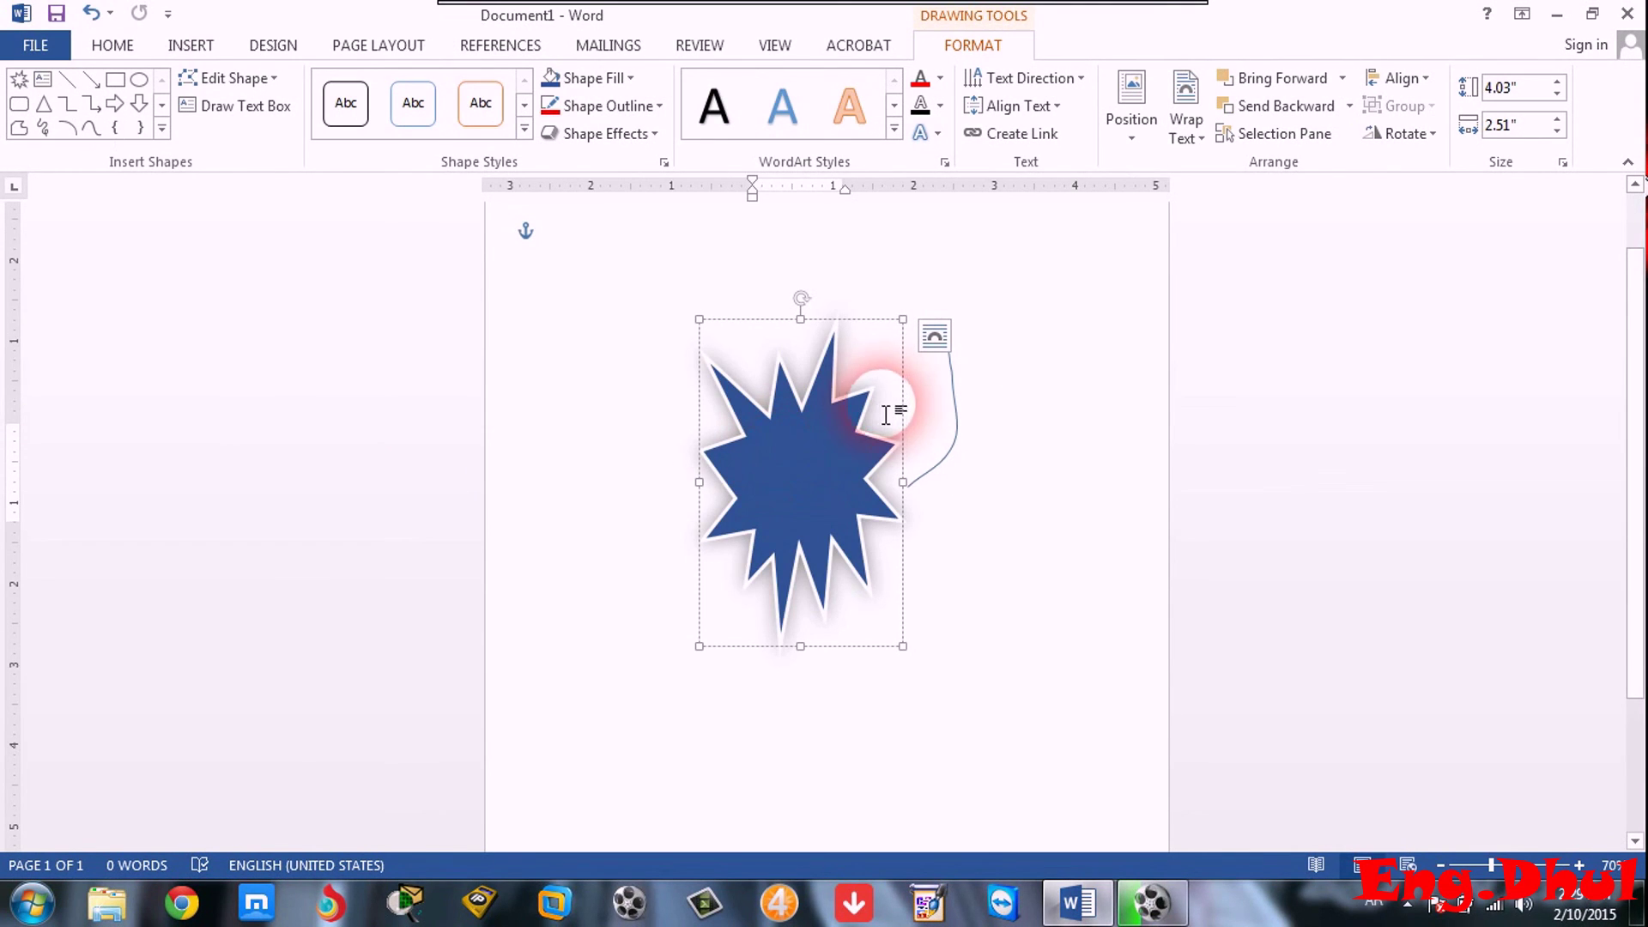
{"action": "left_click", "coordinate": [967, 427]}
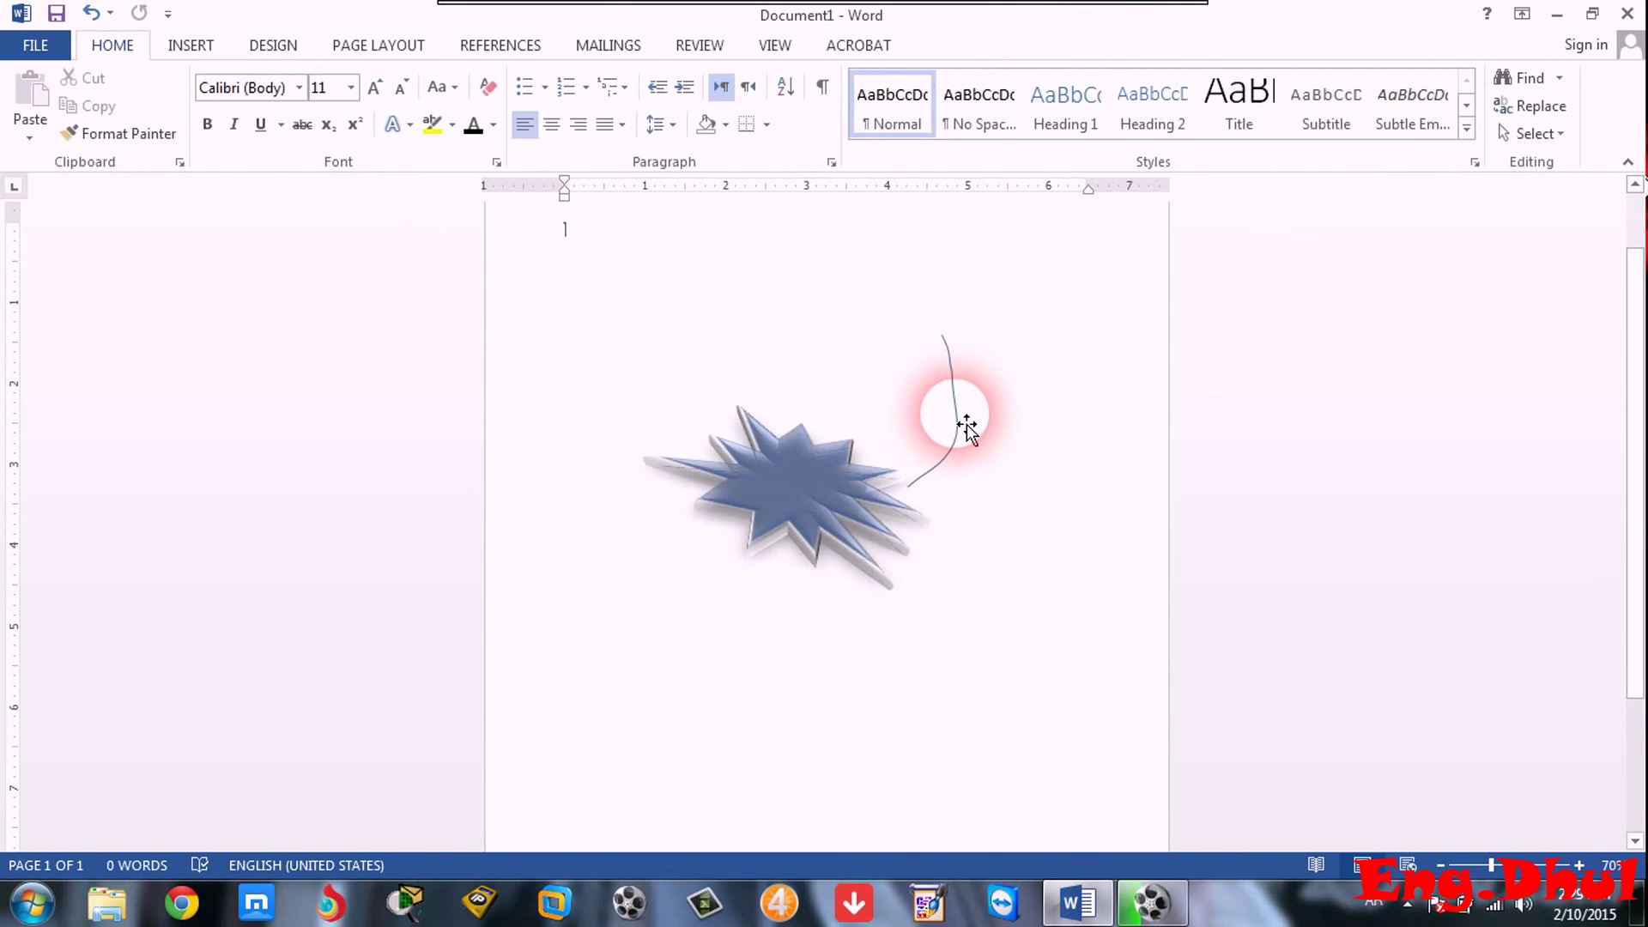
{"action": "left_click", "coordinate": [967, 427]}
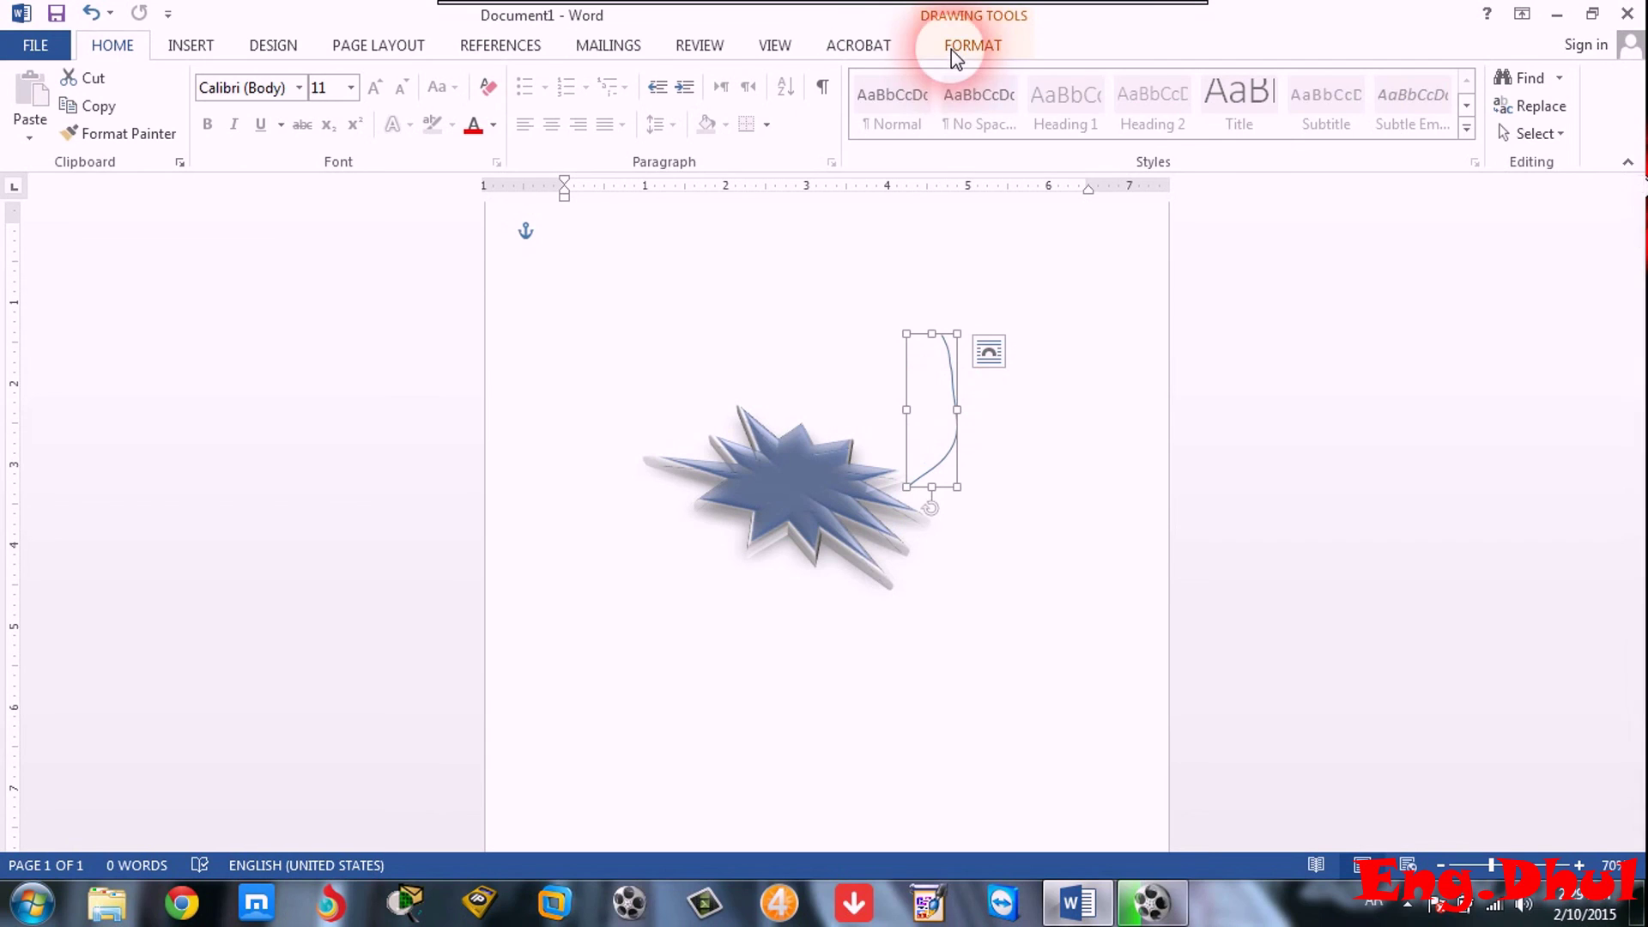
{"action": "left_click", "coordinate": [951, 48]}
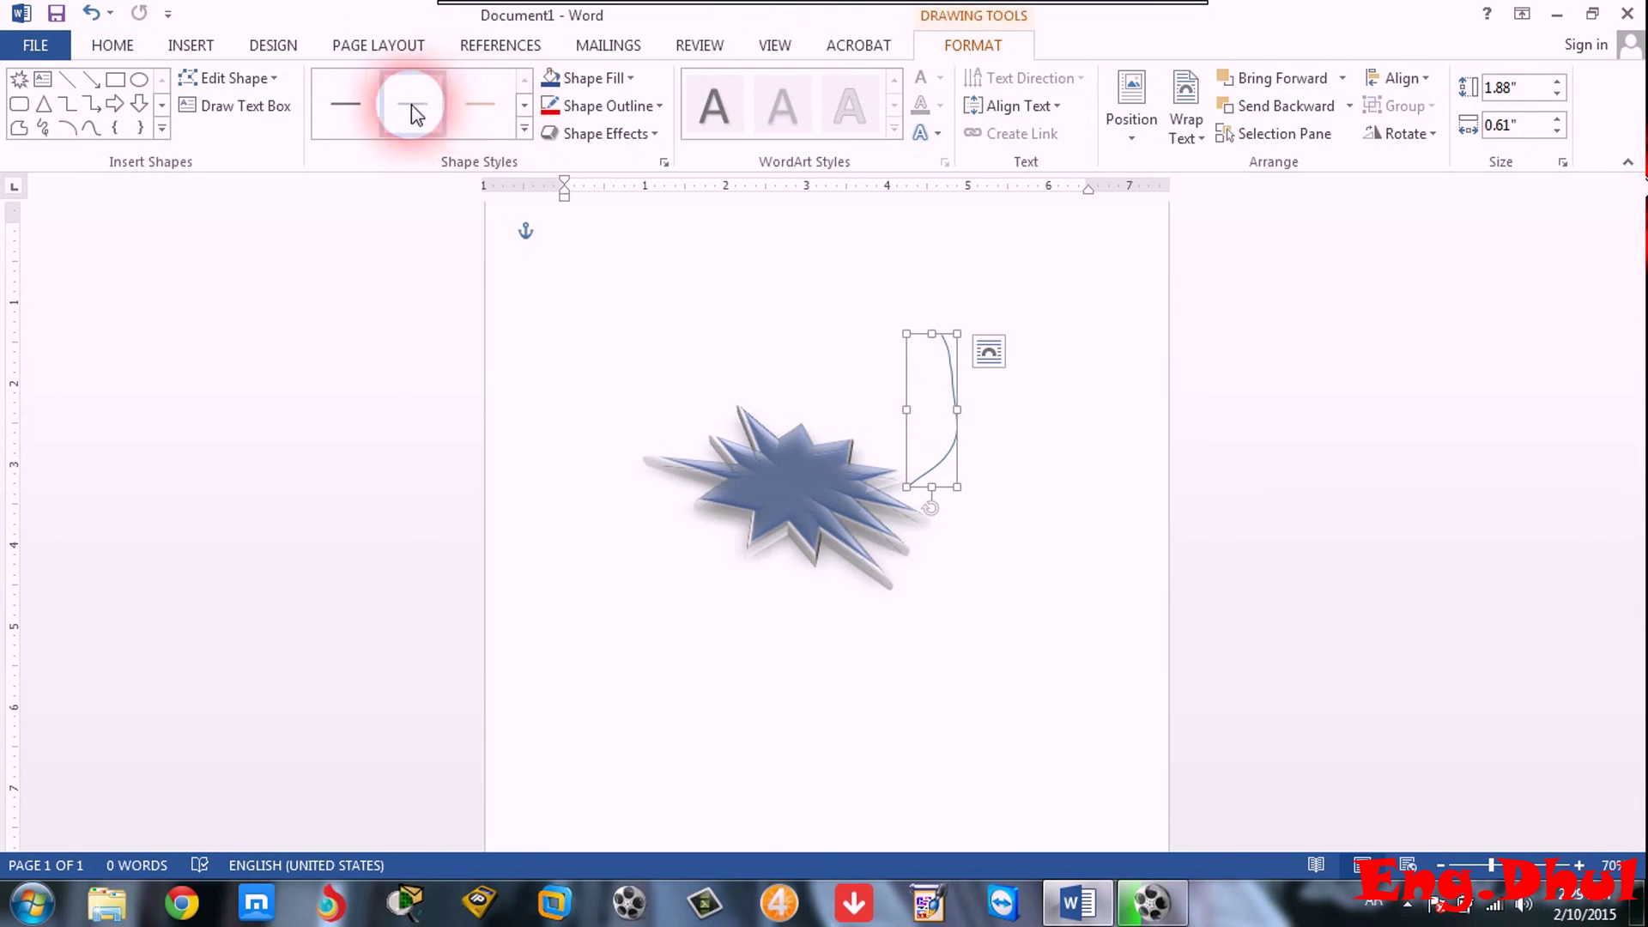
{"action": "left_click", "coordinate": [518, 135]}
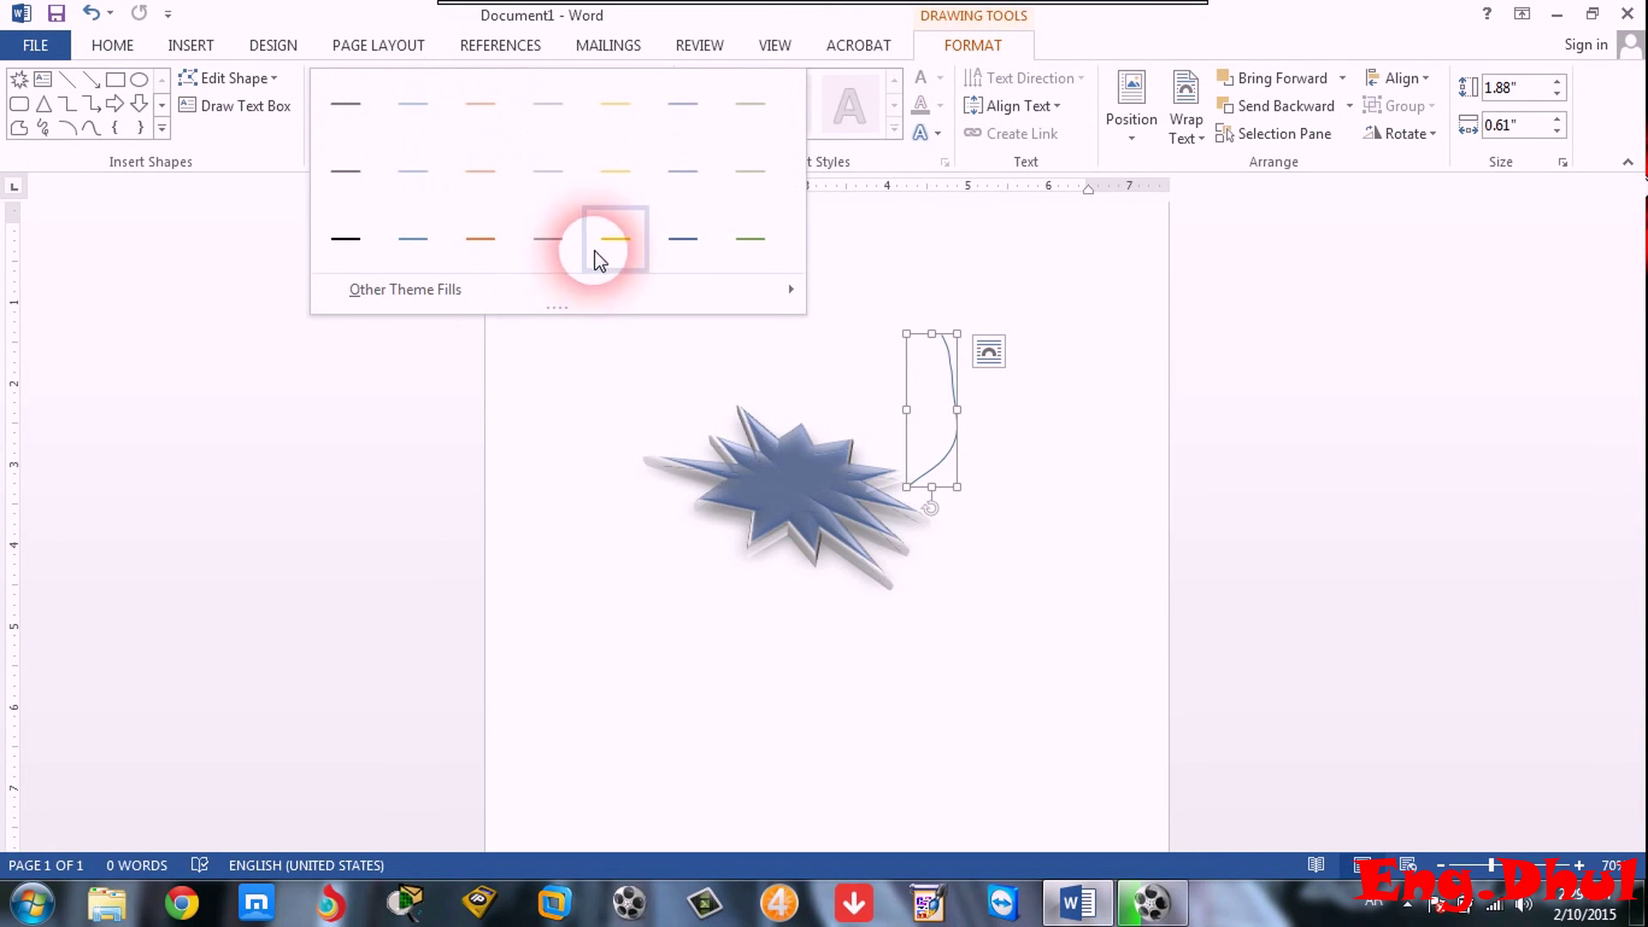
{"action": "left_click", "coordinate": [698, 241]}
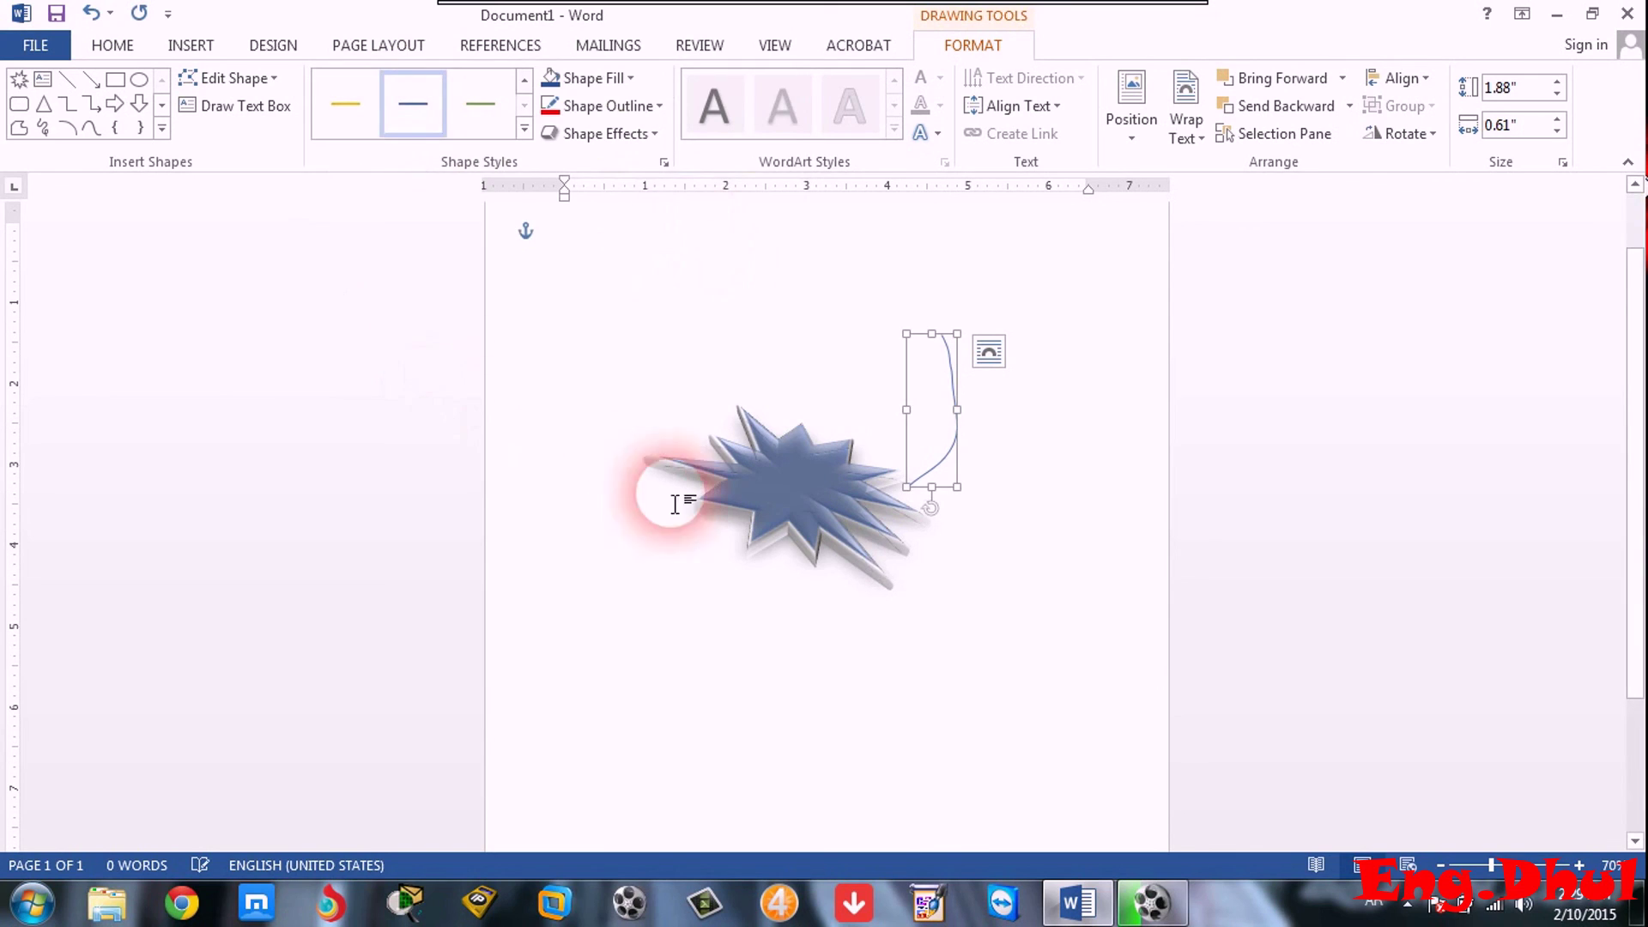
Select the curve again, then select the star for editing.
{"action": "left_click", "coordinate": [818, 486]}
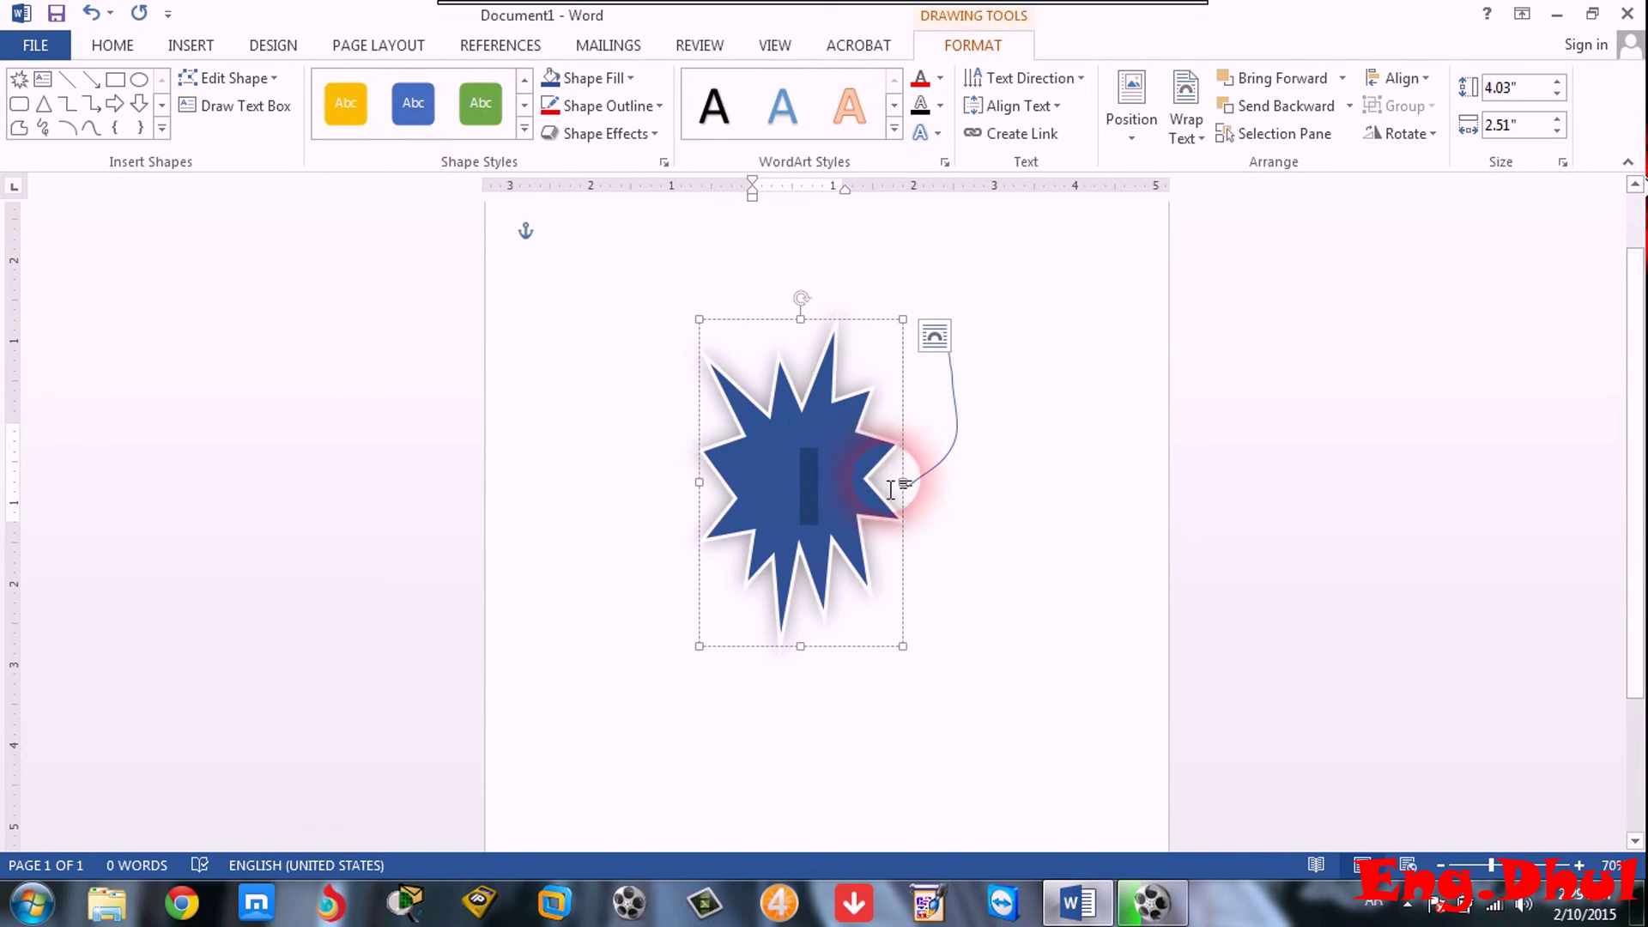
{"action": "left_click", "coordinate": [942, 460]}
{"action": "left_click", "coordinate": [956, 470]}
{"action": "left_click", "coordinate": [825, 462]}
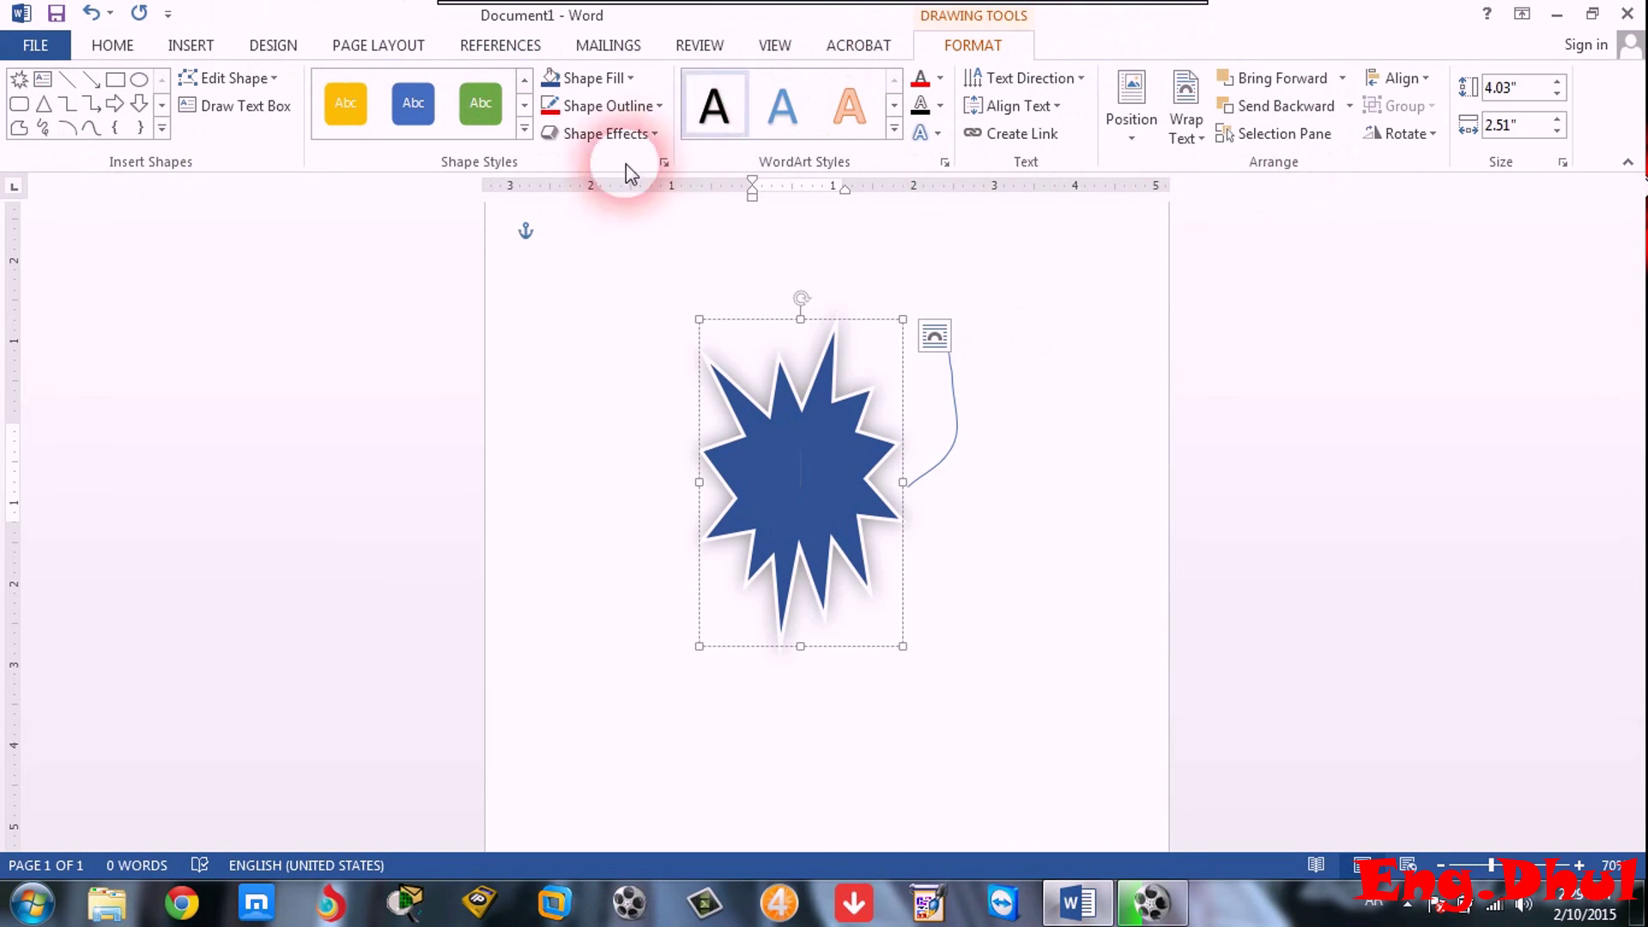
{"action": "left_click", "coordinate": [965, 445]}
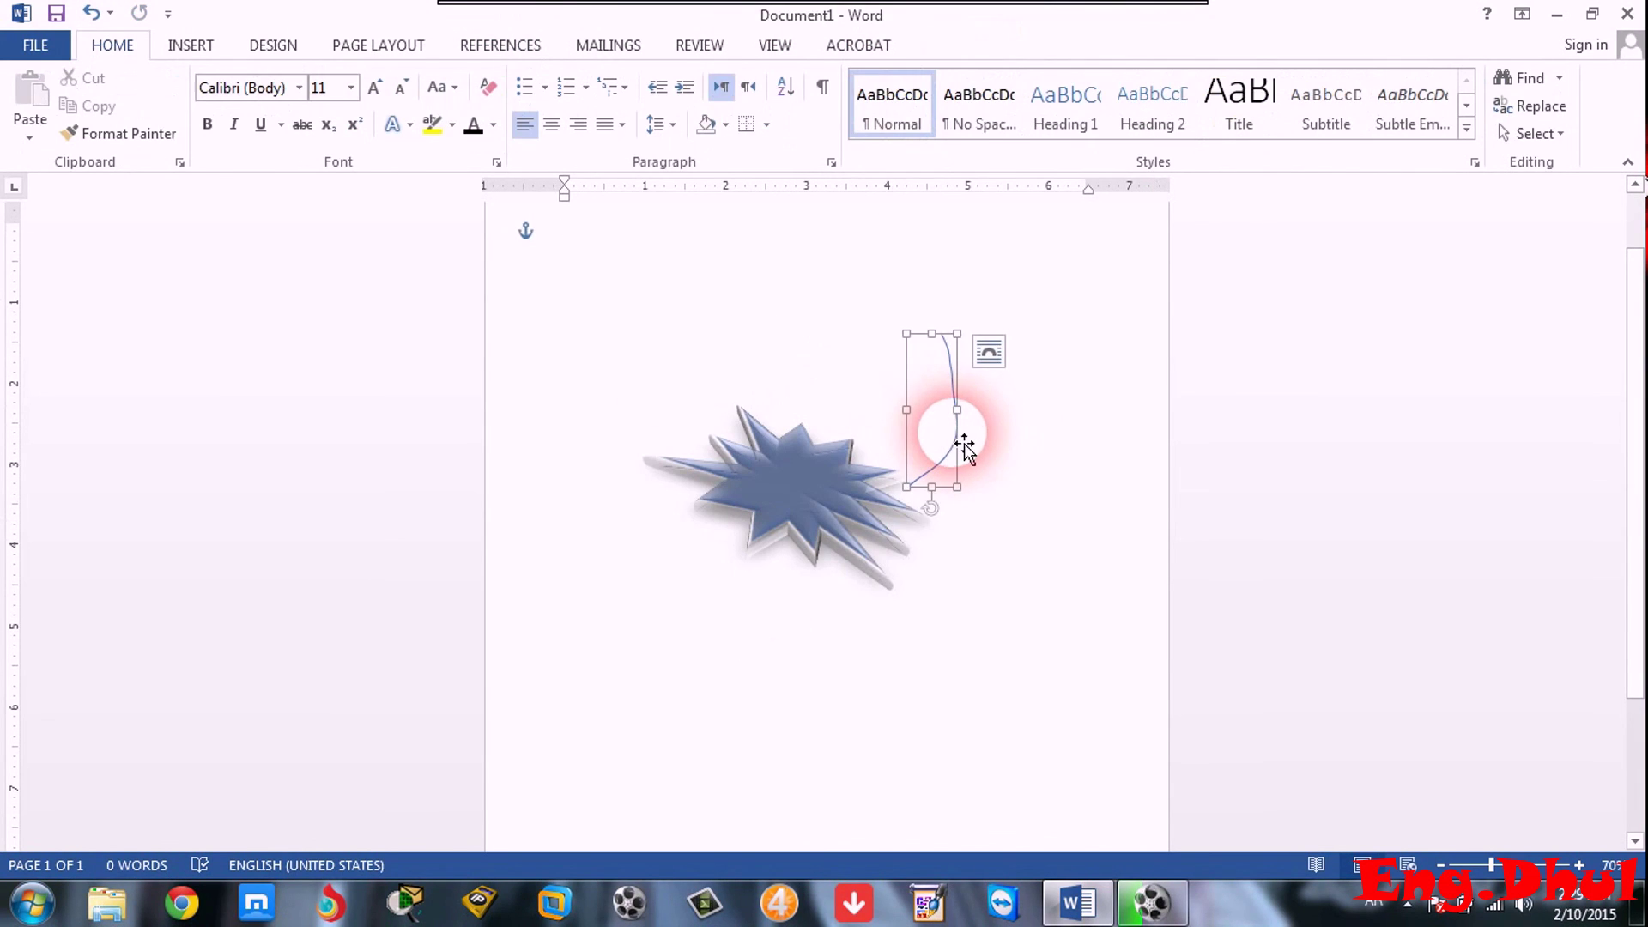
{"action": "left_click", "coordinate": [784, 468]}
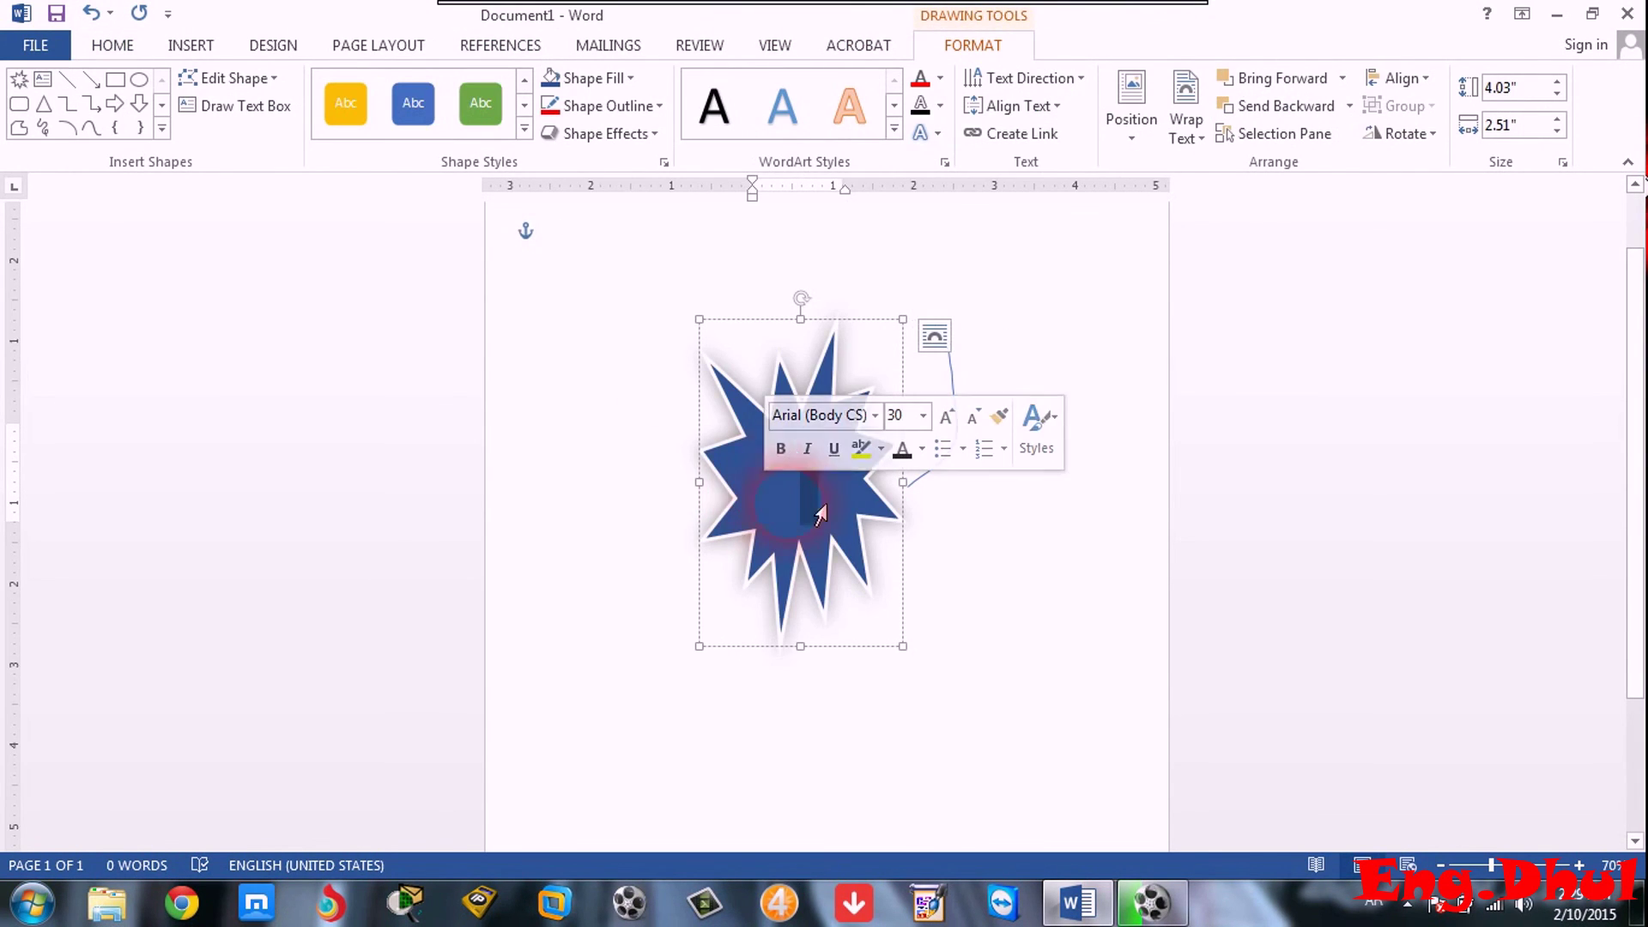